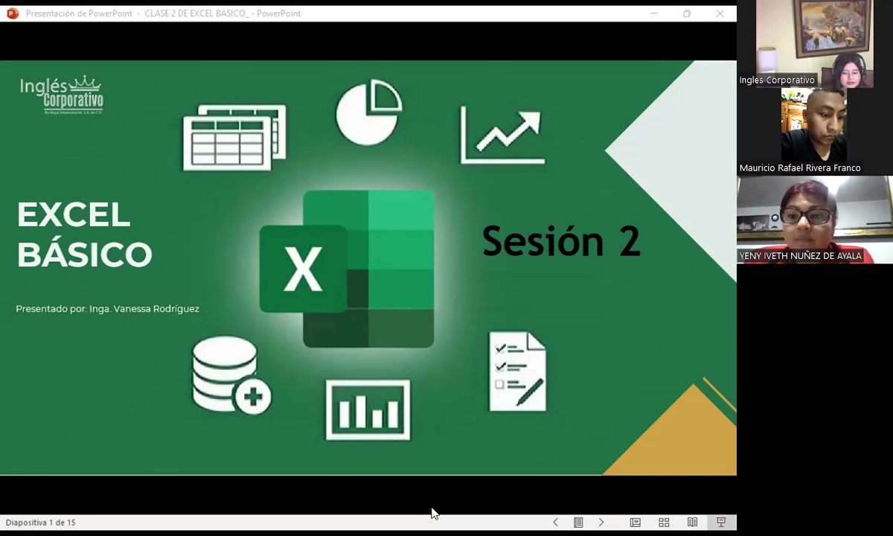
- Switch from the Sesión 2 slideshow to the Excel Básico course page in Firefox
key("alt+Tab")
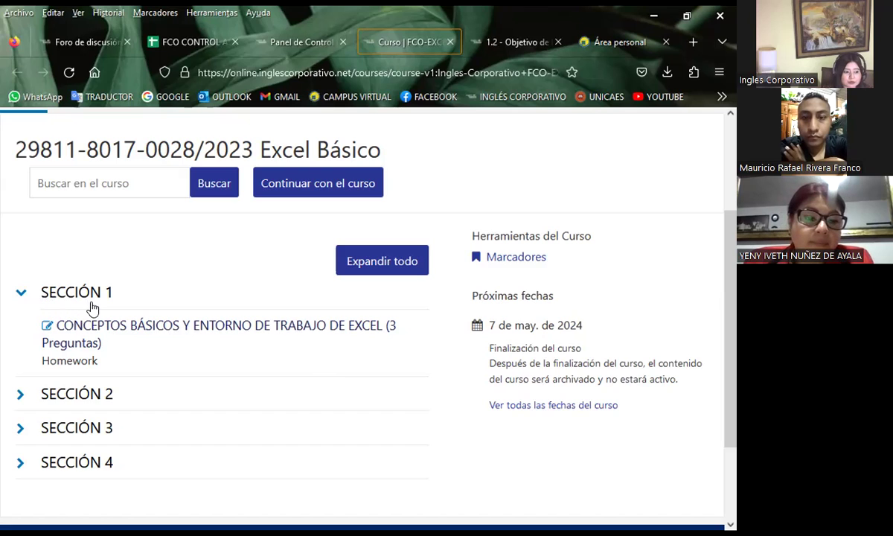
- Open the Section 1 lesson in a new tab and move on to the 'Foro de discusión clase #1' thread
middle_click(179, 331)
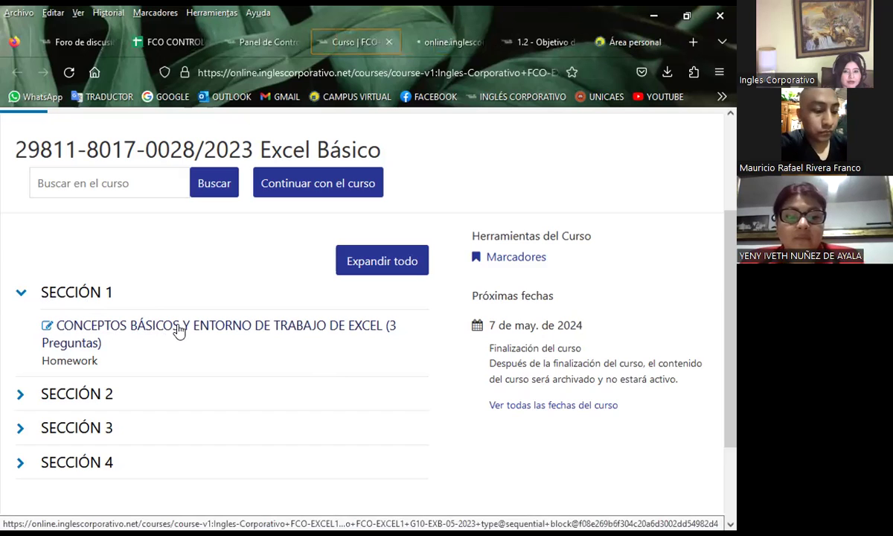
left_click(525, 42)
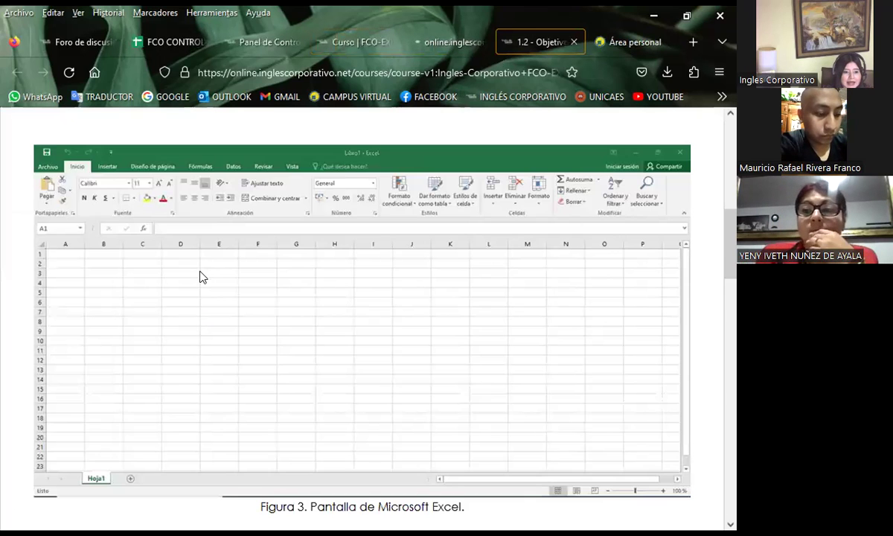
scroll(200, 277, "up", 7)
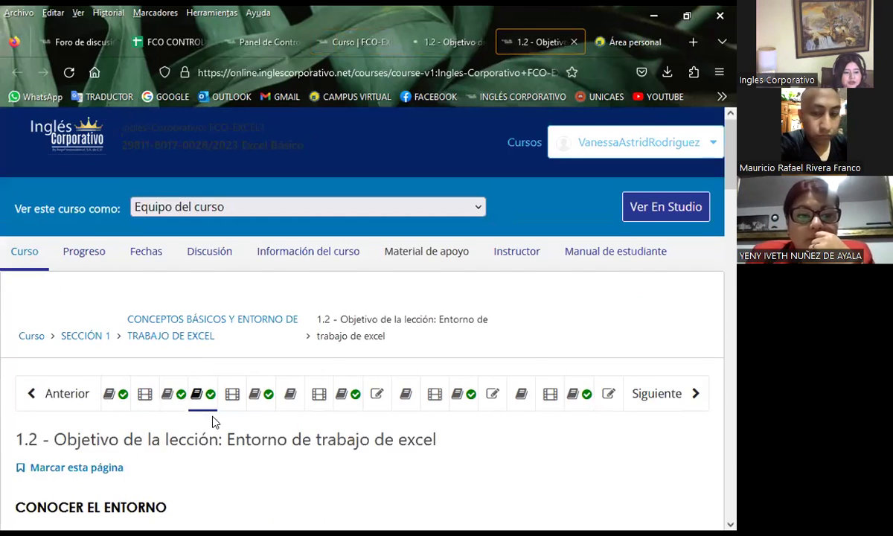
scroll(212, 417, "down", 2)
left_click(168, 321)
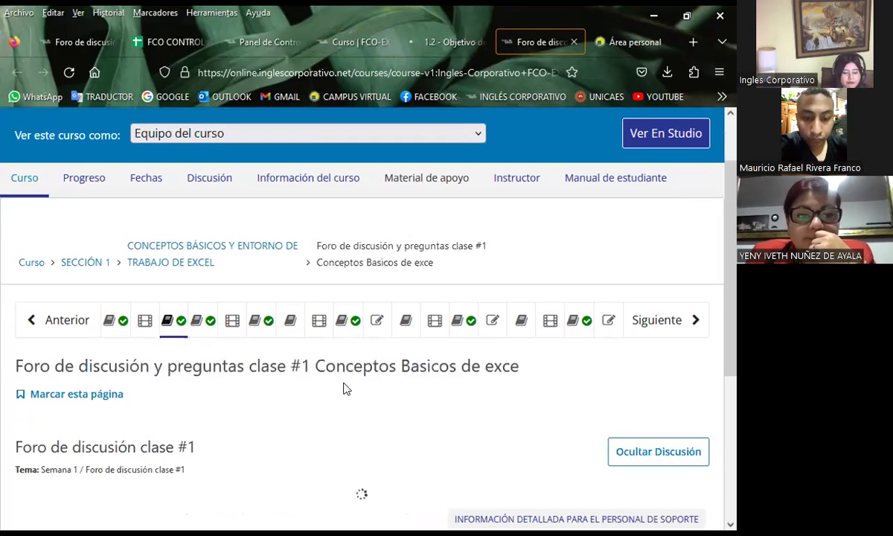
scroll(346, 388, "down", 2)
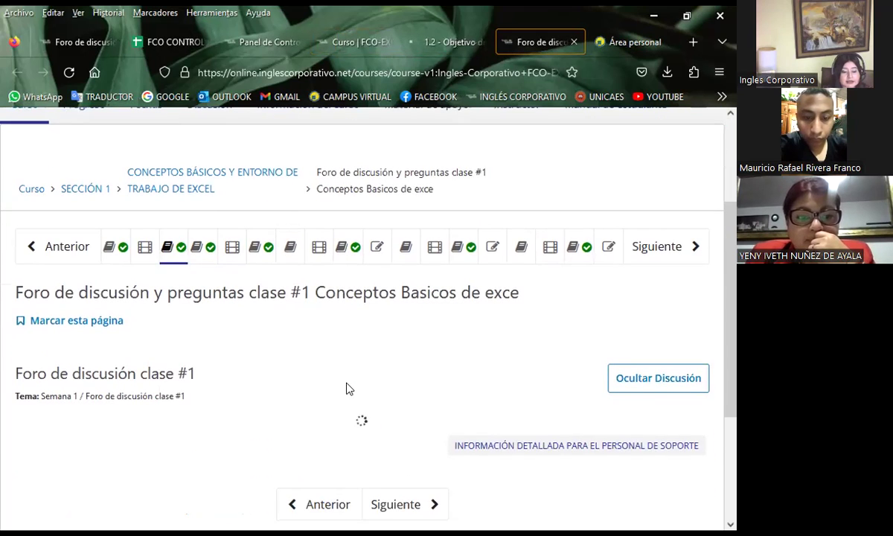
scroll(320, 393, "down", 3)
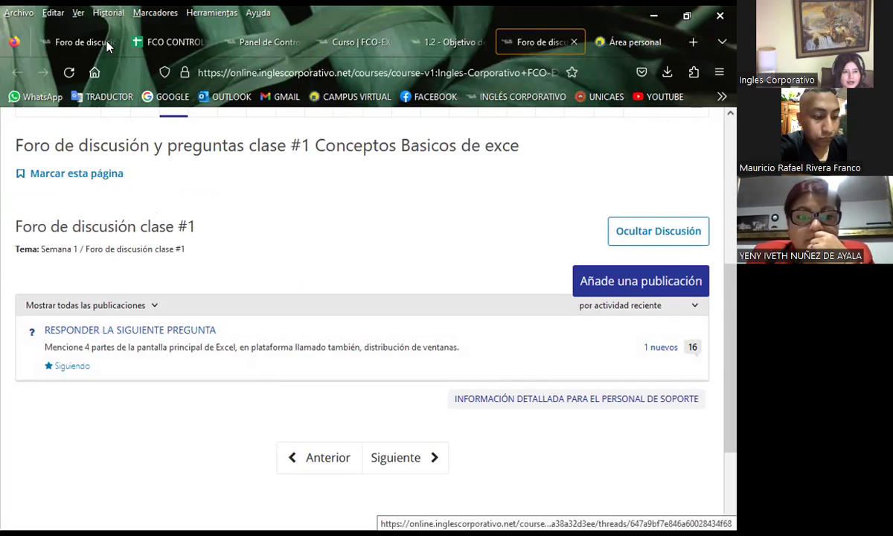
left_click(173, 42)
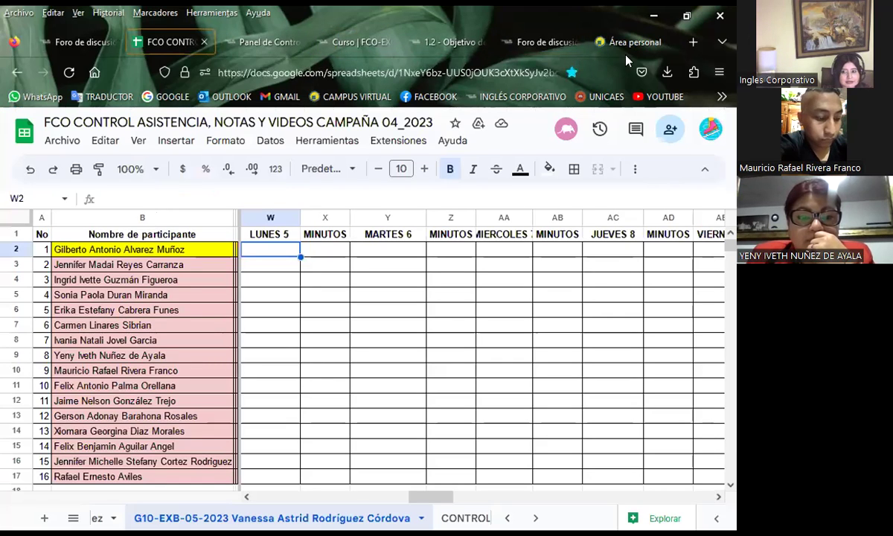
left_click(539, 42)
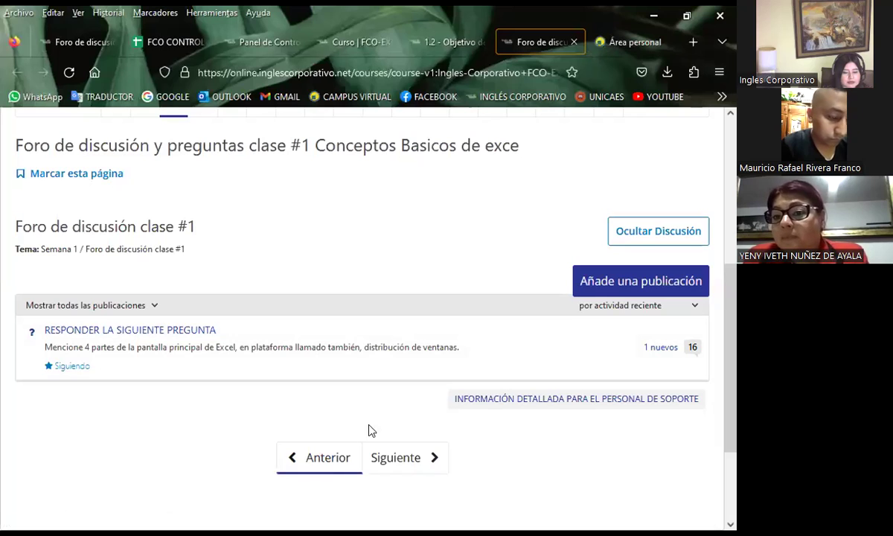
scroll(375, 424, "up", 2)
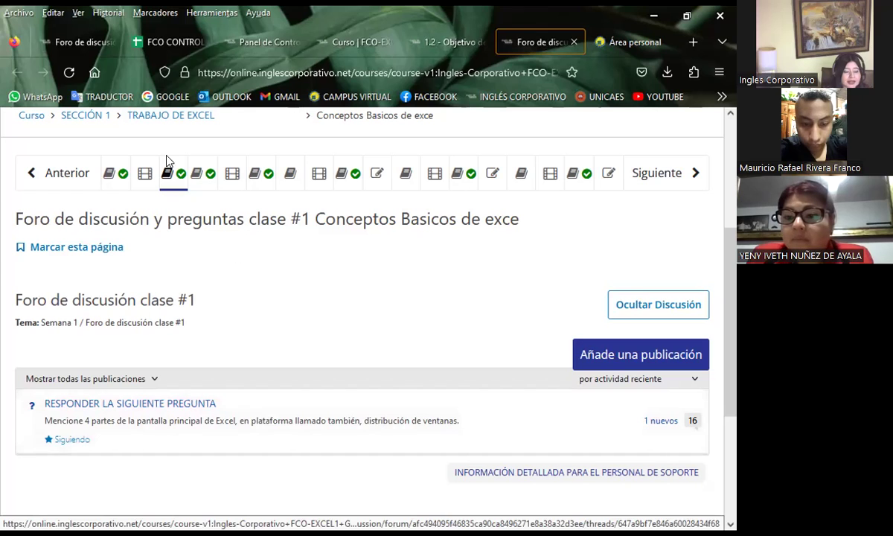
- Open lesson 1.2 on the Excel work environment and read down through its content
left_click(198, 173)
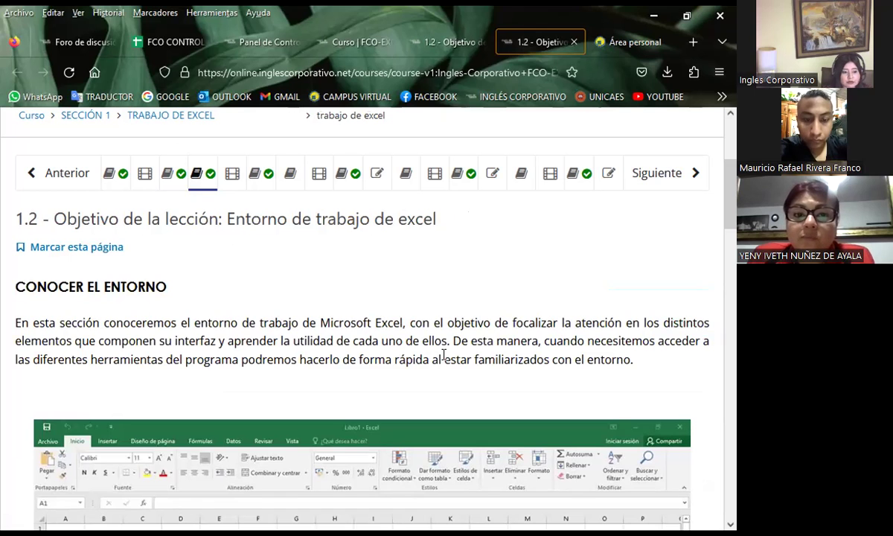
scroll(395, 406, "down", 3)
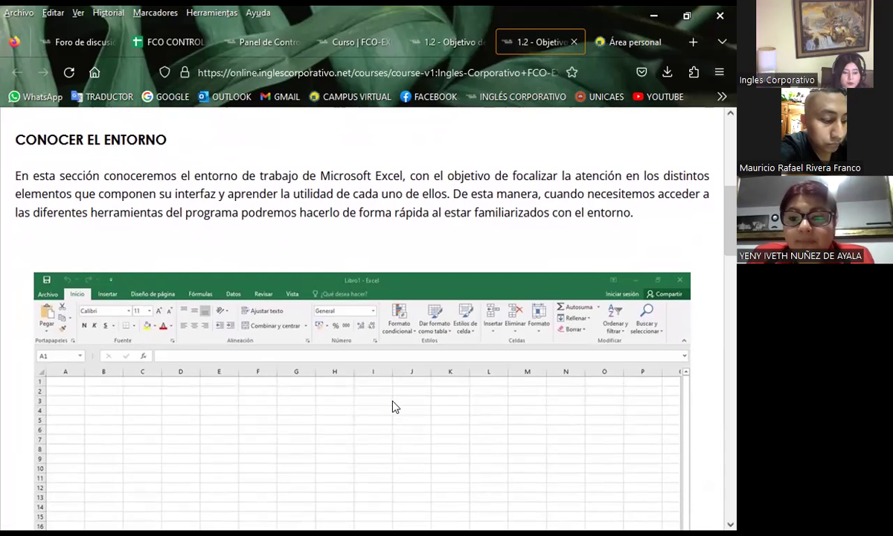
scroll(395, 407, "down", 2)
scroll(395, 402, "down", 2)
scroll(397, 385, "down", 2)
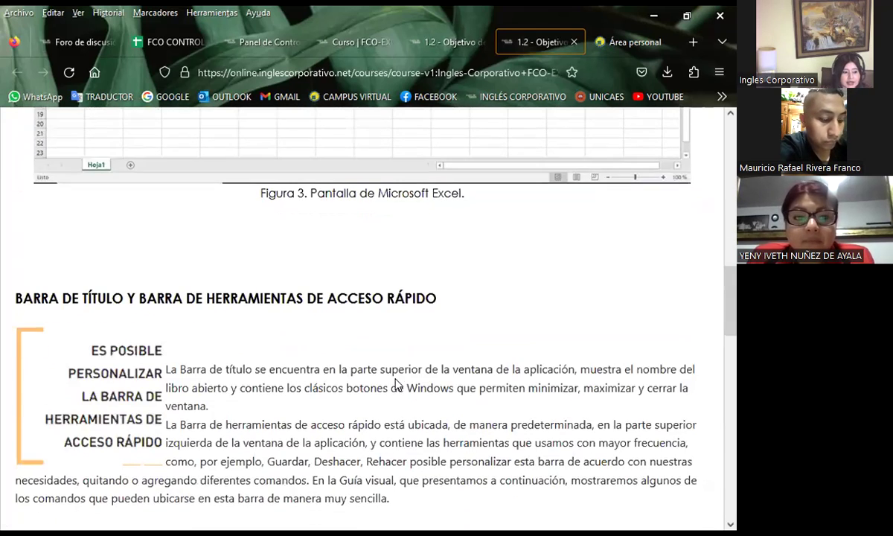
scroll(397, 385, "down", 1)
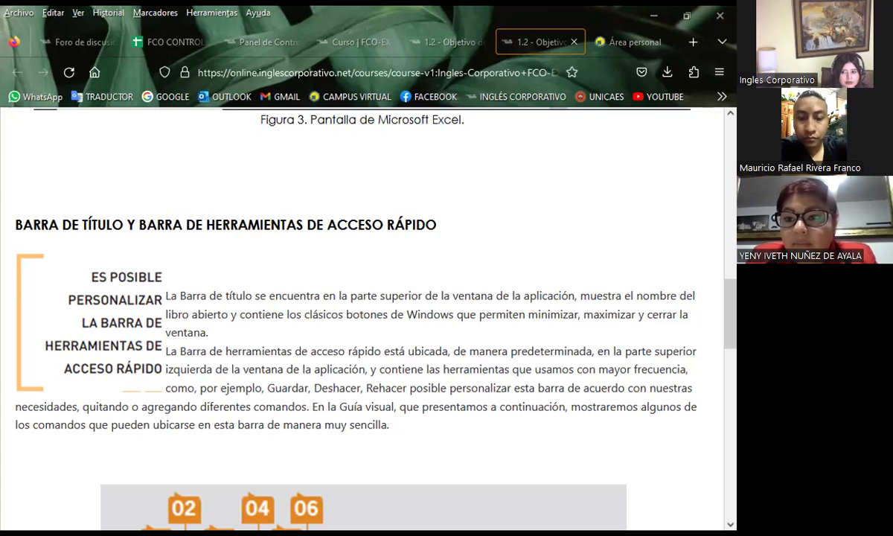
- Scroll back to the lesson's top, then return to the slideshow and advance one slide
scroll(368, 315, "up", 5)
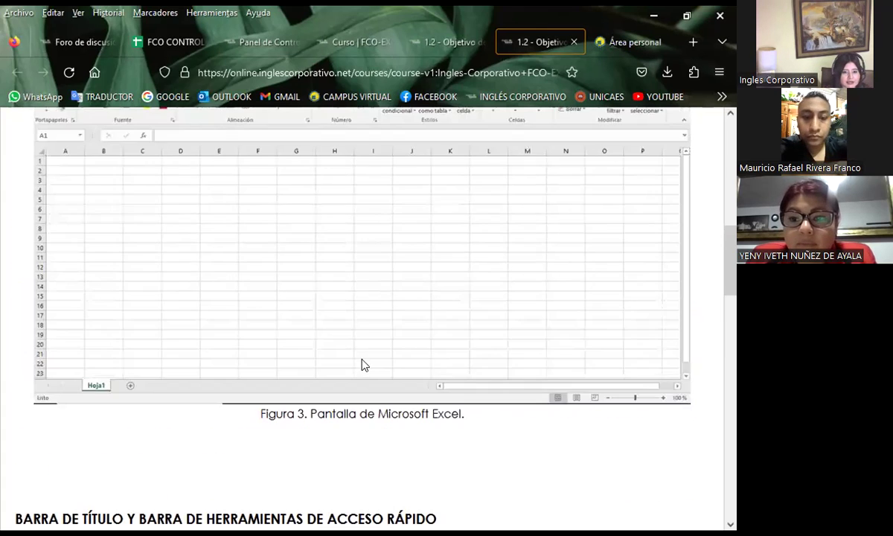
scroll(339, 336, "up", 5)
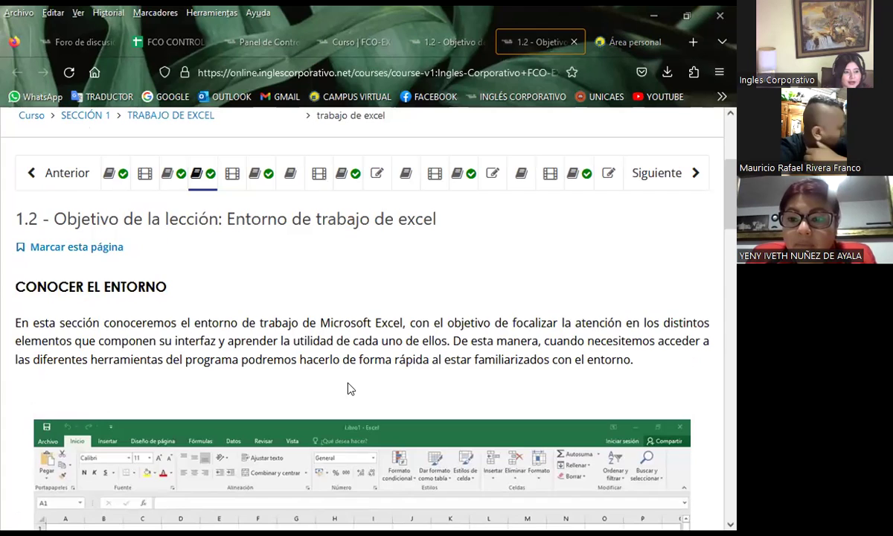
scroll(326, 359, "up", 2)
scroll(250, 266, "up", 3)
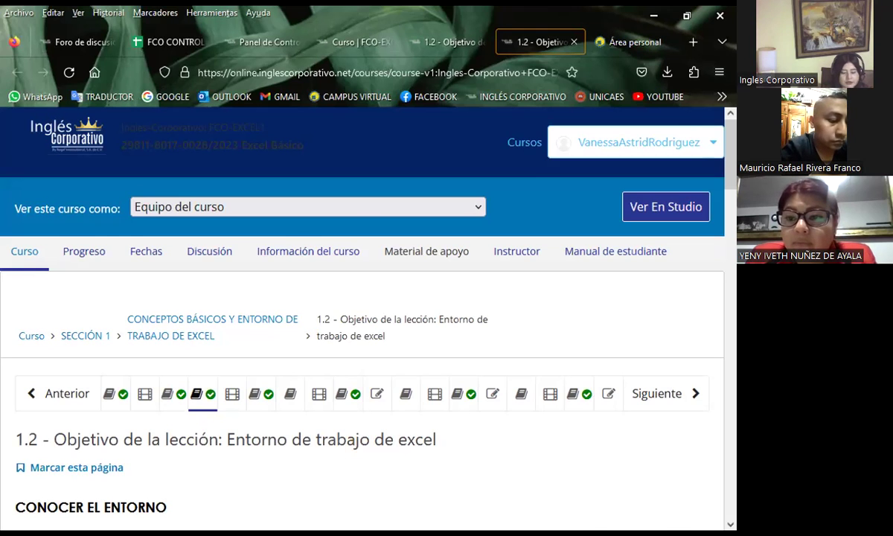
key("alt+Tab")
key("Right")
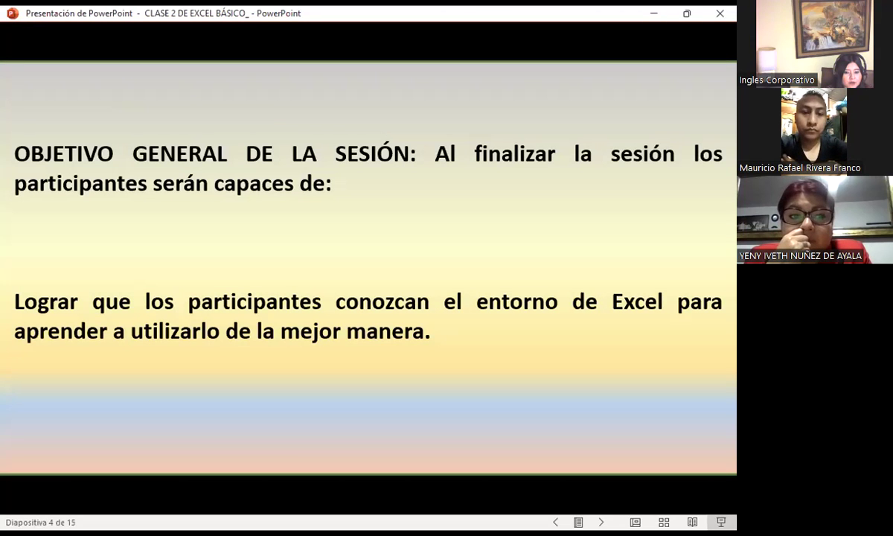
- Show slide 4, 'Objetivo general de la sesión', in the slideshow
left_click(584, 108)
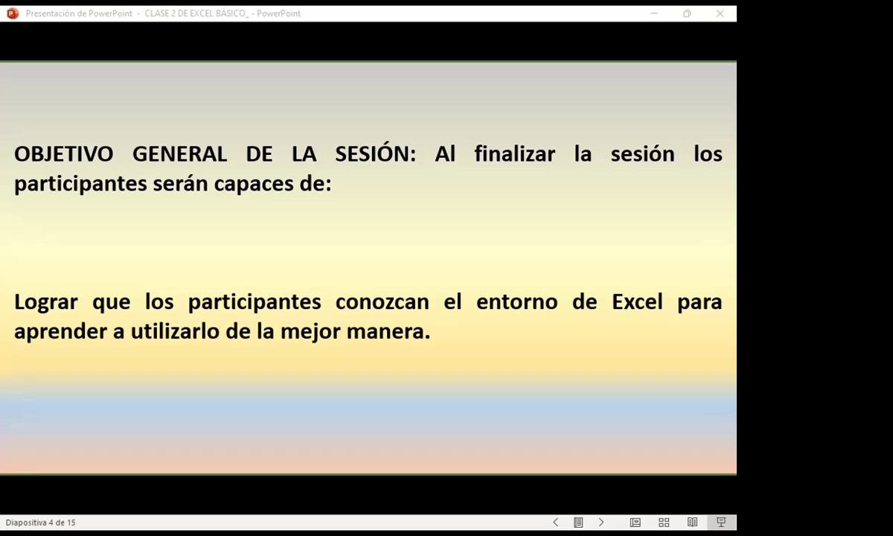
- Advance to slide 5, 'Distribución de la ventana de Excel'
left_click(430, 420)
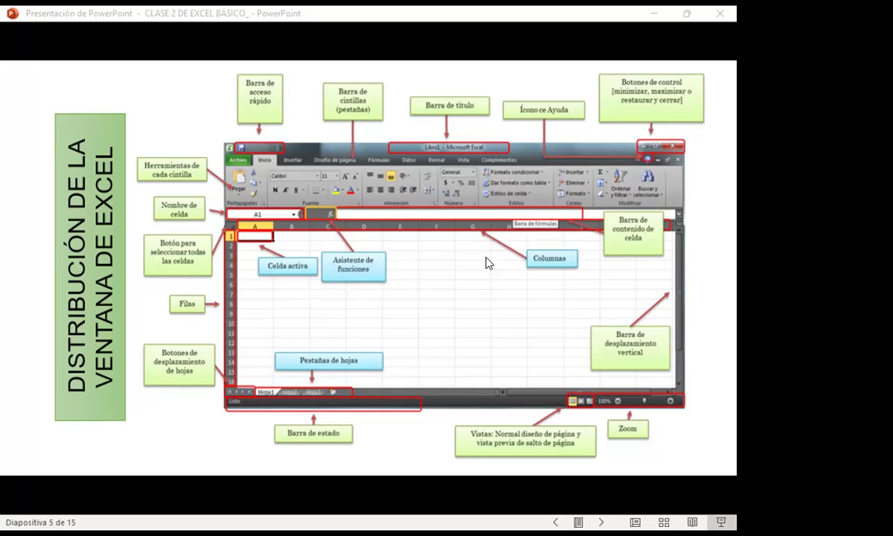
- Advance to slide 6, 'Desactivar pantalla de bienvenida'
left_click(458, 318)
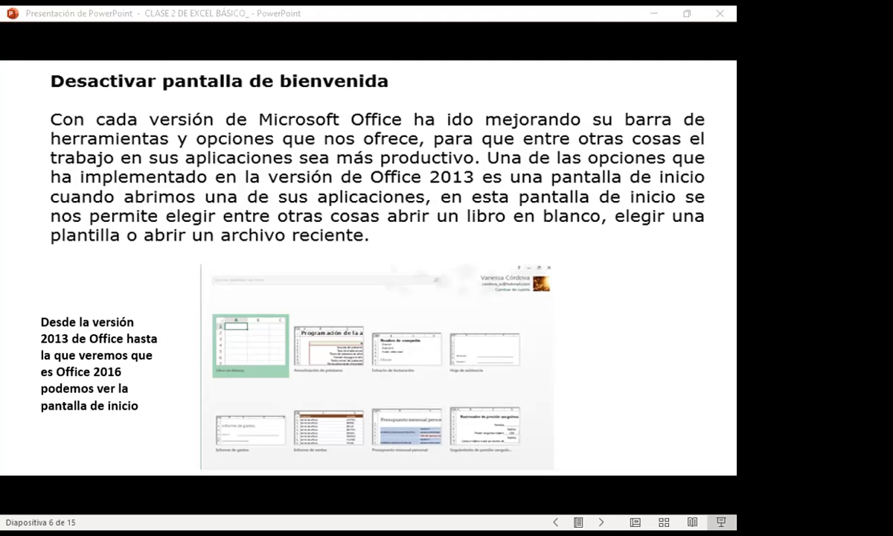
- Switch to the LIBRO DE EXCEL SESION 2 workbook and view the File > Nuevo page
key("alt+Tab")
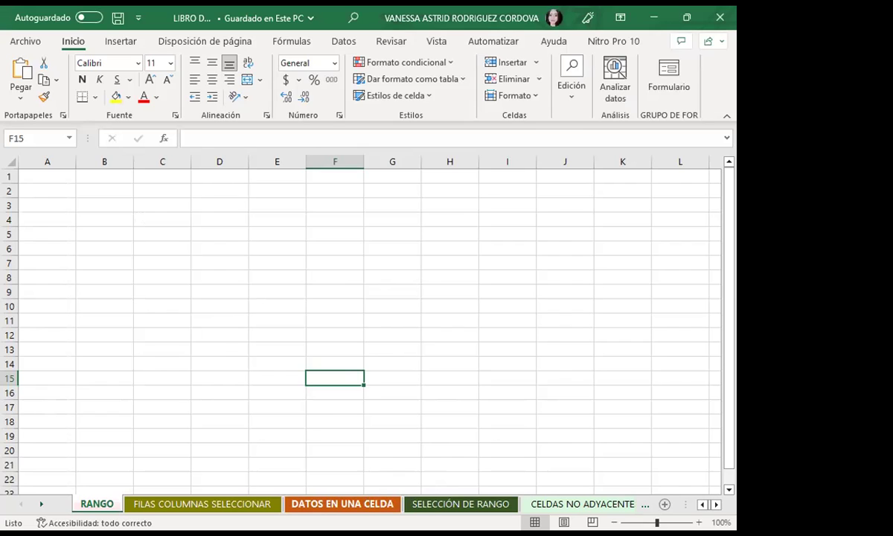
left_click(322, 276)
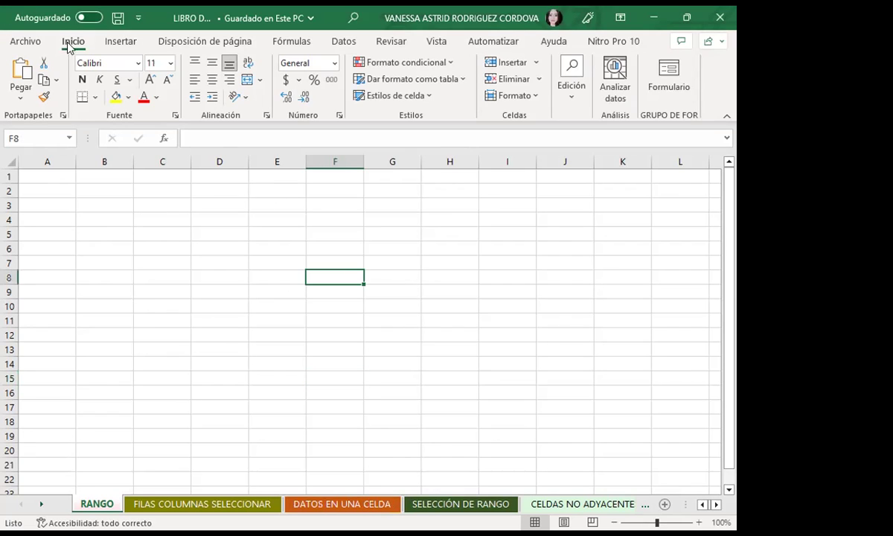
left_click(18, 39)
left_click(30, 98)
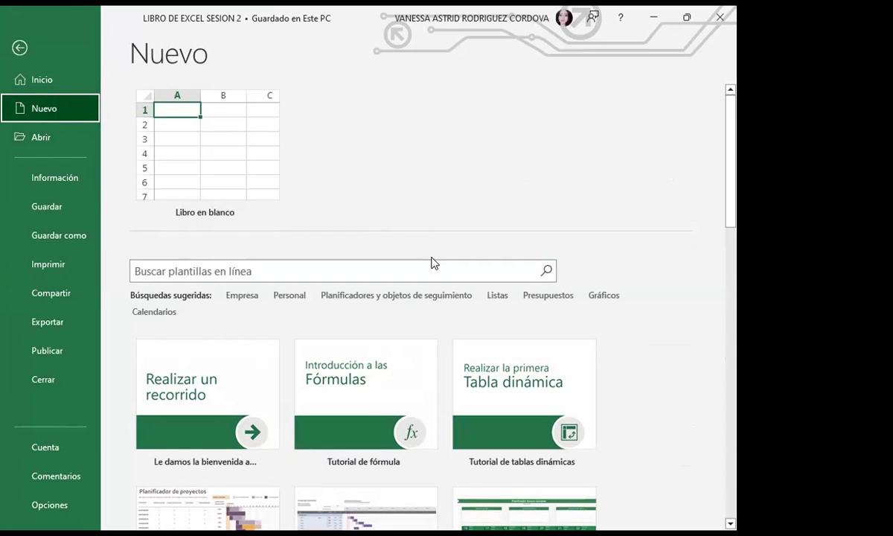
- Return to the RANGO sheet and close the workbook
left_click(19, 48)
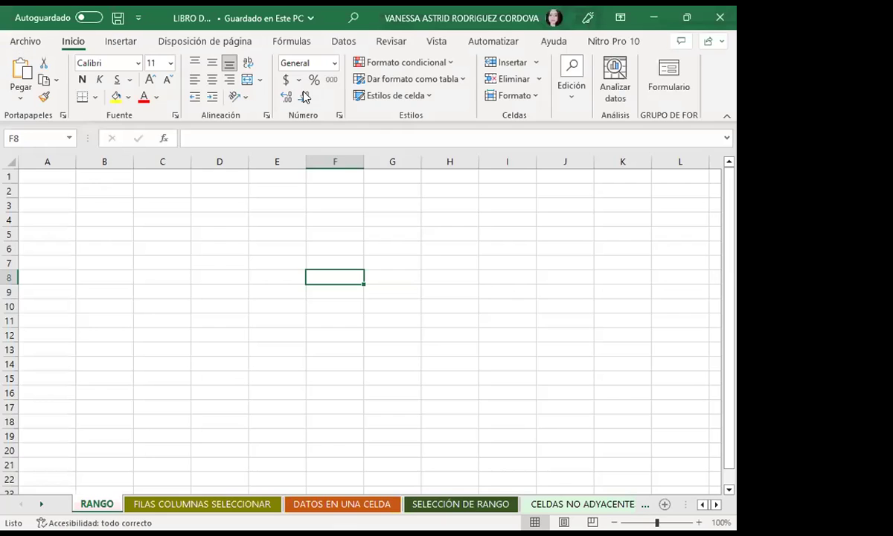
left_click(217, 301)
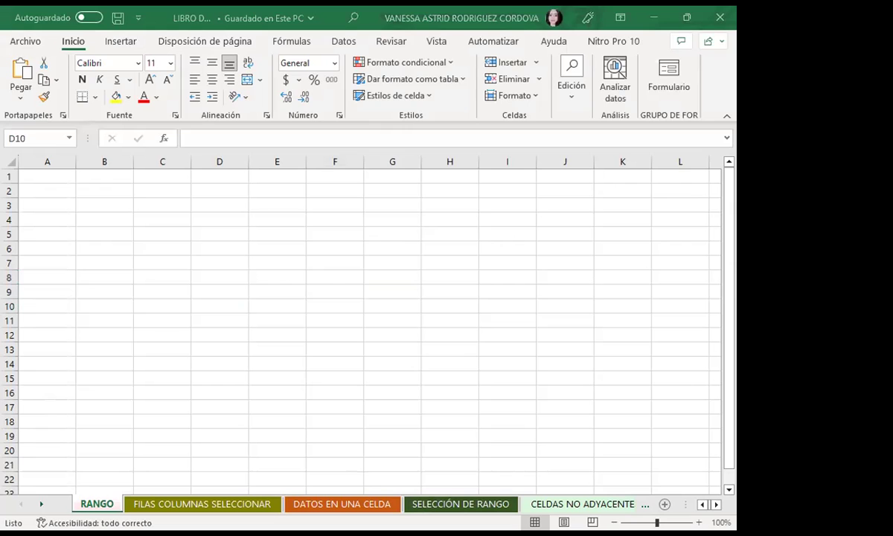
left_click(719, 17)
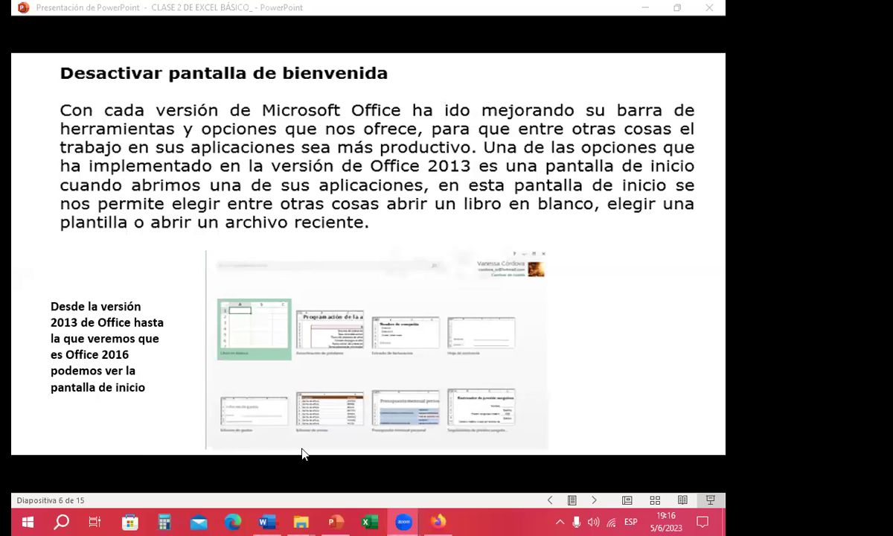
- Launch Excel from the taskbar to display its start screen
left_click(369, 521)
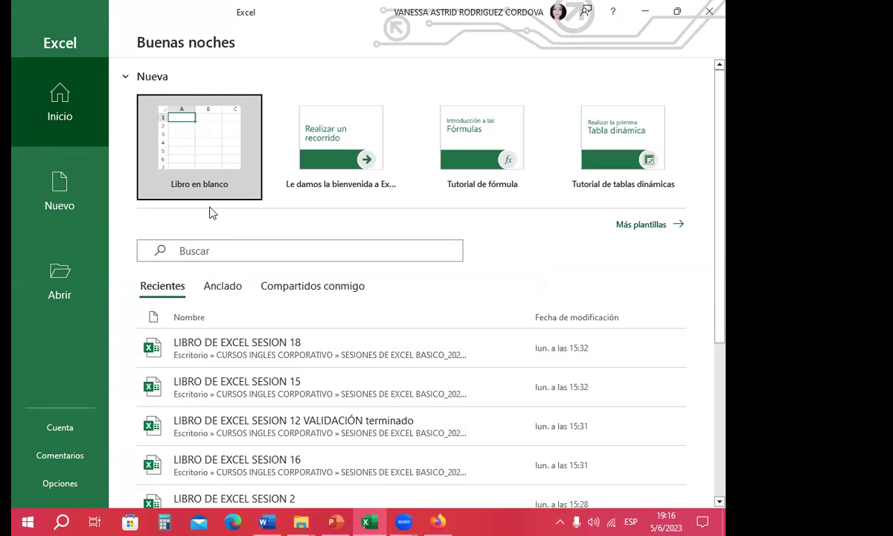
- Create the blank workbook Libro1 and show the Quick Access Toolbar customization menu
left_click(211, 153)
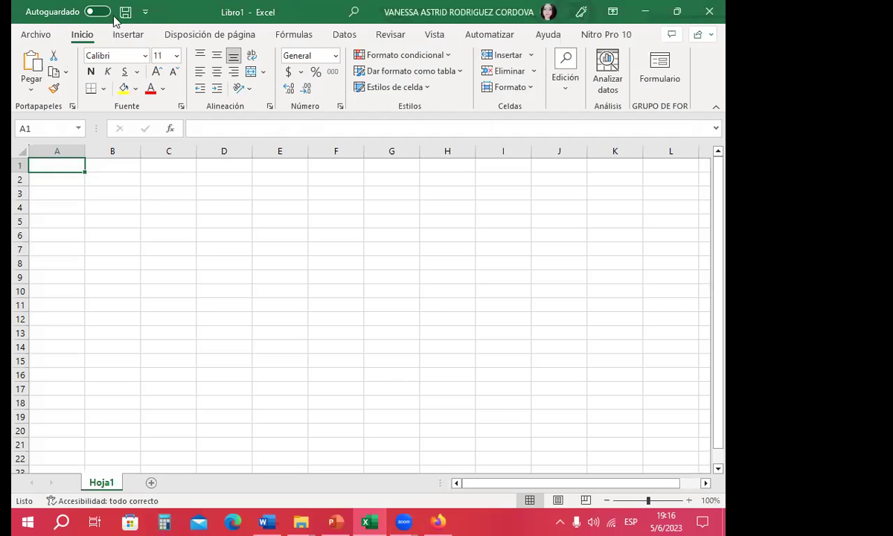
left_click(146, 12)
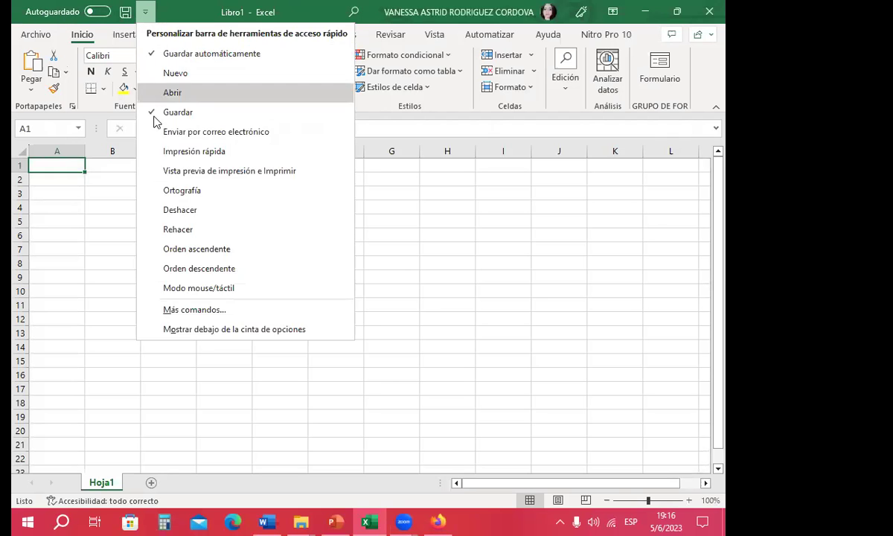
- In Excel Options > General, uncheck 'Mostrar la pantalla Inicio cuando se inicie esta aplicación' and confirm
left_click(186, 309)
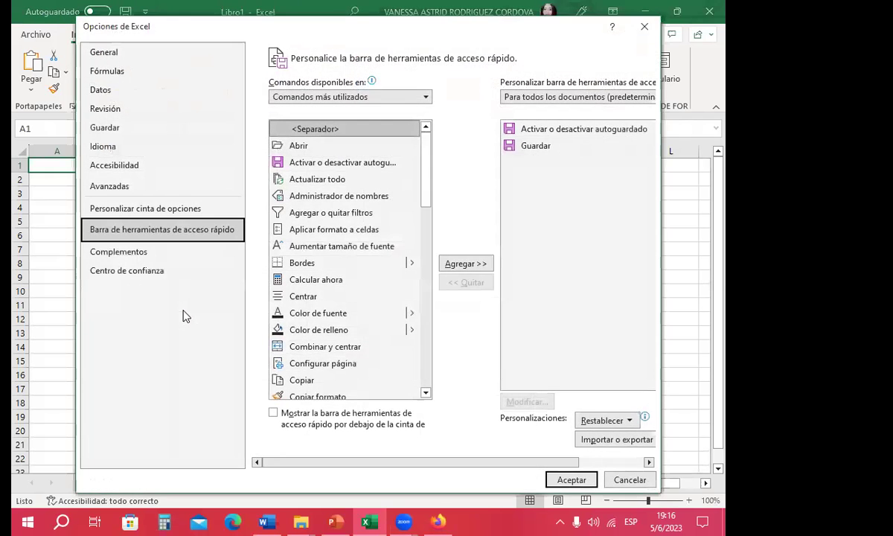
left_click(94, 54)
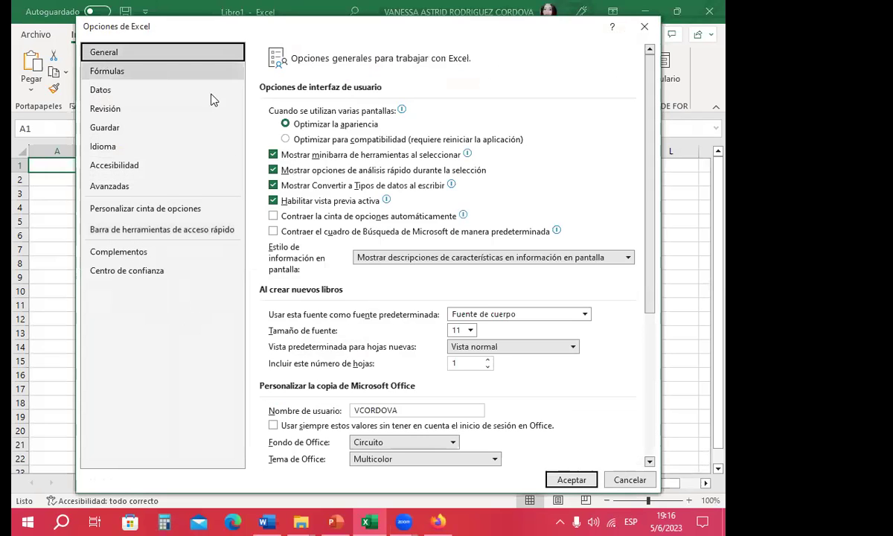
scroll(365, 392, "down", 5)
scroll(346, 364, "down", 1)
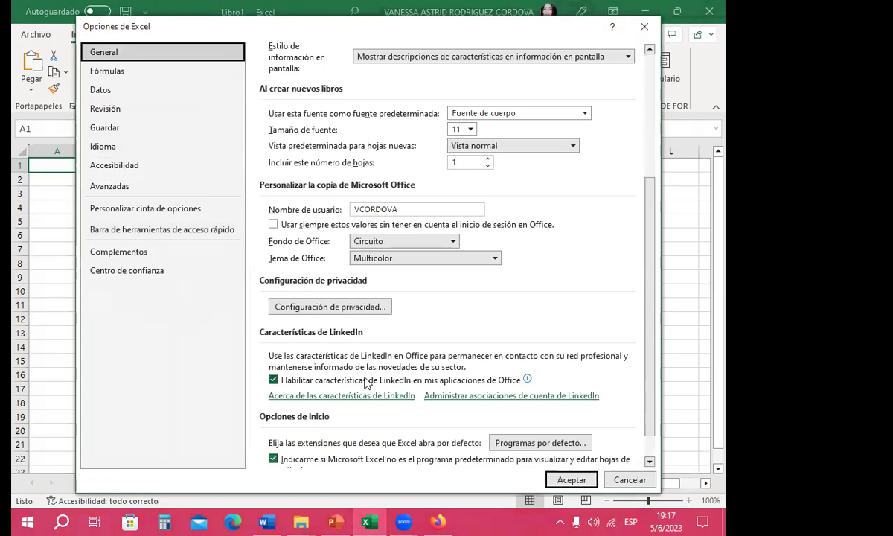
scroll(317, 319, "down", 1)
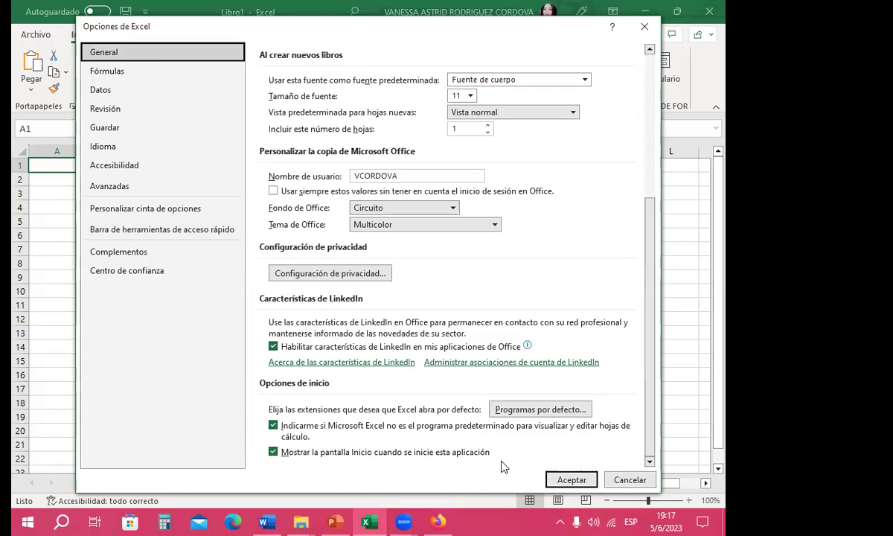
left_click(273, 452)
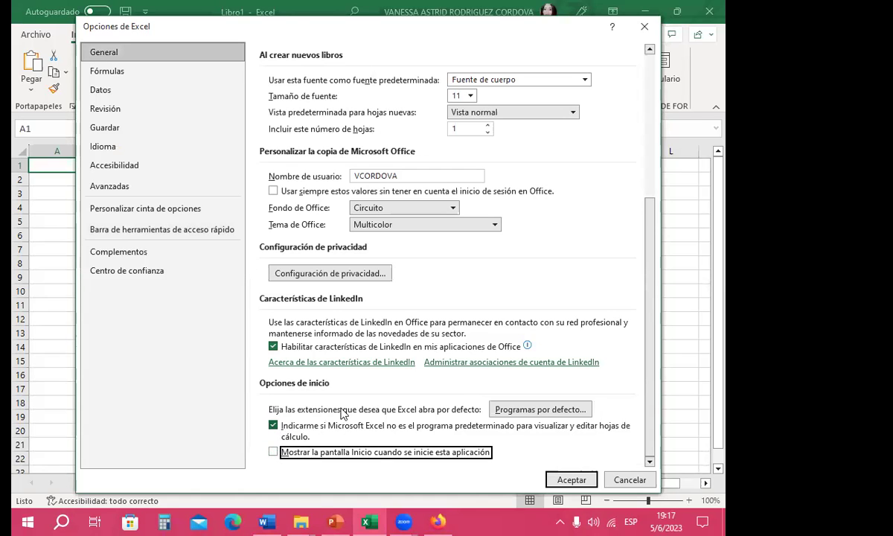
left_click(571, 480)
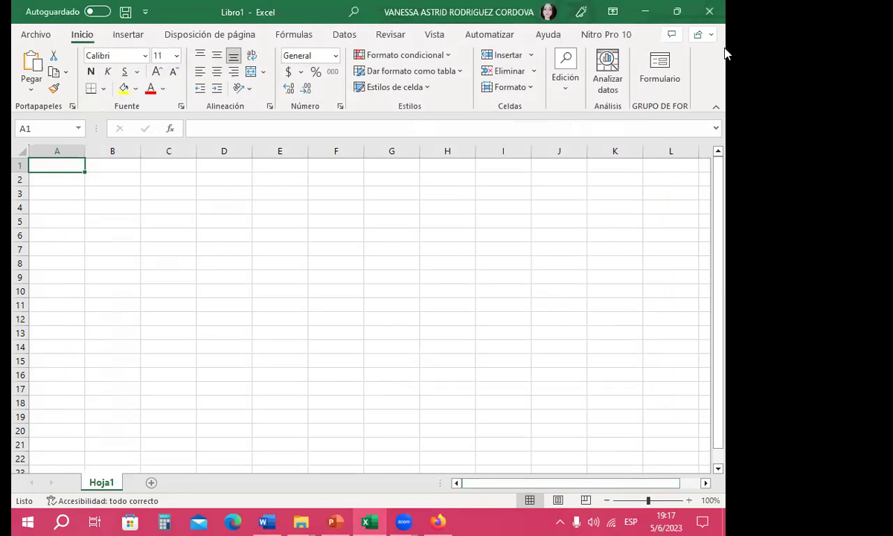
- Close Excel to reveal the welcome-screen slide, then relaunch Excel from the taskbar
left_click(708, 12)
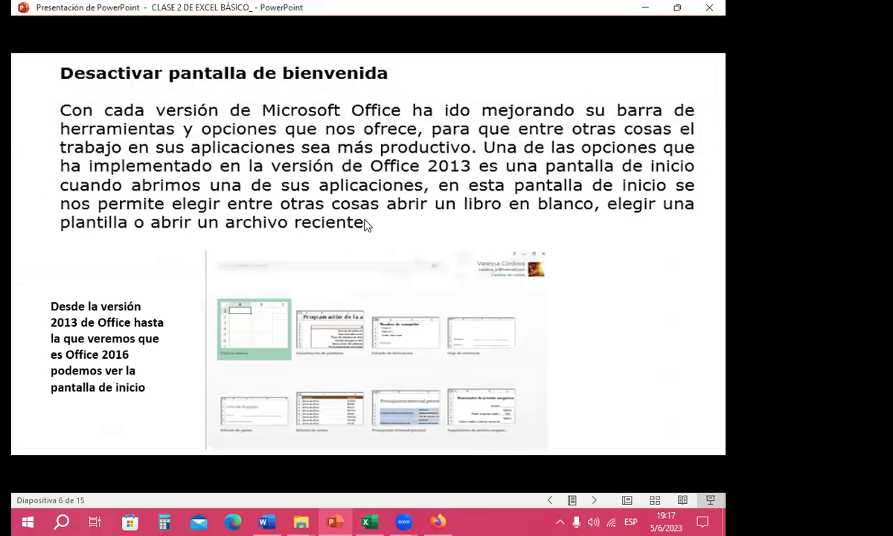
left_click(376, 519)
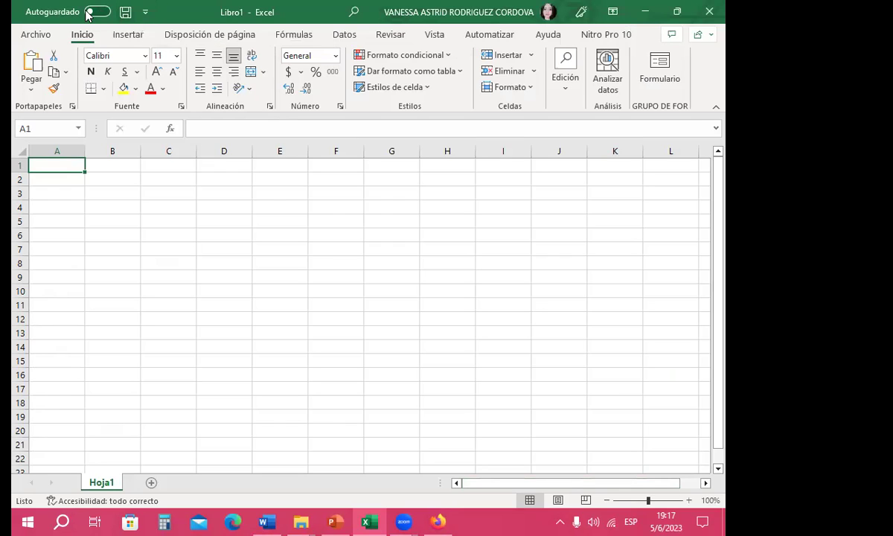
- Turn on 'Mostrar la pantalla Inicio' in Excel Options > General, confirm, and close Excel
left_click(33, 37)
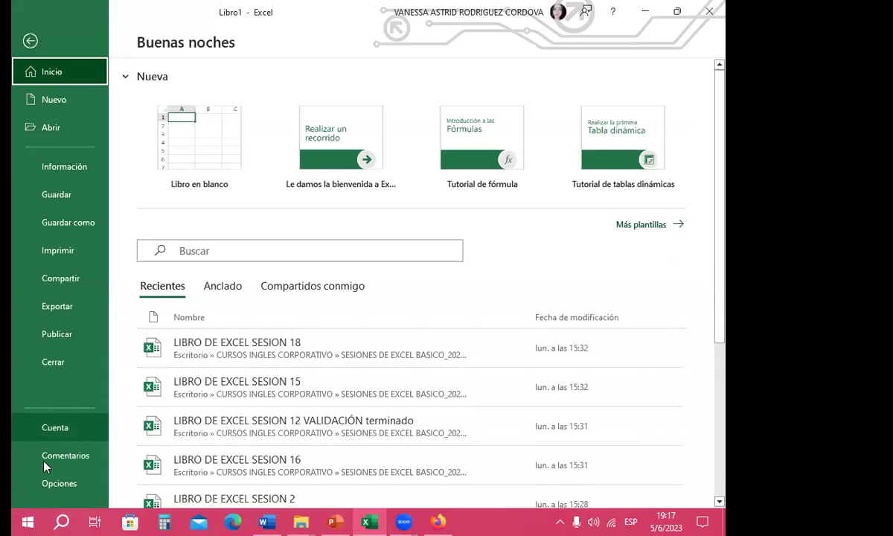
left_click(59, 483)
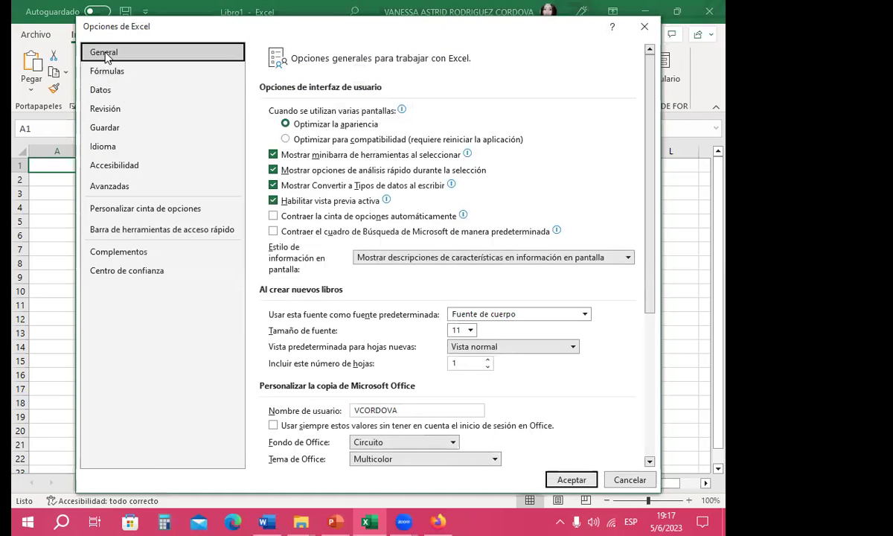
scroll(587, 378, "down", 2)
scroll(585, 382, "down", 3)
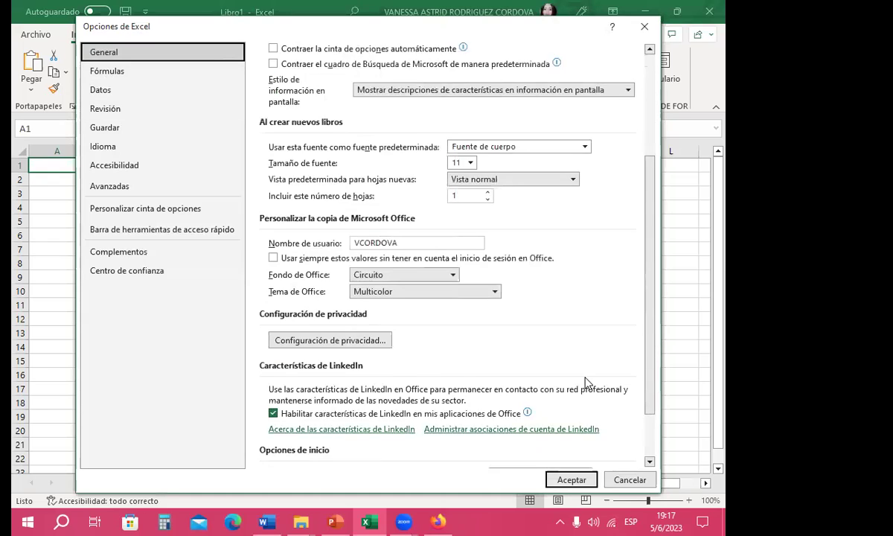
scroll(585, 382, "down", 2)
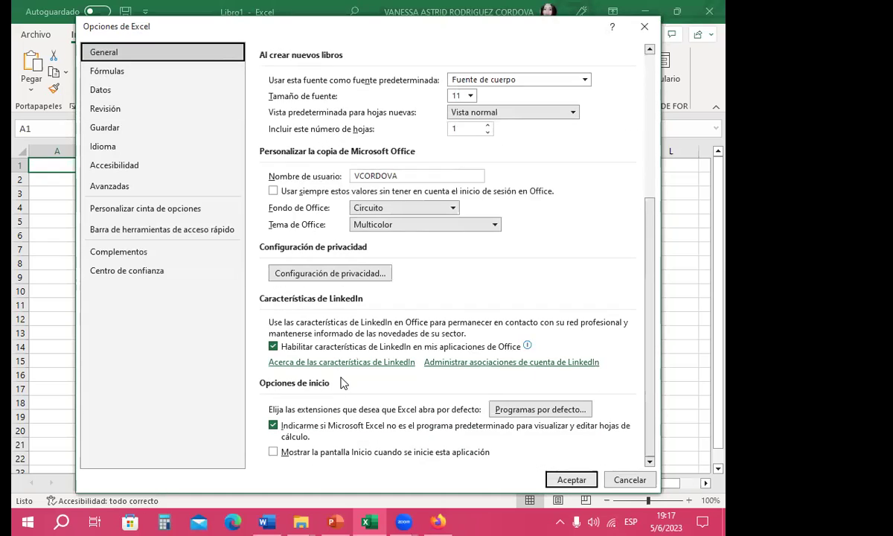
left_click(273, 452)
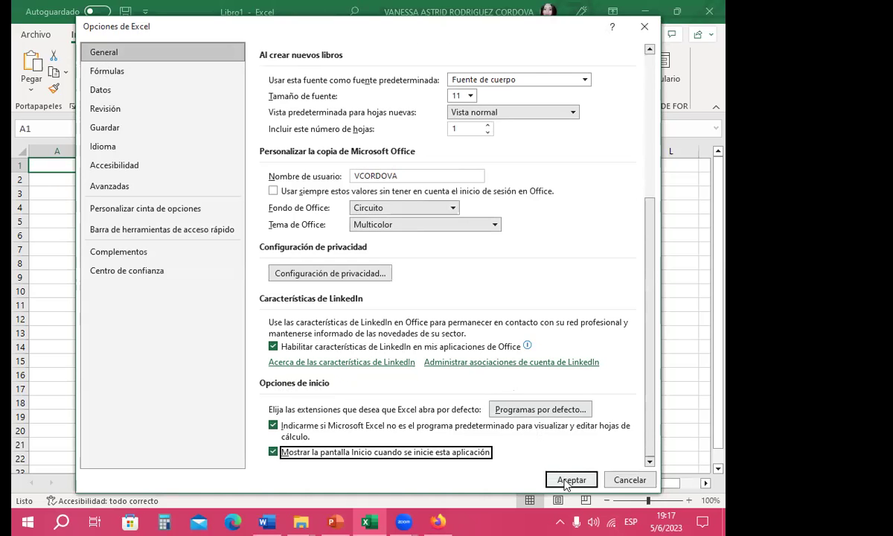
left_click(569, 479)
left_click(710, 12)
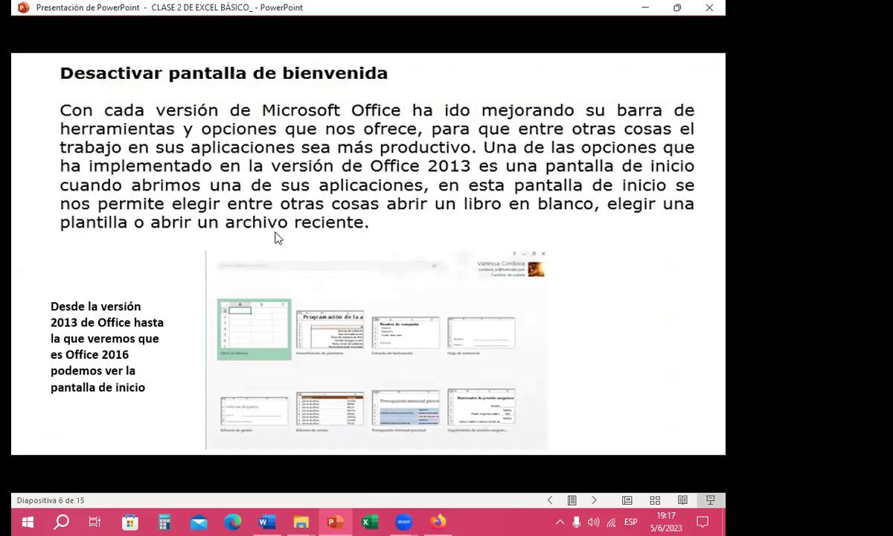
- Switch over to Excel, which now opens on its start screen
key("alt+Tab")
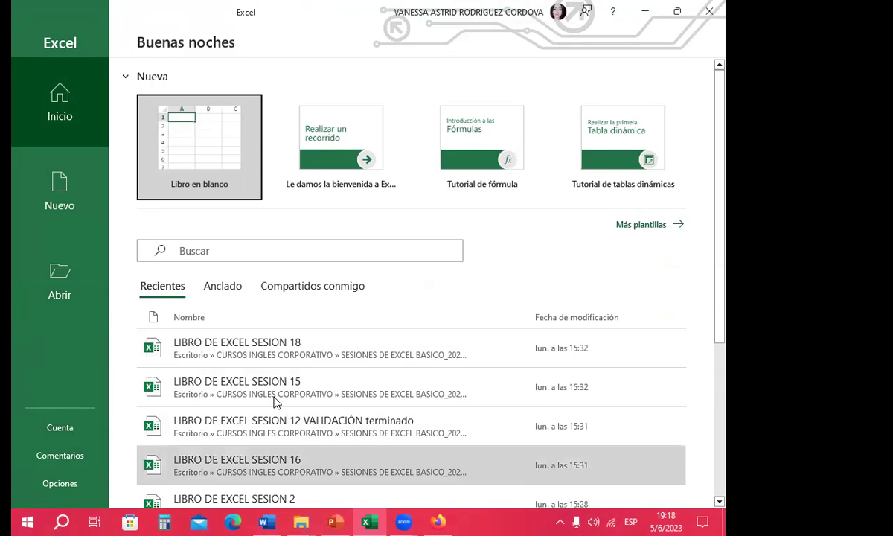
- Scroll through the Recientes file list on Excel's start screen
scroll(358, 371, "down", 1)
scroll(357, 371, "down", 3)
scroll(360, 388, "down", 2)
scroll(335, 455, "down", 2)
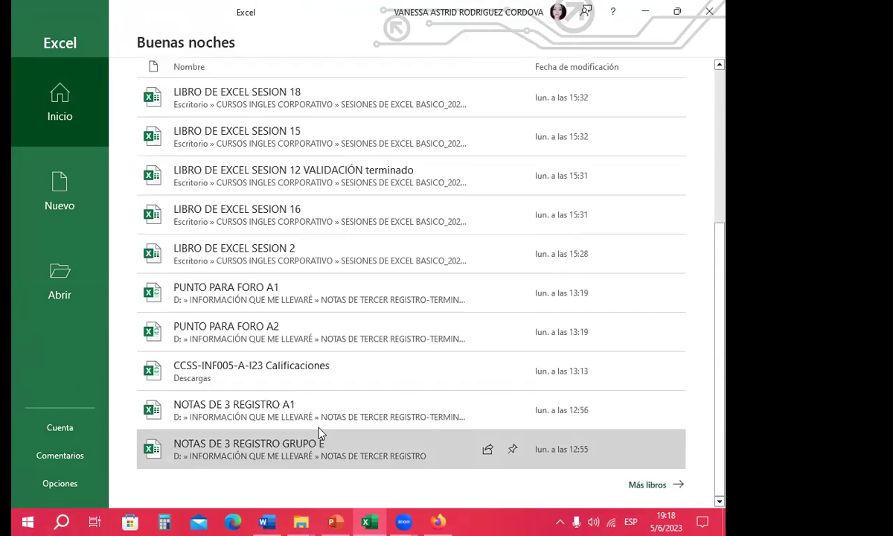
scroll(319, 434, "up", 3)
scroll(325, 384, "up", 4)
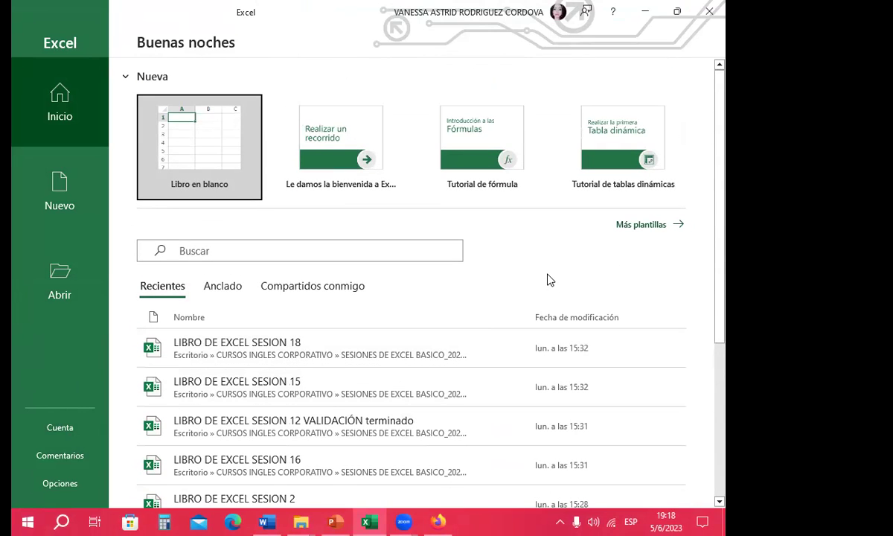
- Open 'Más plantillas' and browse the Nuevo template gallery down and back to the top
left_click(642, 225)
scroll(326, 335, "down", 2)
scroll(350, 350, "down", 2)
scroll(351, 385, "down", 2)
scroll(355, 388, "down", 2)
scroll(354, 387, "down", 2)
scroll(355, 407, "down", 3)
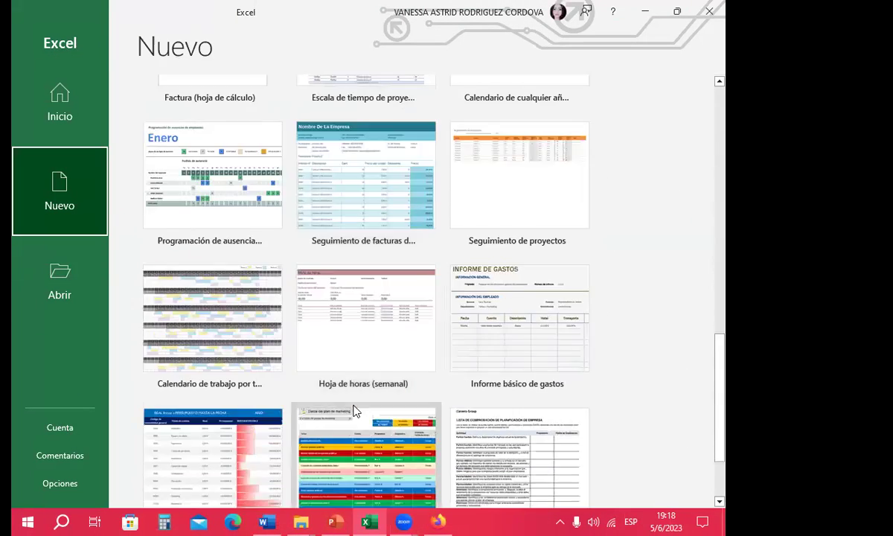
scroll(352, 408, "down", 2)
scroll(354, 414, "up", 3)
scroll(353, 414, "up", 3)
scroll(353, 415, "up", 4)
scroll(353, 415, "up", 2)
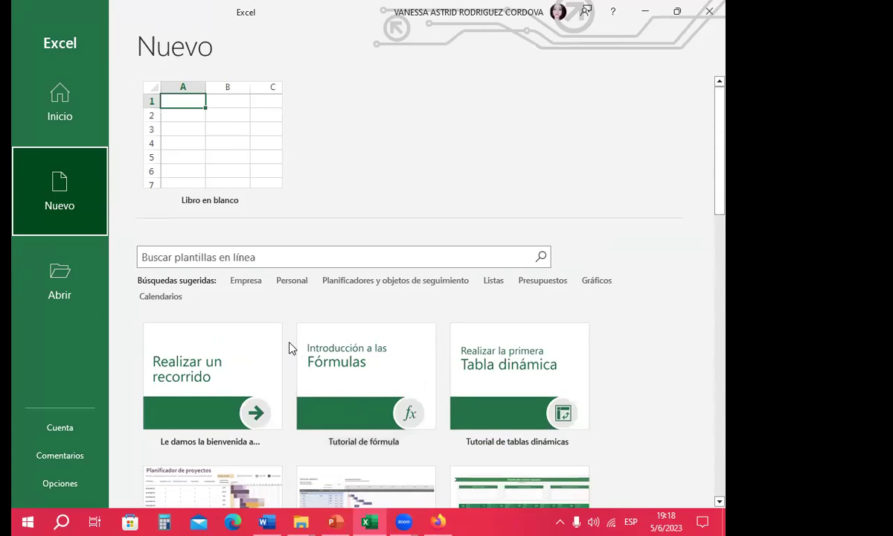
- Create a new 'Libro en blanco' workbook and select cell I16 on Hoja1
left_click(212, 140)
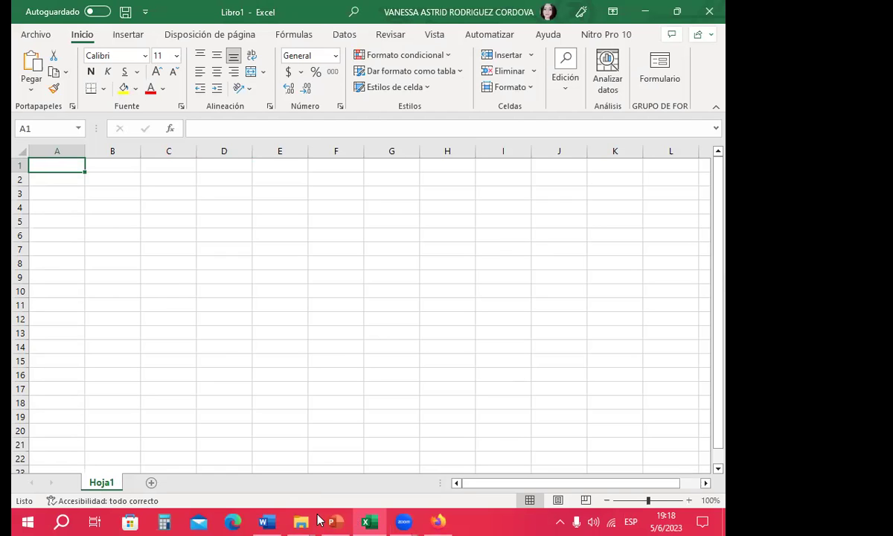
mouse_move(301, 522)
mouse_move(335, 521)
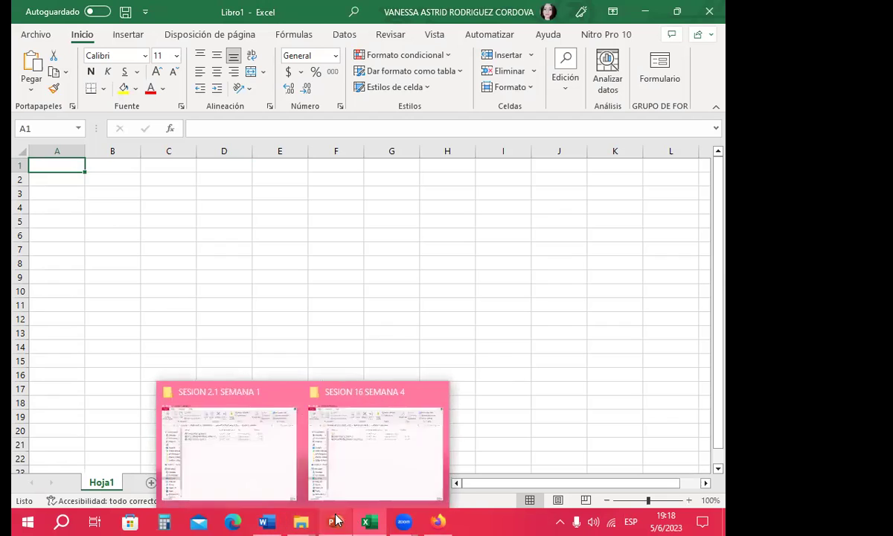
left_click(491, 374)
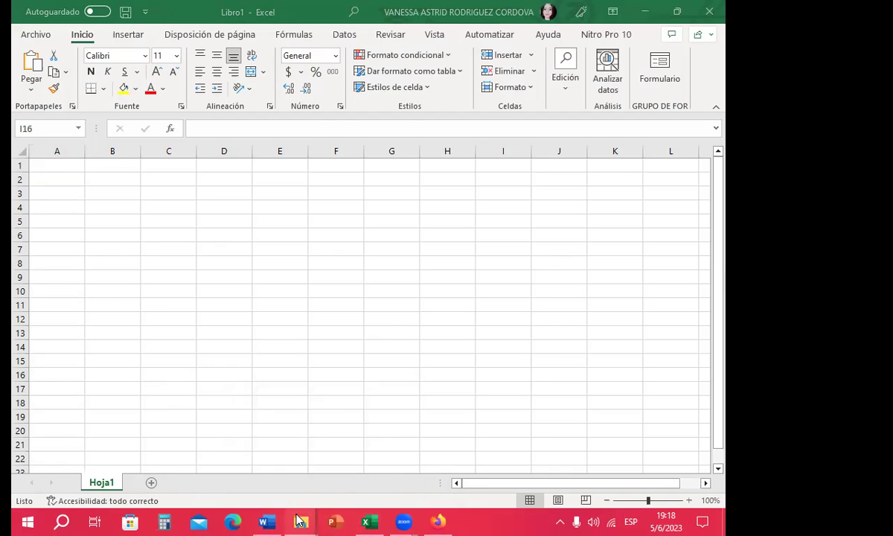
- Open the CLASE 2 DE EXCEL BÁSICO_ presentation from the SESION 2.1 SEMANA 1 folder
mouse_move(301, 522)
left_click(231, 474)
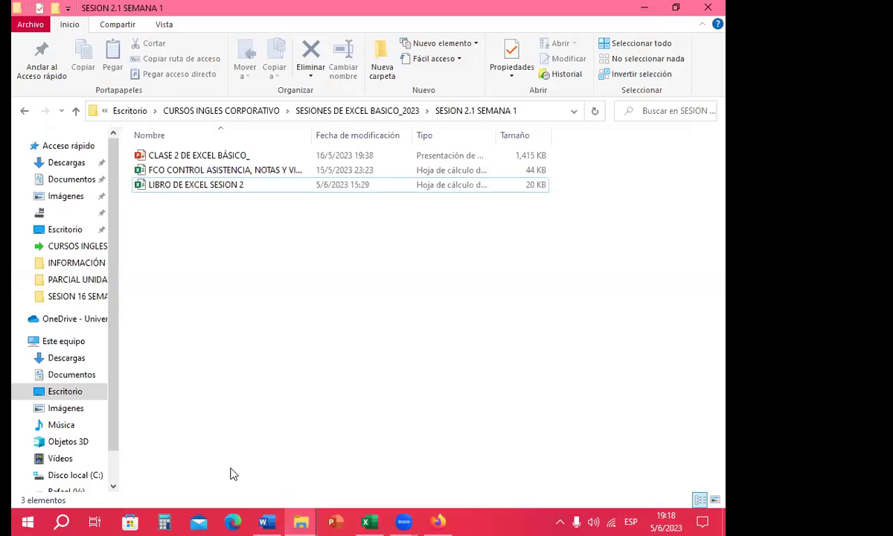
double_click(155, 155)
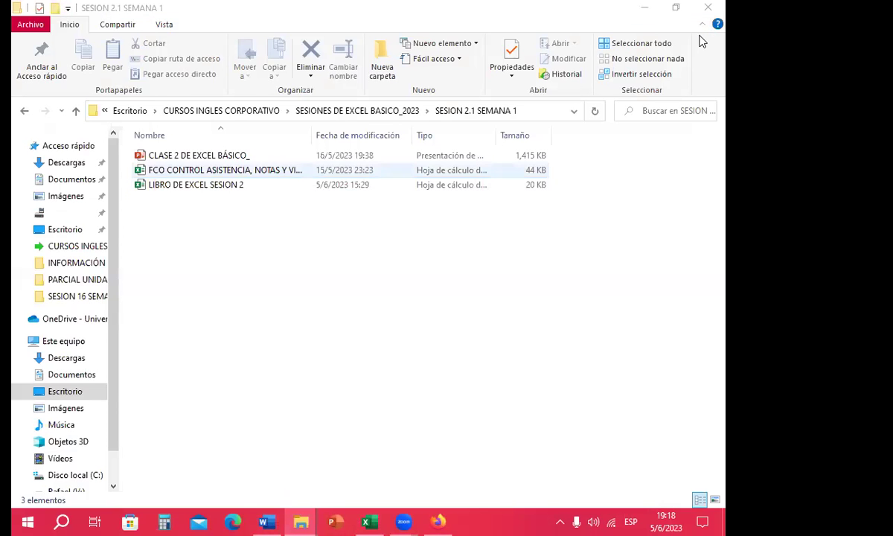
double_click(154, 159)
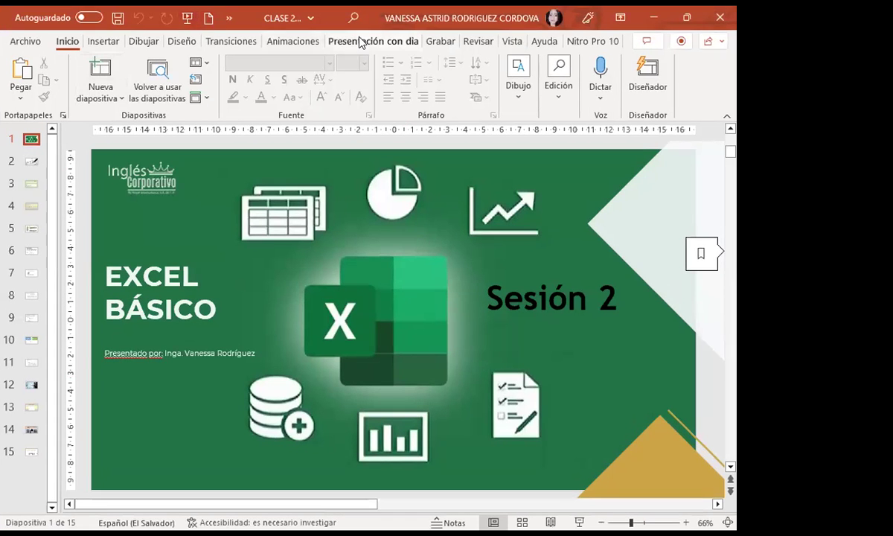
- Start the slide show 'Desde la diapositiva actual' from the Presentación con diapositivas tab
left_click(362, 41)
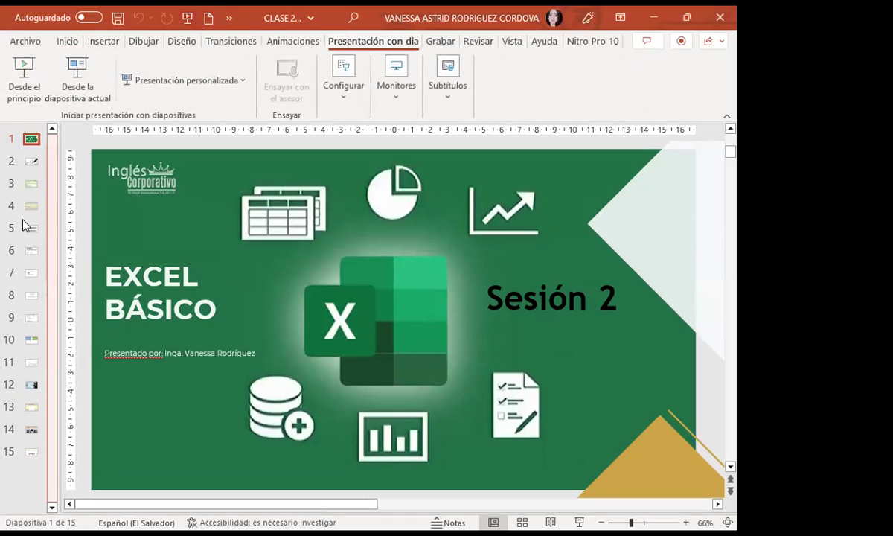
left_click(80, 68)
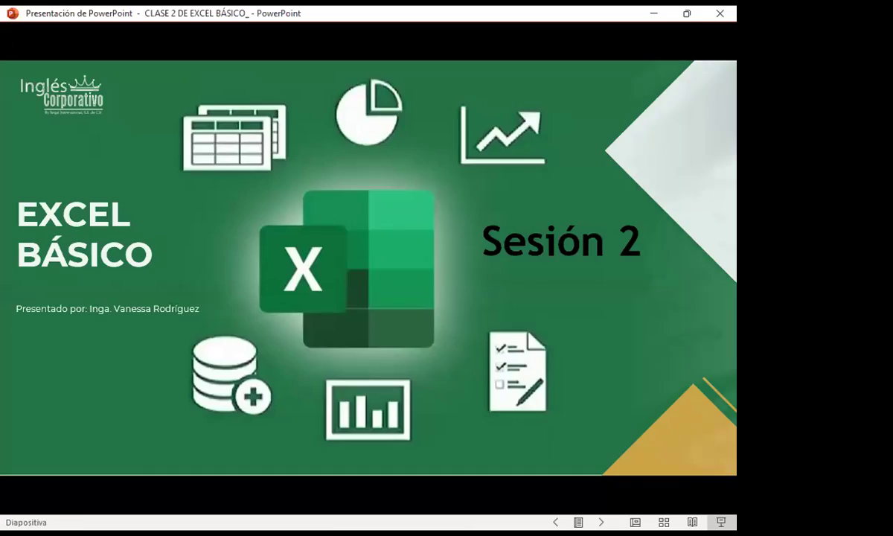
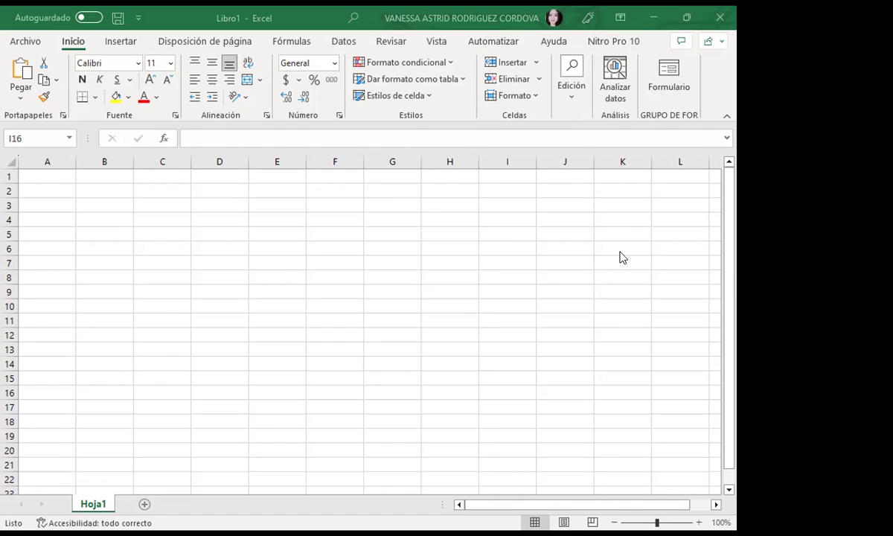
- Open the Guardar como page for the unsaved workbook Libro1 from the Archivo menu
left_click(32, 46)
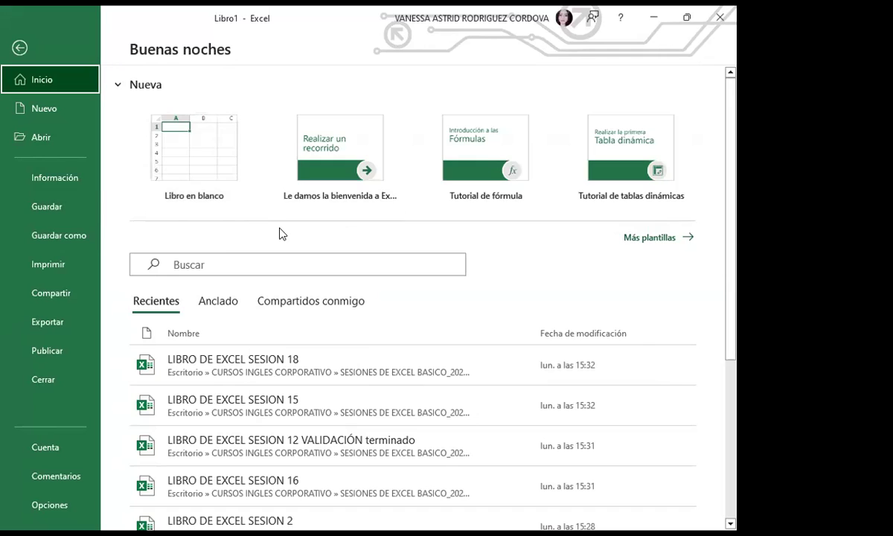
left_click(59, 237)
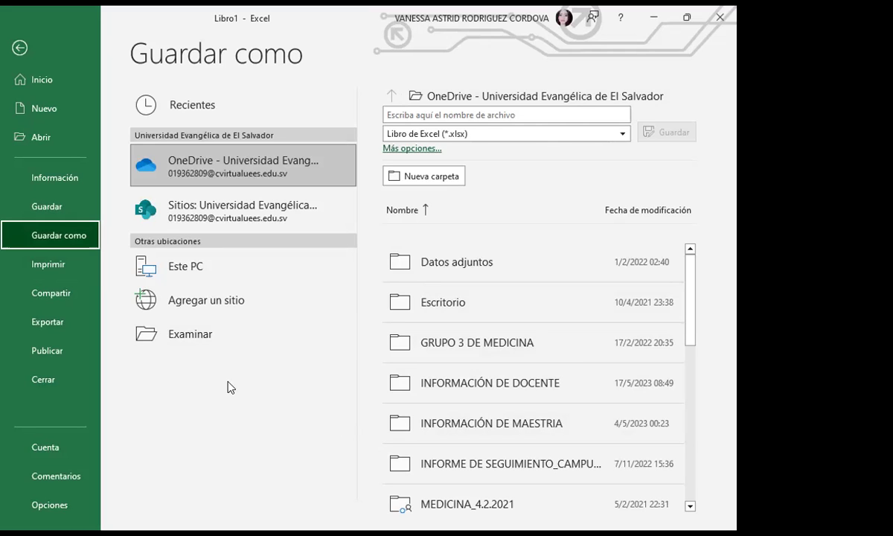
- Open the Examinar Save As dialog, proposing Libro1 in the Documentos folder
left_click(180, 333)
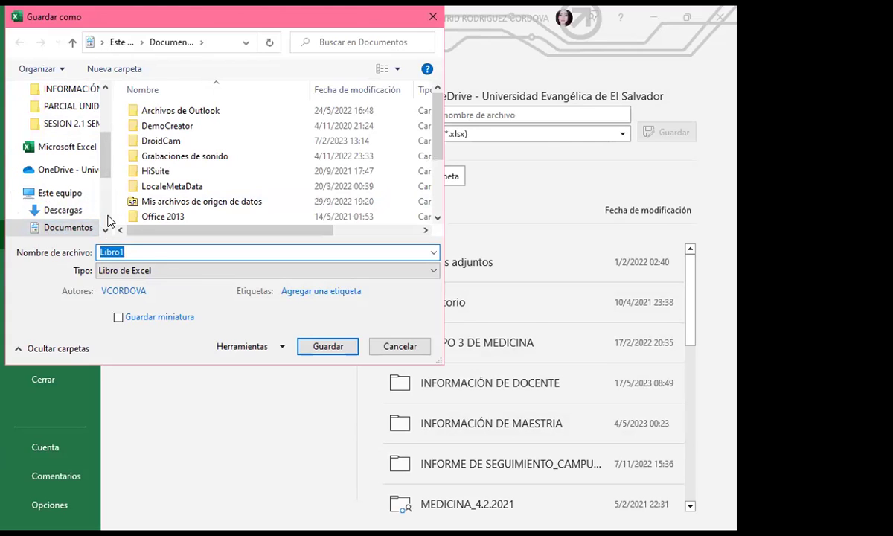
- Browse the save dialog from Escritorio to Este equipo to list its drives and network locations
scroll(104, 149, "up", 5)
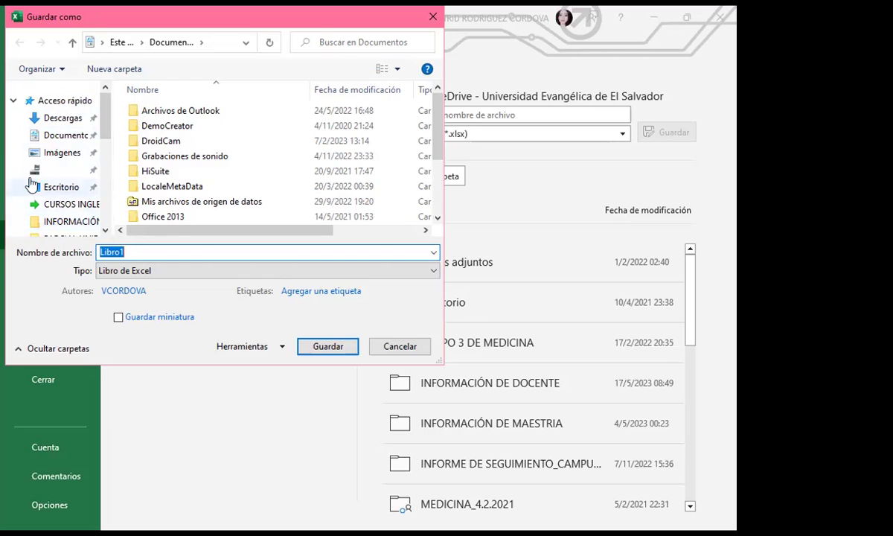
left_click(51, 193)
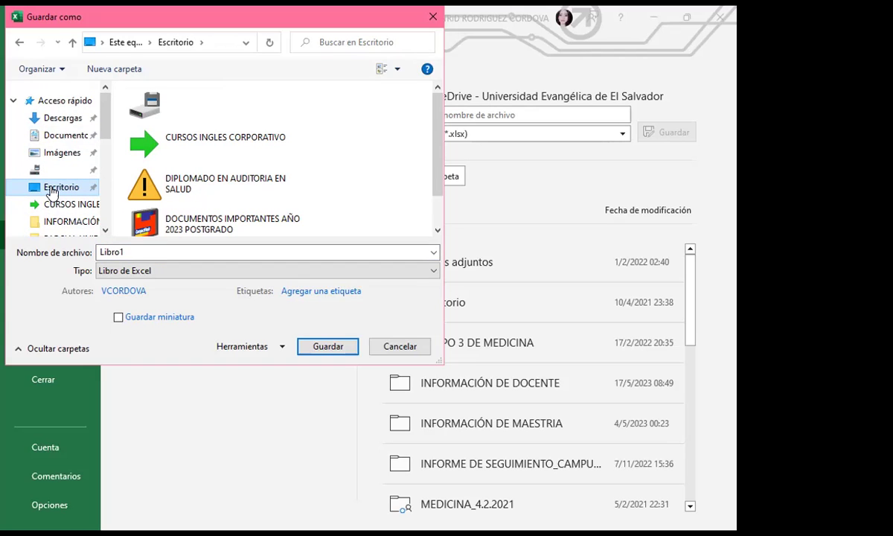
scroll(89, 127, "down", 2)
scroll(93, 153, "down", 3)
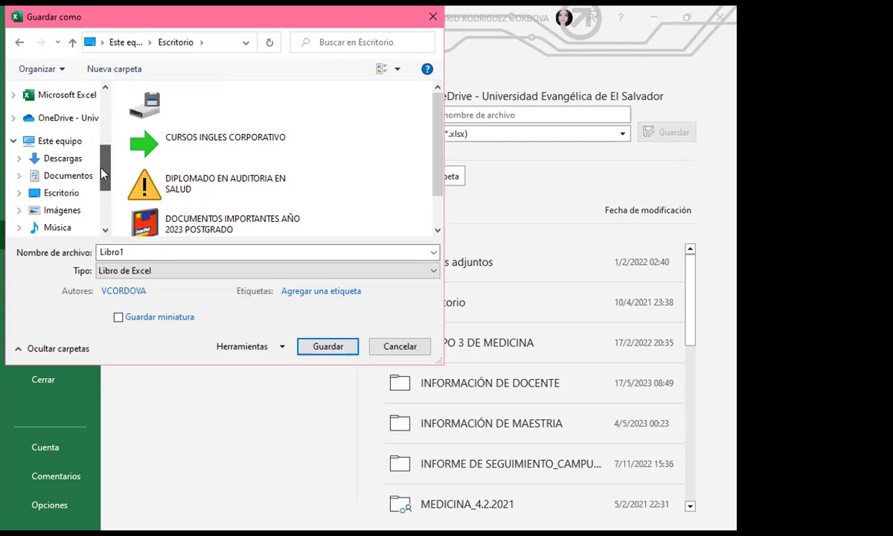
left_click(56, 142)
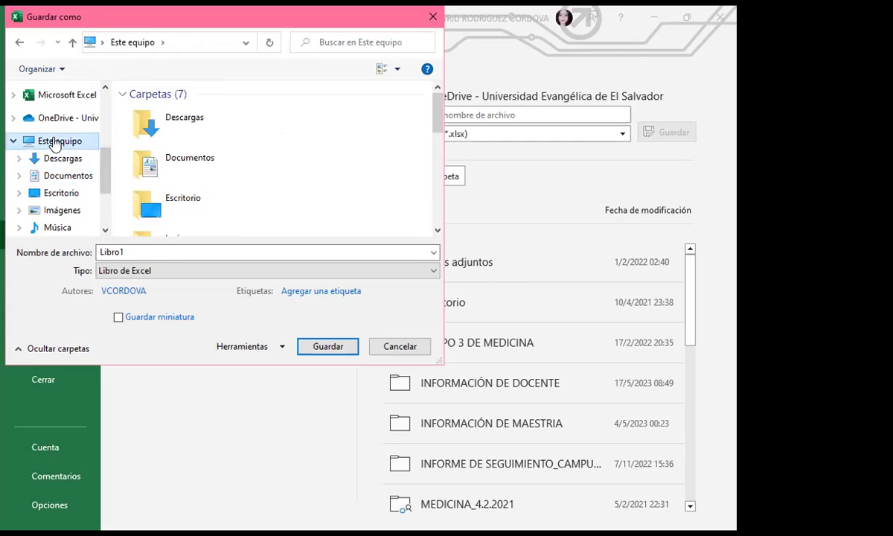
scroll(194, 172, "down", 5)
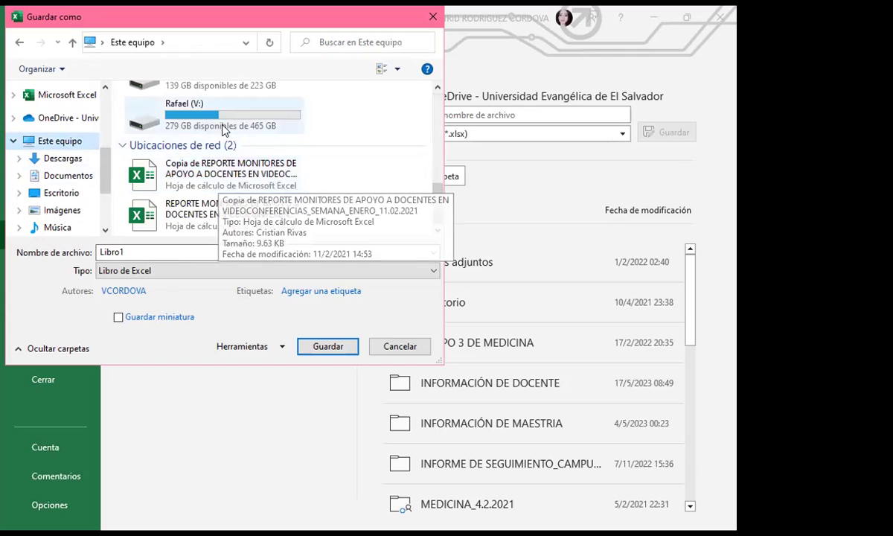
scroll(222, 126, "up", 1)
- Look inside drive Disco local (C:), then return to Este equipo
double_click(201, 154)
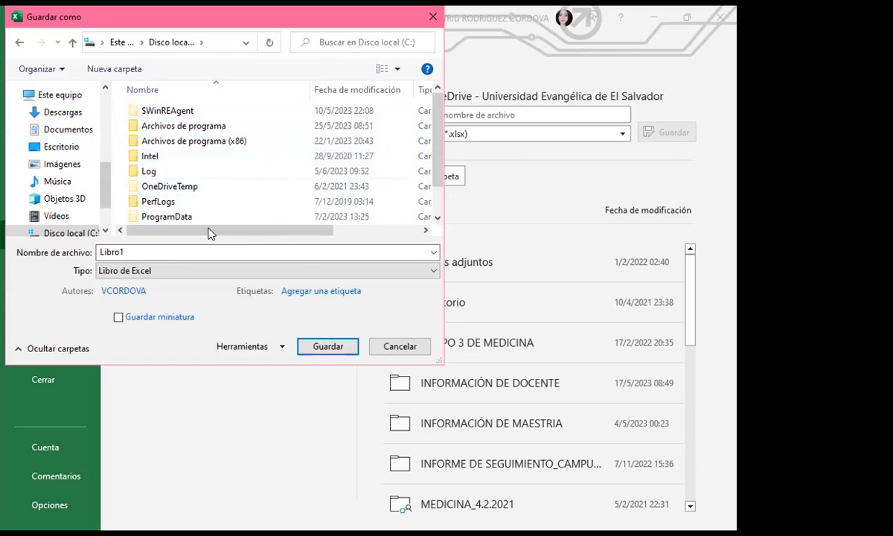
scroll(209, 224, "down", 1)
scroll(209, 197, "up", 1)
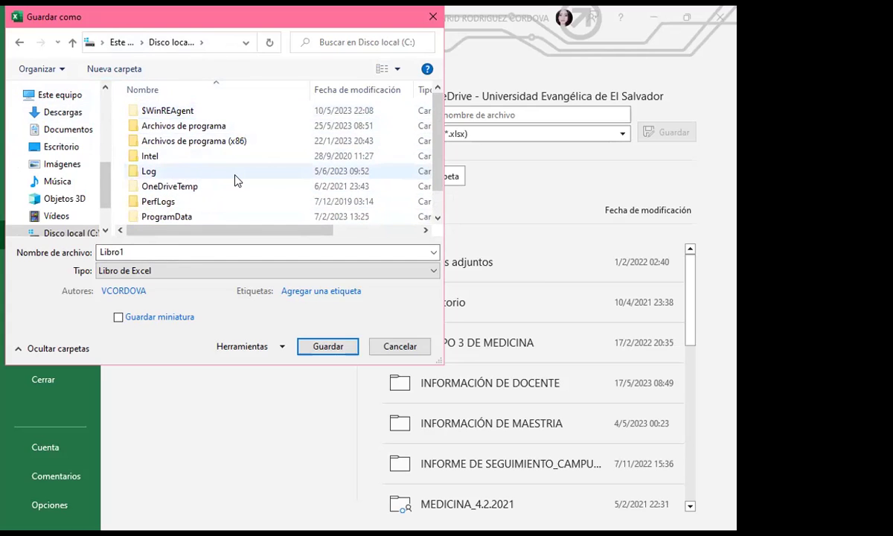
mouse_move(149, 171)
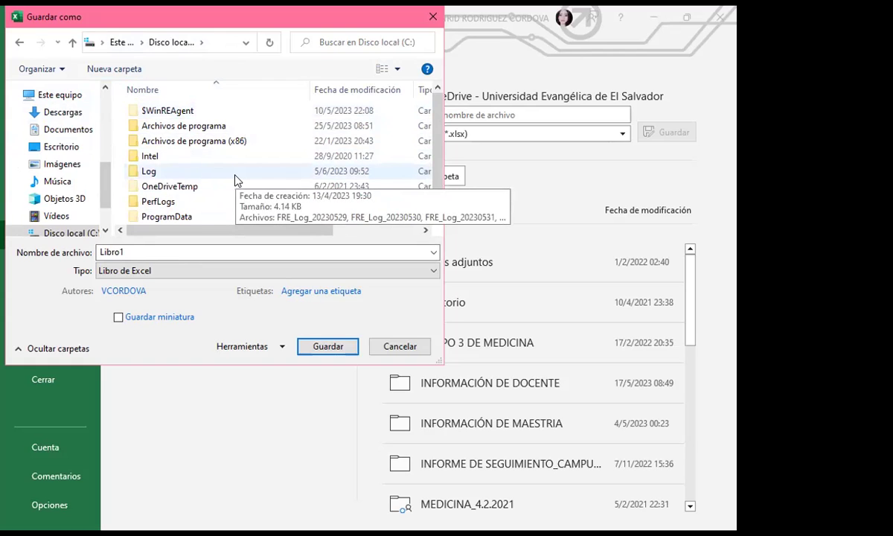
left_click(72, 42)
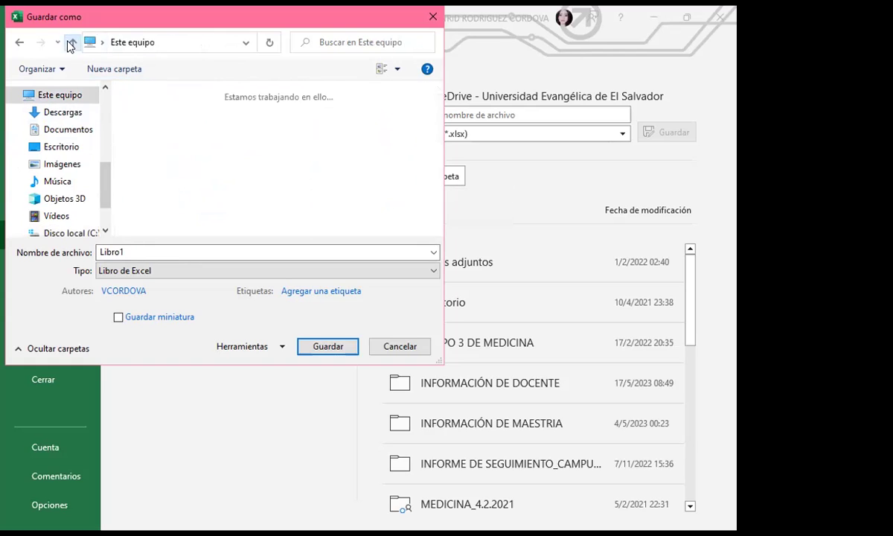
scroll(183, 149, "down", 5)
scroll(187, 143, "down", 3)
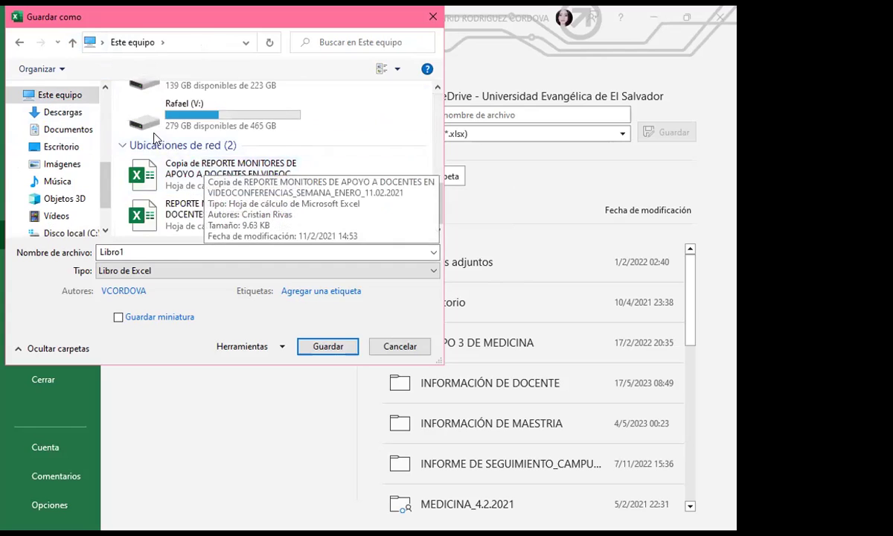
scroll(245, 182, "up", 4)
scroll(175, 197, "down", 2)
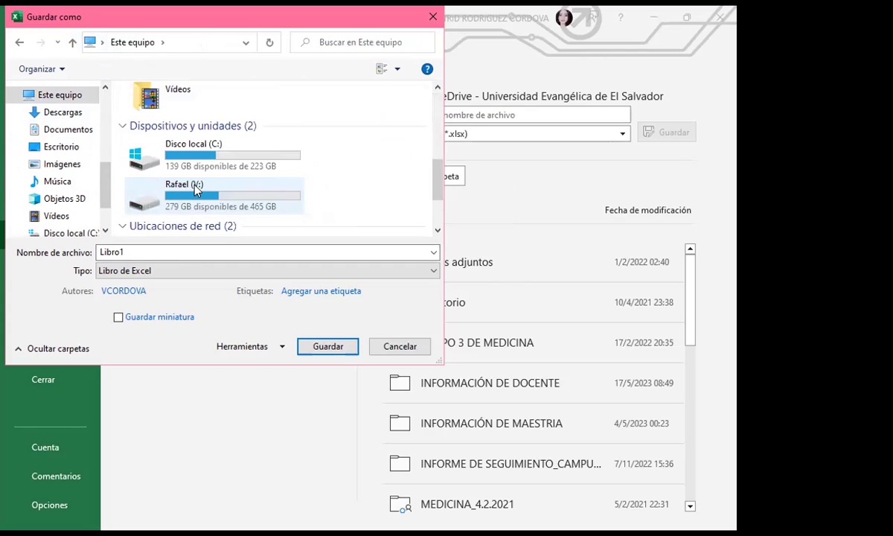
mouse_move(198, 112)
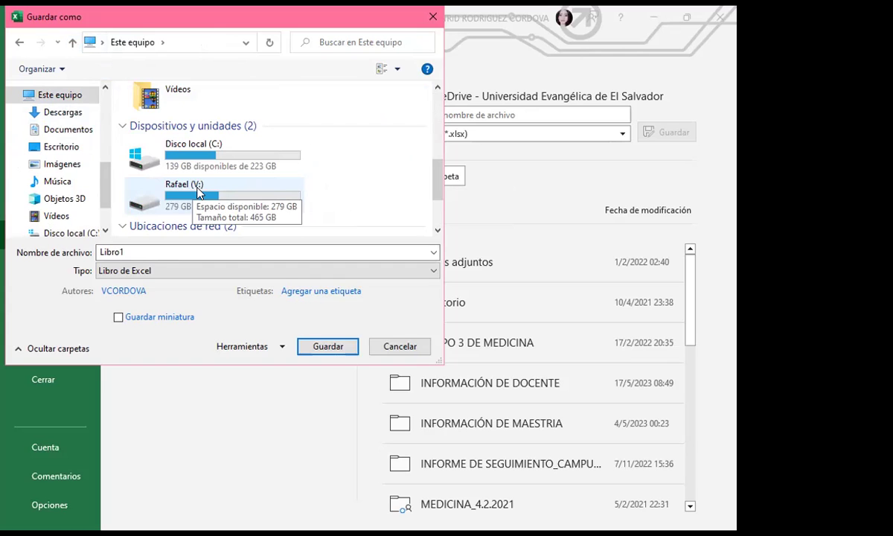
- Check drive V:, Escritorio and Documentos, then close the save dialog without saving
double_click(198, 192)
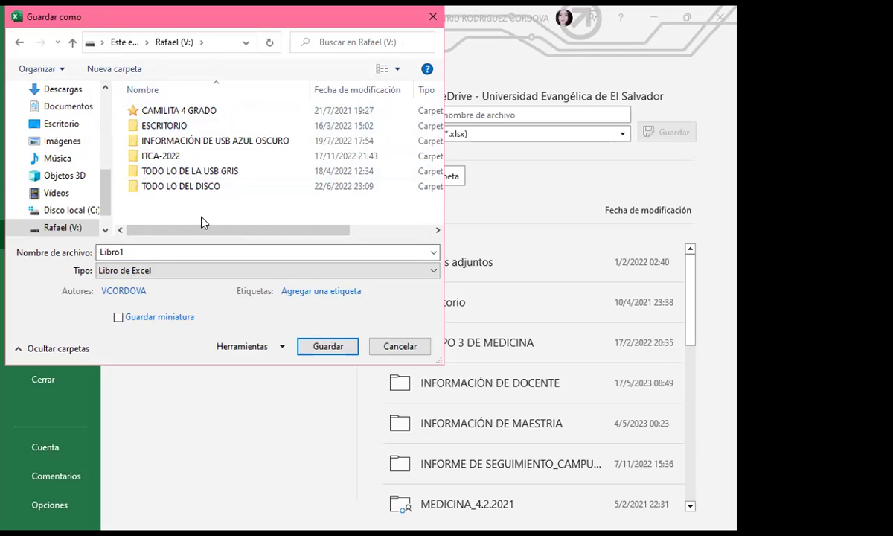
left_click(65, 125)
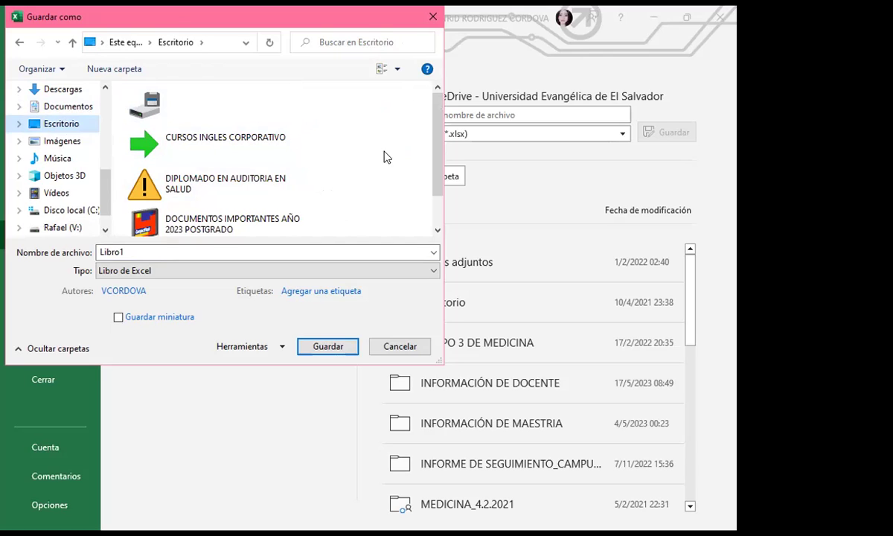
left_click(45, 104)
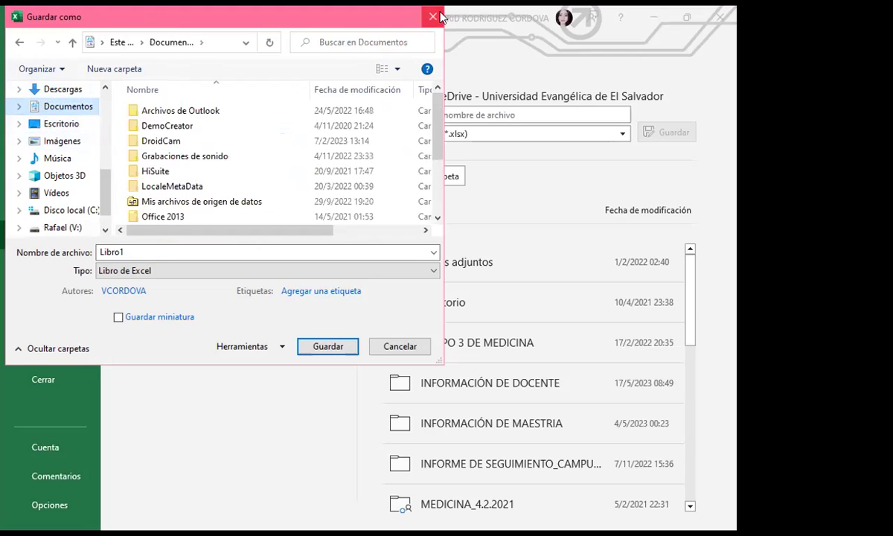
left_click(432, 17)
- Return from the save screen to the worksheet and select cell F13
left_click(18, 48)
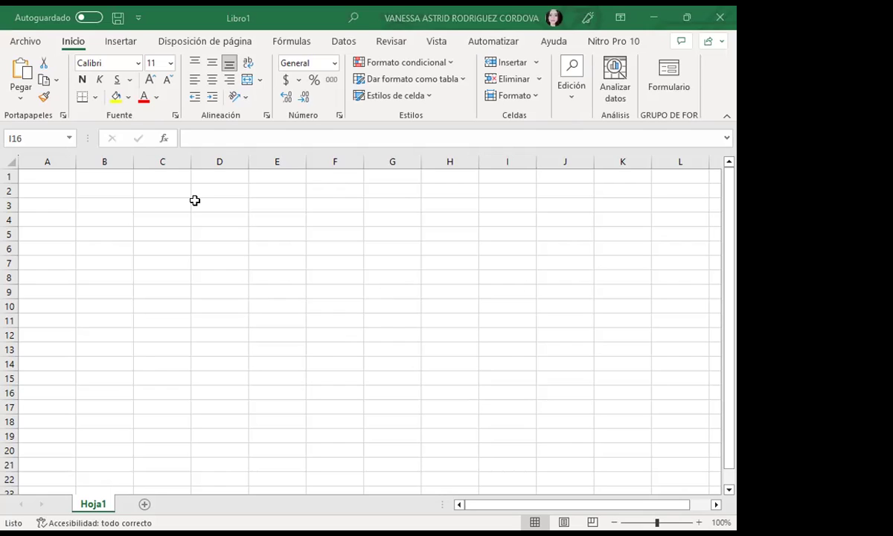
left_click(309, 354)
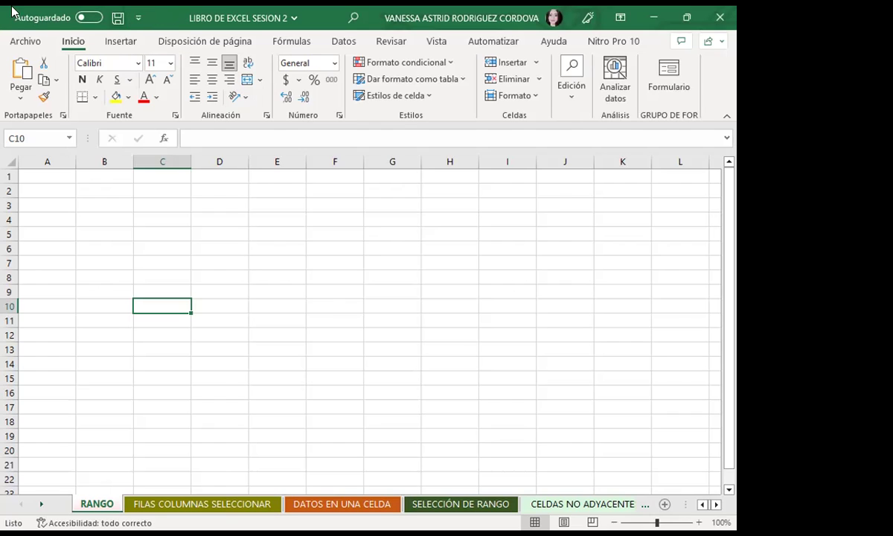
- Add Deshacer, Rehacer, Nuevo and Abrir to the Quick Access Toolbar
left_click(138, 19)
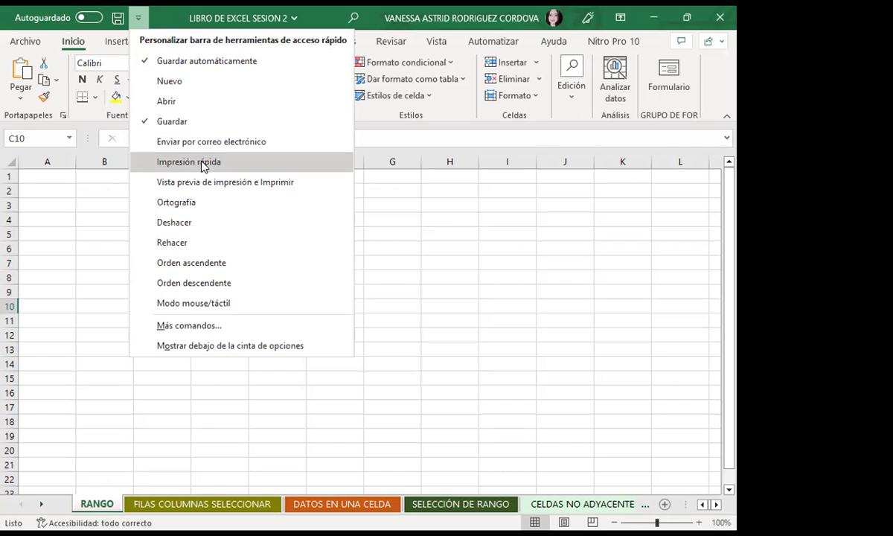
left_click(173, 222)
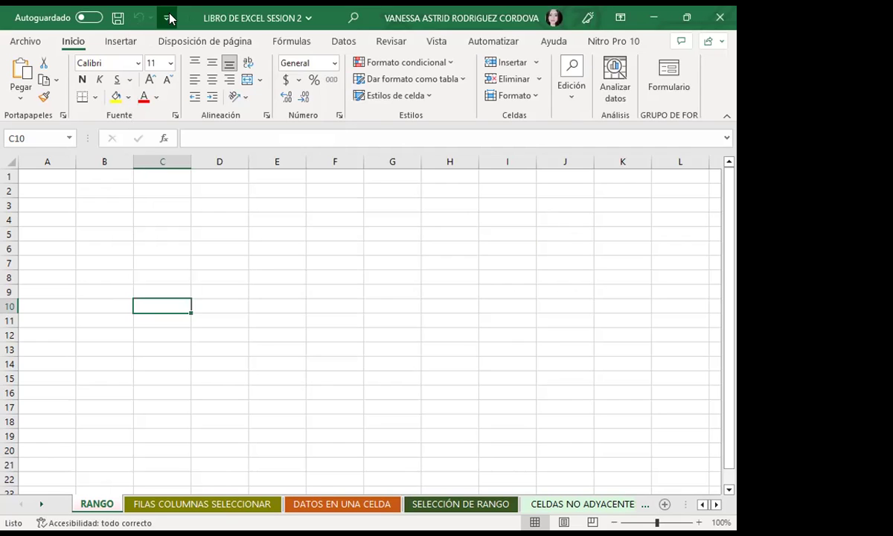
left_click(166, 17)
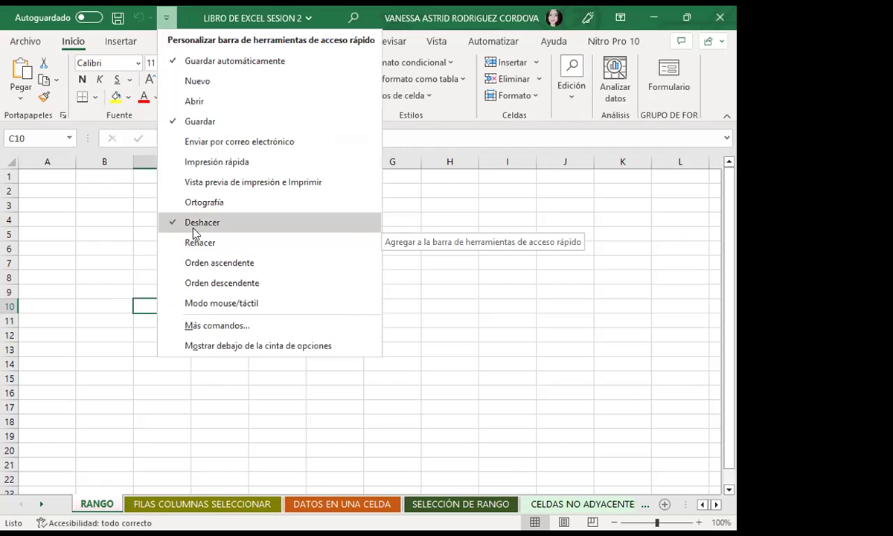
left_click(191, 244)
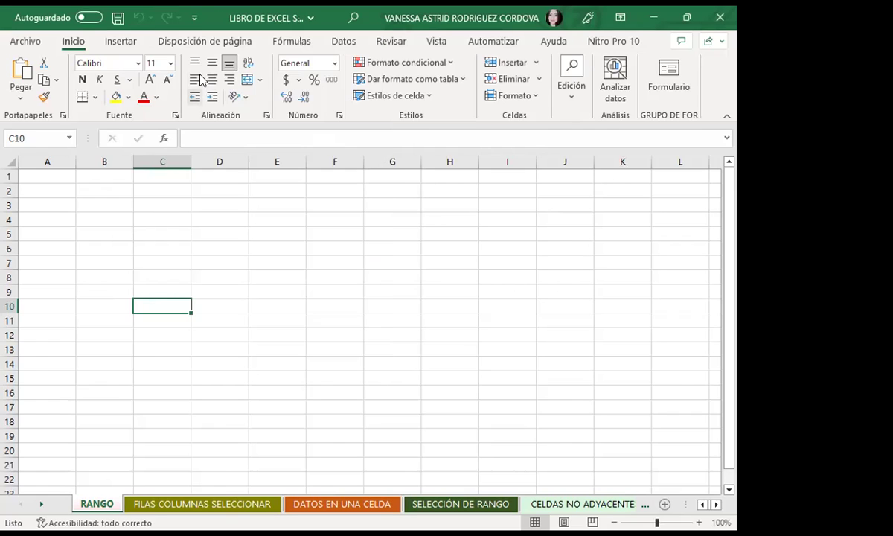
left_click(194, 18)
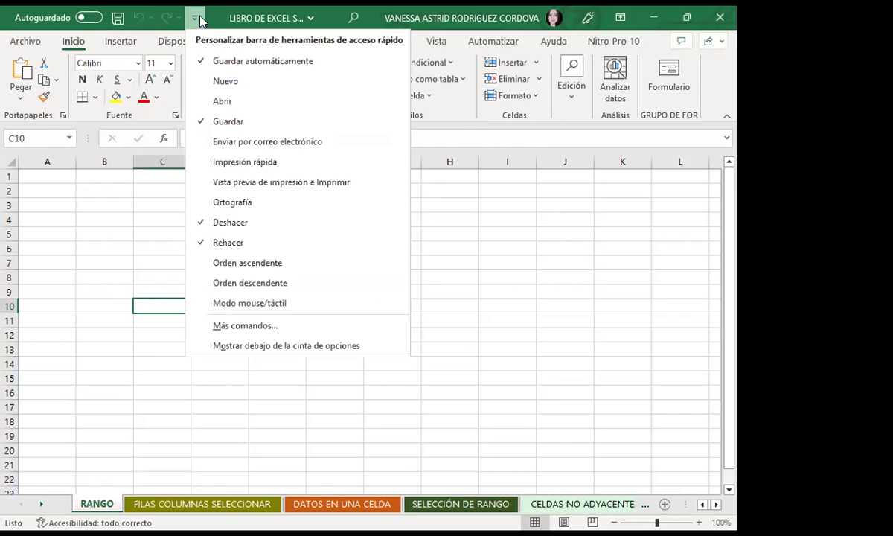
left_click(226, 80)
left_click(215, 18)
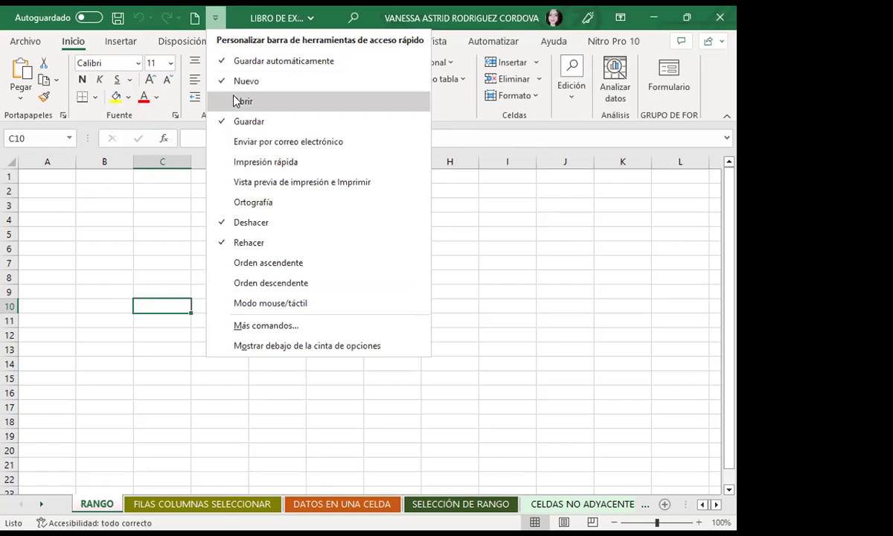
left_click(242, 101)
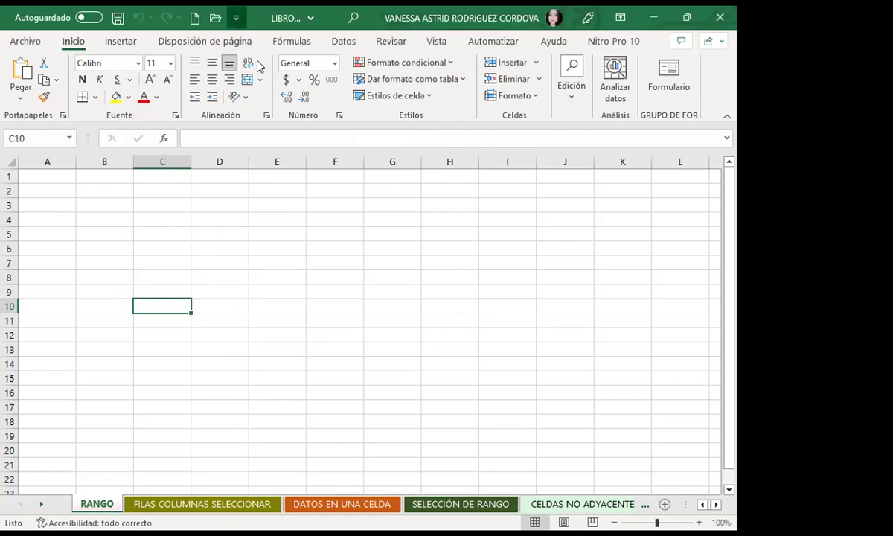
- Add print preview and print to the toolbar, then open its Más comandos settings
left_click(236, 18)
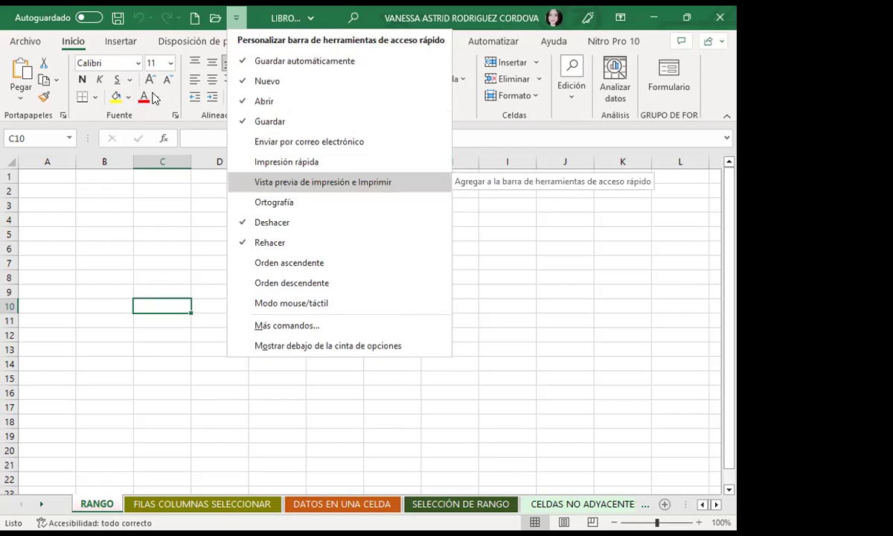
left_click(294, 183)
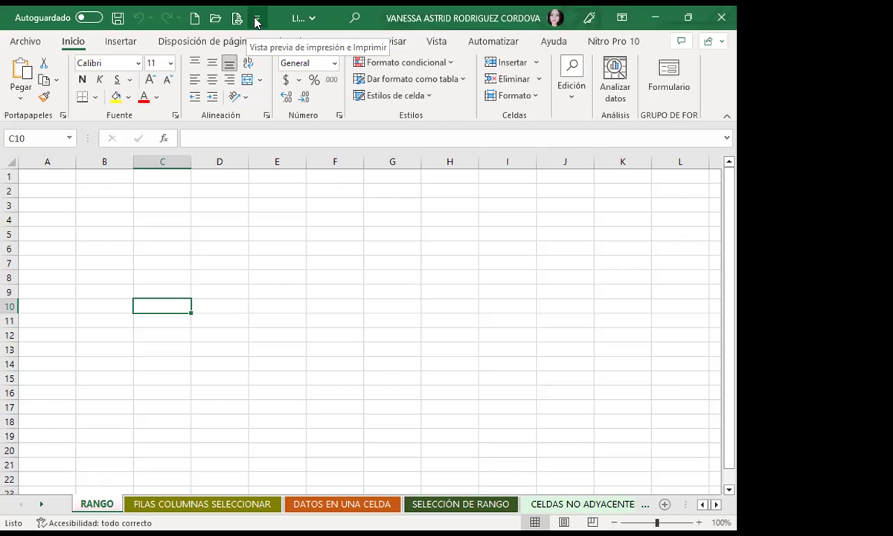
left_click(256, 17)
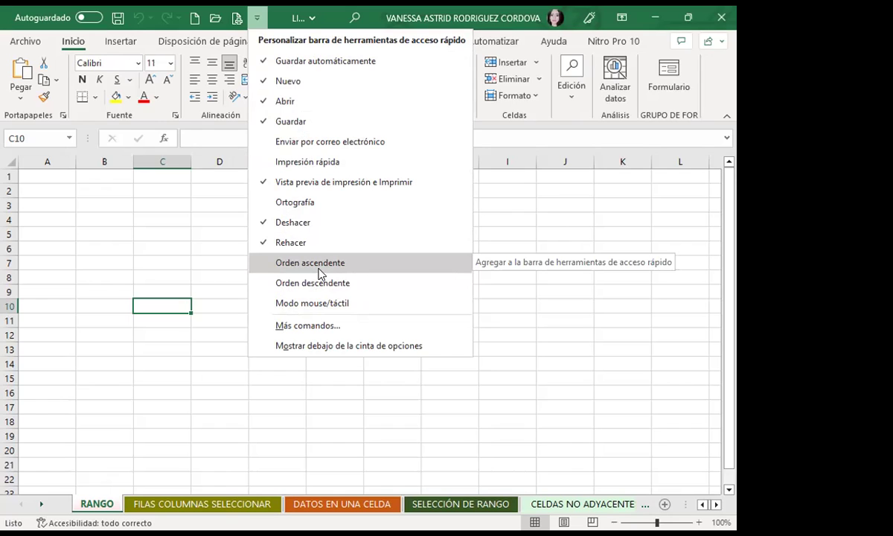
left_click(311, 327)
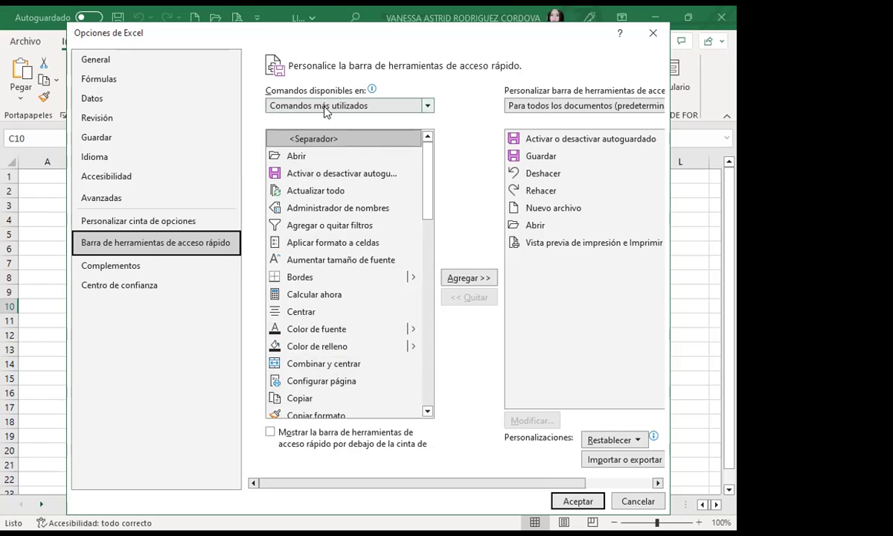
- Set Comandos disponibles en to Todos los comandos and browse the full command list
left_click(428, 107)
left_click(308, 151)
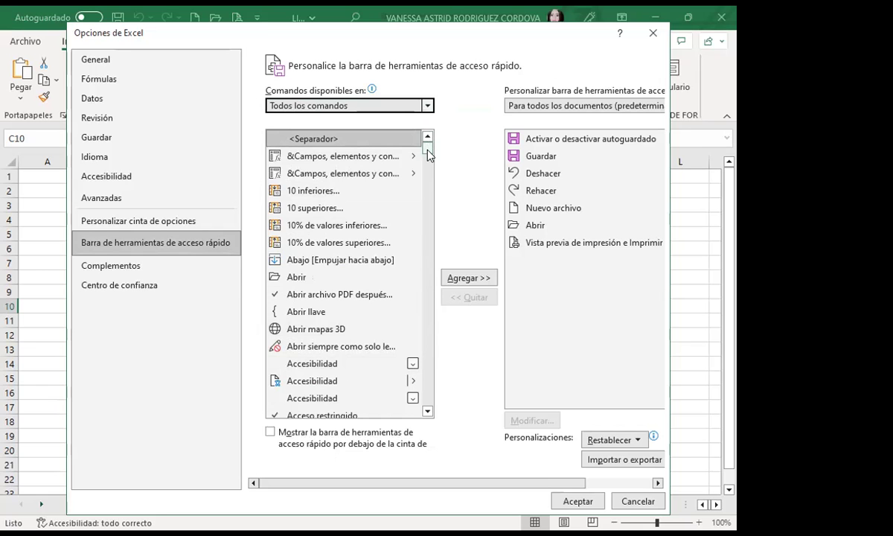
left_click_drag(428, 152, 428, 206)
scroll(325, 245, "up", 3)
scroll(325, 246, "up", 5)
scroll(327, 239, "up", 5)
scroll(327, 234, "up", 5)
scroll(331, 226, "up", 5)
scroll(331, 227, "up", 5)
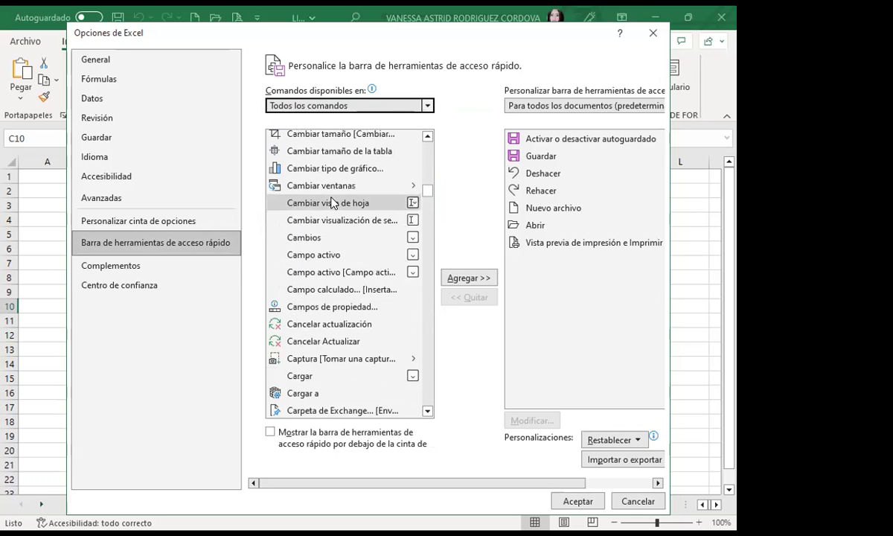
scroll(338, 228, "up", 6)
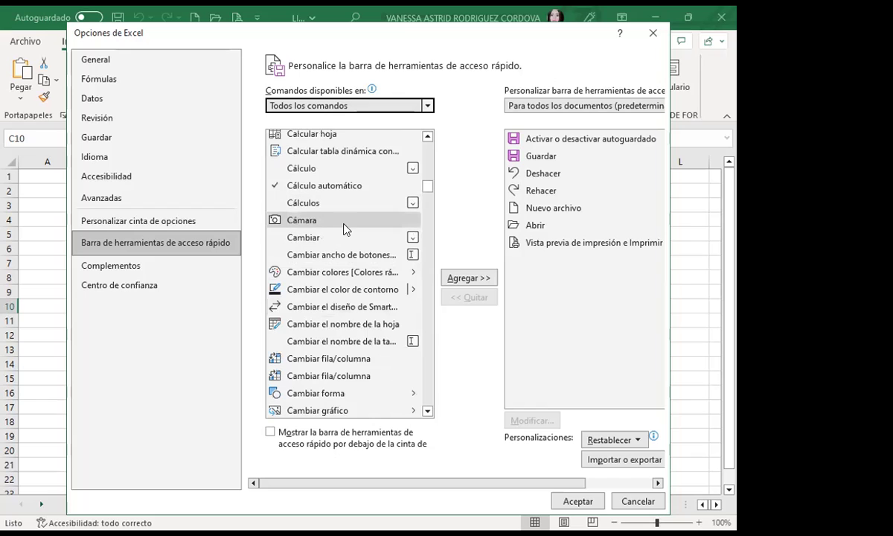
scroll(343, 230, "up", 2)
scroll(344, 229, "up", 2)
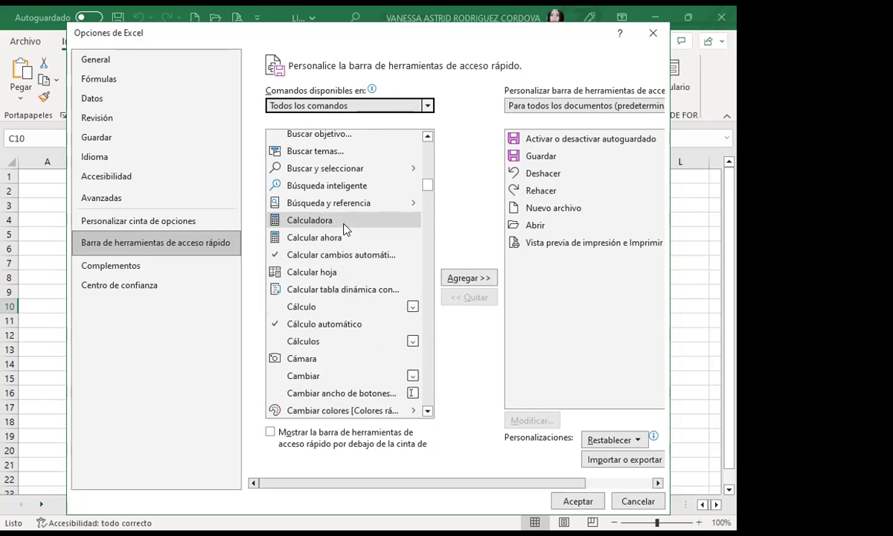
scroll(350, 290, "down", 2)
scroll(357, 309, "down", 1)
scroll(358, 313, "down", 2)
scroll(359, 313, "down", 1)
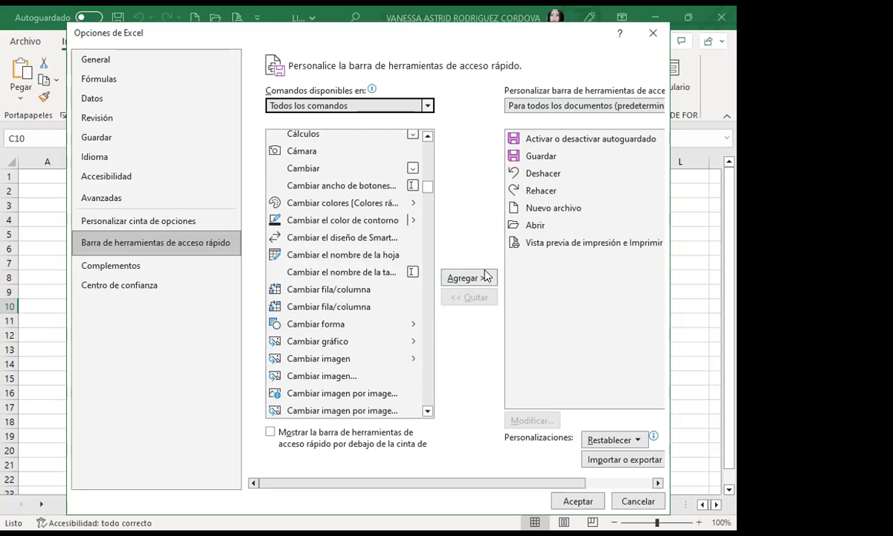
- Add a separator after the print preview command, then remove it again
left_click(549, 244)
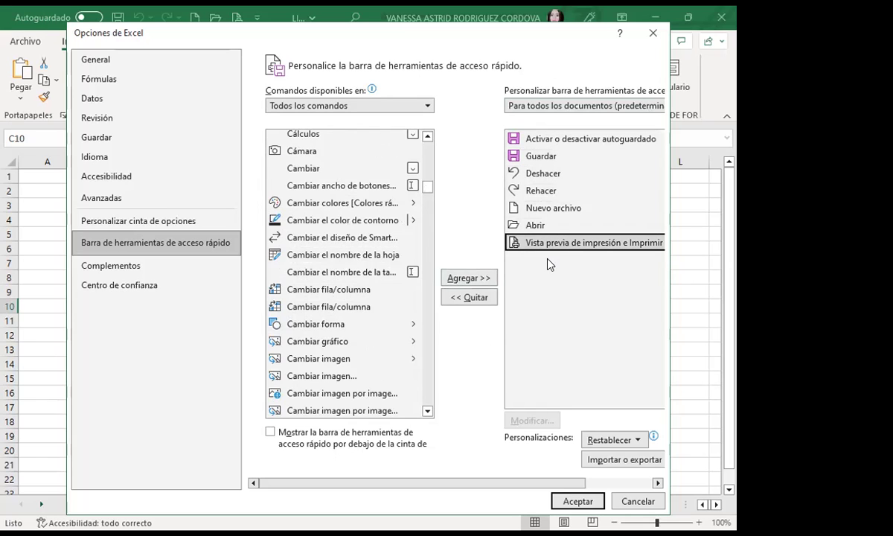
left_click(459, 277)
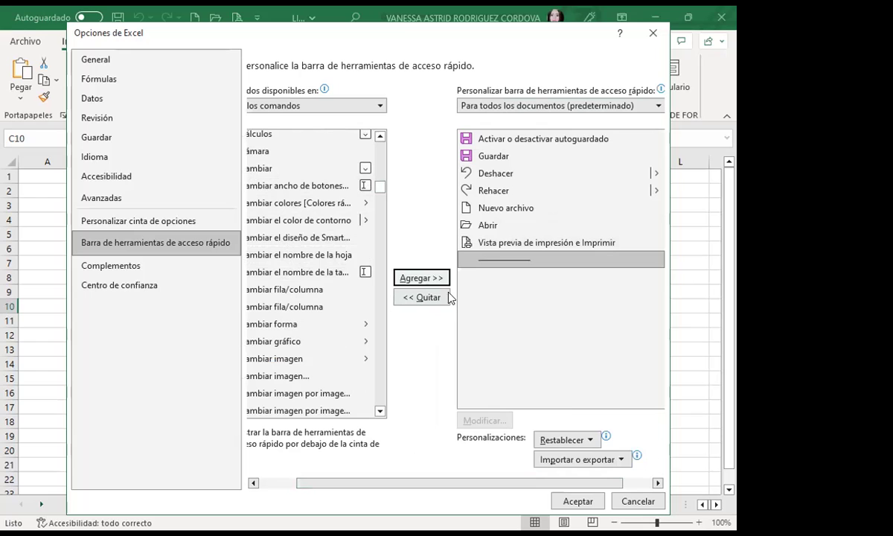
left_click(412, 298)
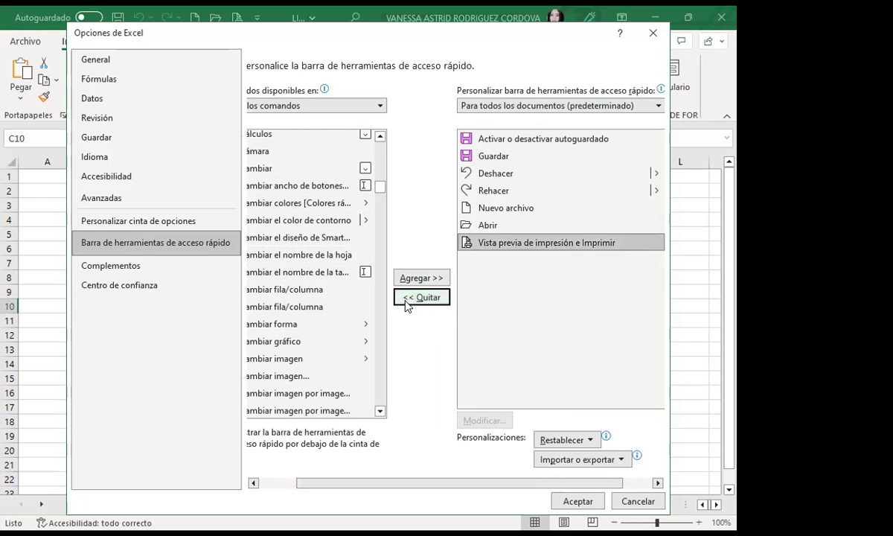
- Scroll the all-commands list and select Captura
scroll(298, 450, "up", 1)
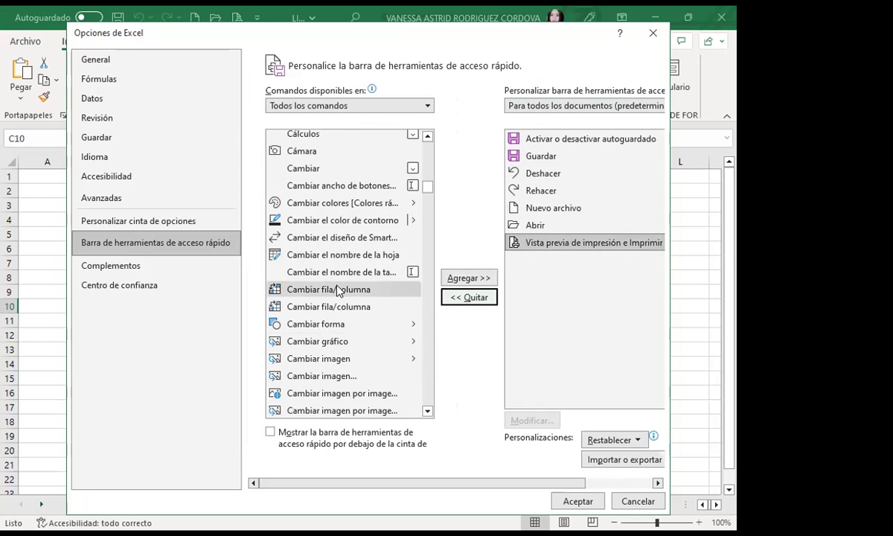
scroll(328, 312, "down", 1)
scroll(330, 340, "down", 2)
scroll(329, 341, "down", 2)
scroll(330, 341, "down", 1)
scroll(329, 341, "down", 2)
scroll(329, 343, "down", 2)
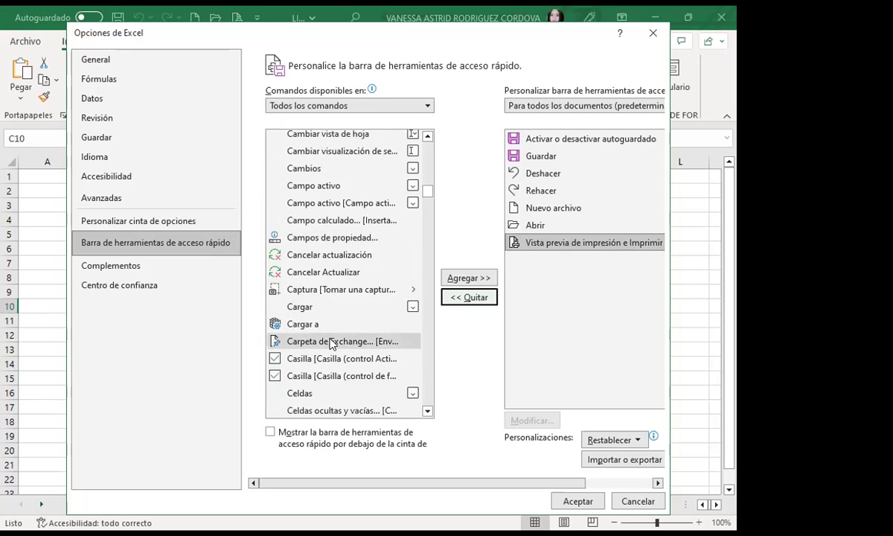
left_click(294, 287)
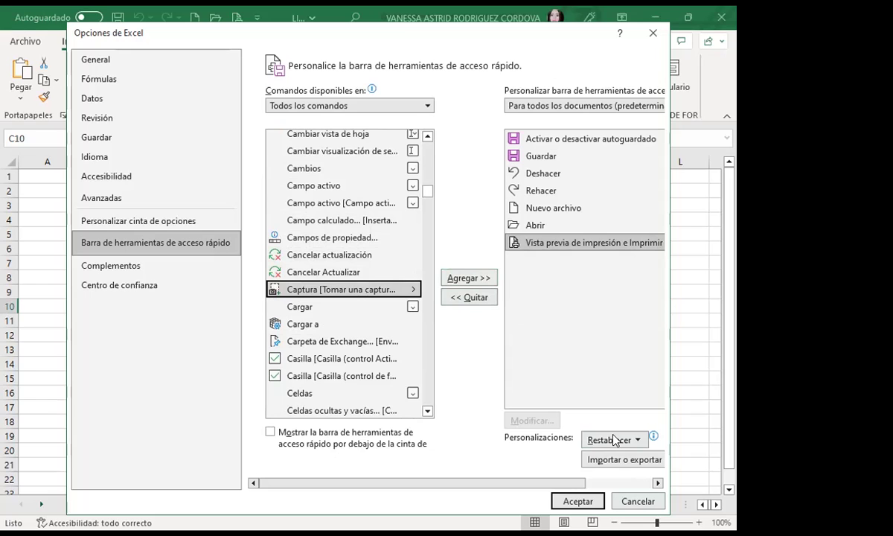
- Close Excel Options and look through the Diseño de página, Fórmulas, Datos and Revisar tabs
key("Return")
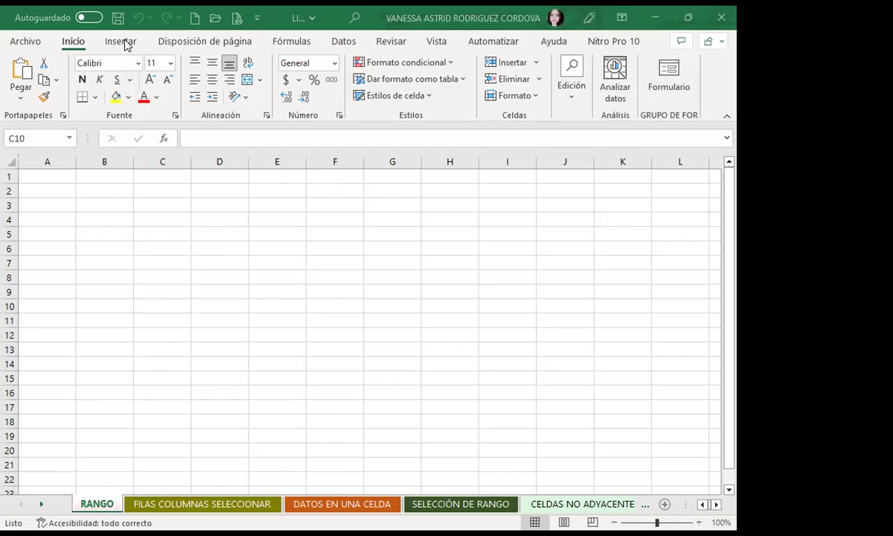
left_click(205, 40)
left_click(291, 40)
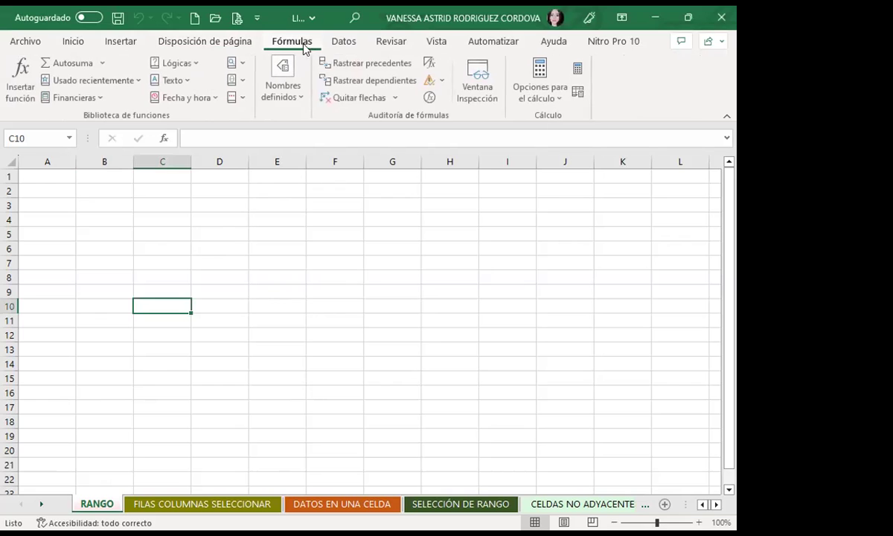
left_click(339, 42)
left_click(391, 42)
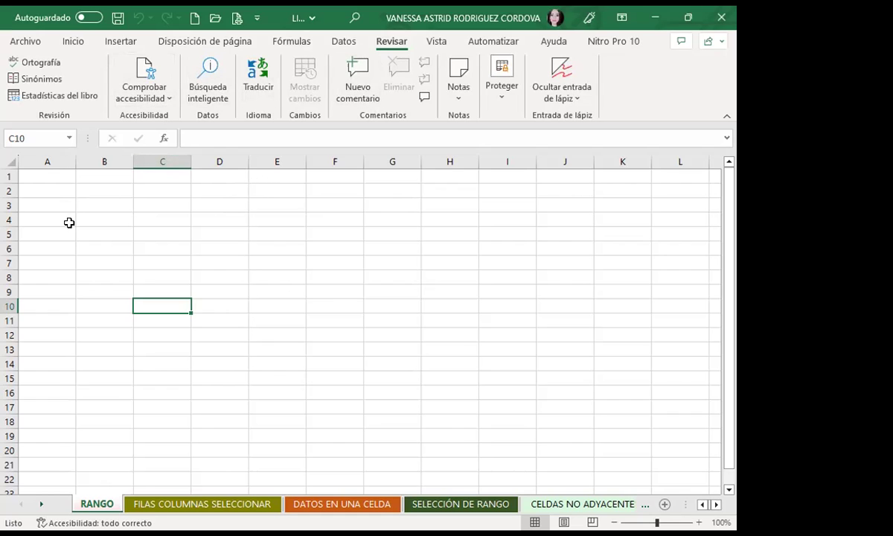
- Show the Insertar tab's Complementos and Ilustraciones groups
left_click(115, 40)
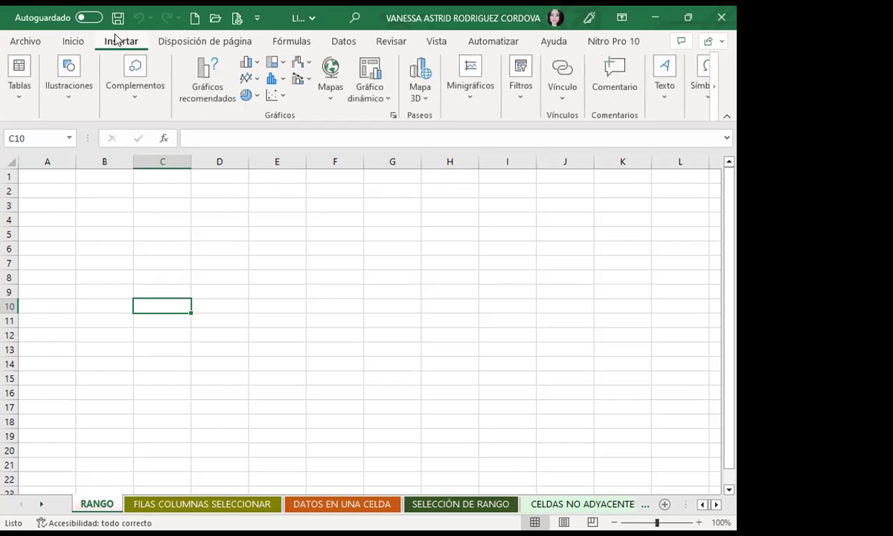
left_click(140, 102)
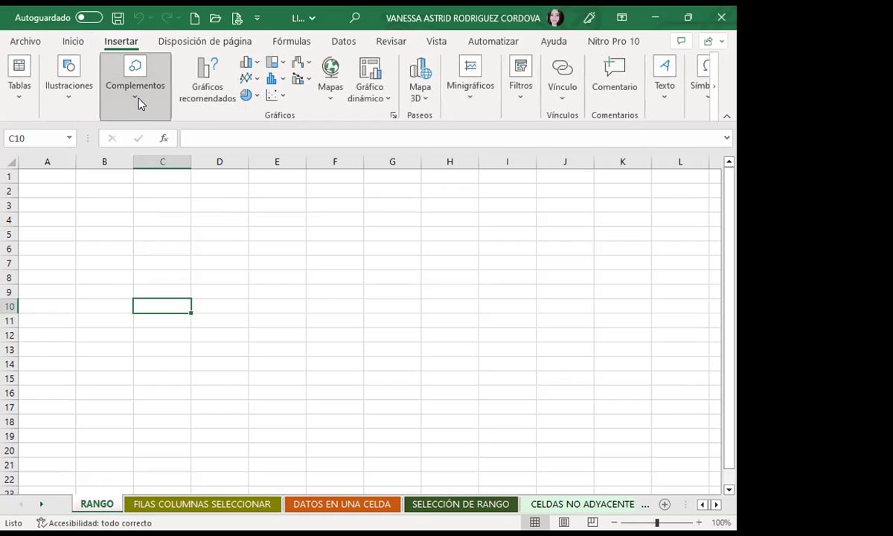
left_click(74, 99)
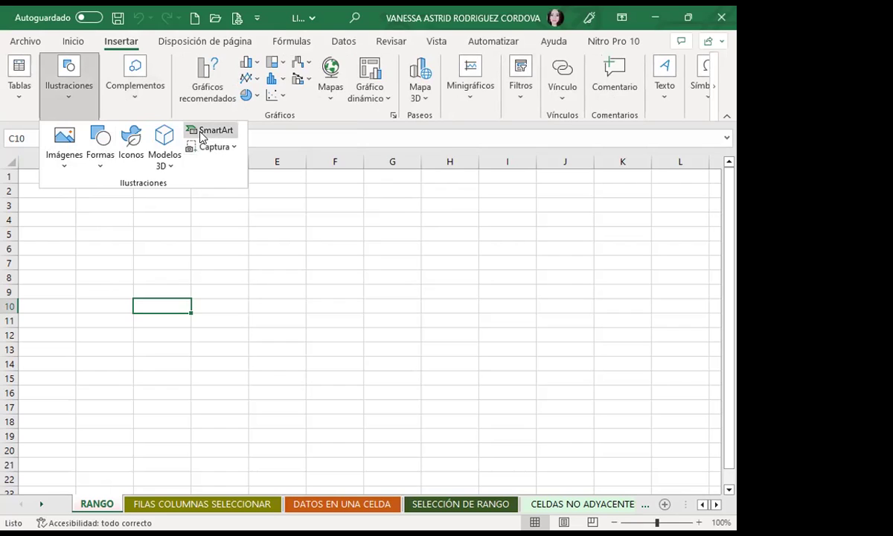
- Add Captura from Ilustraciones to the Quick Access Toolbar and check the » overflow list
right_click(199, 148)
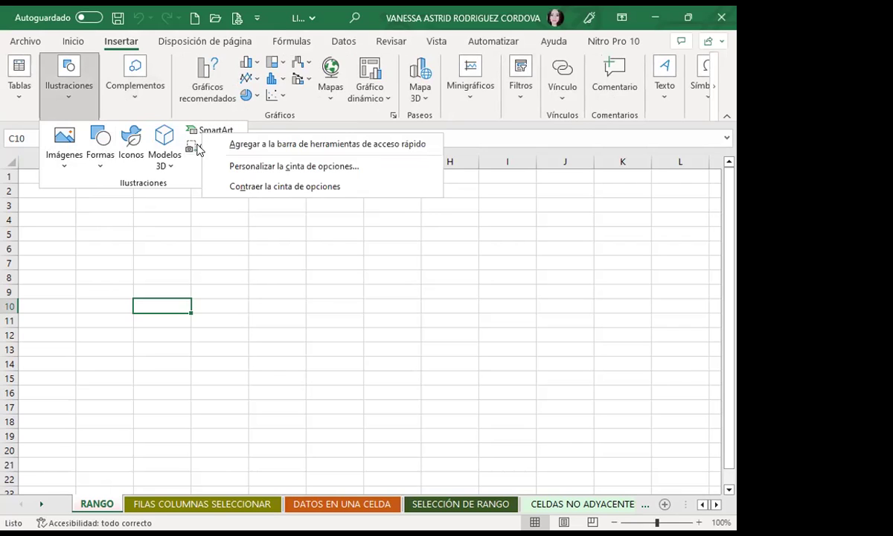
right_click(195, 158)
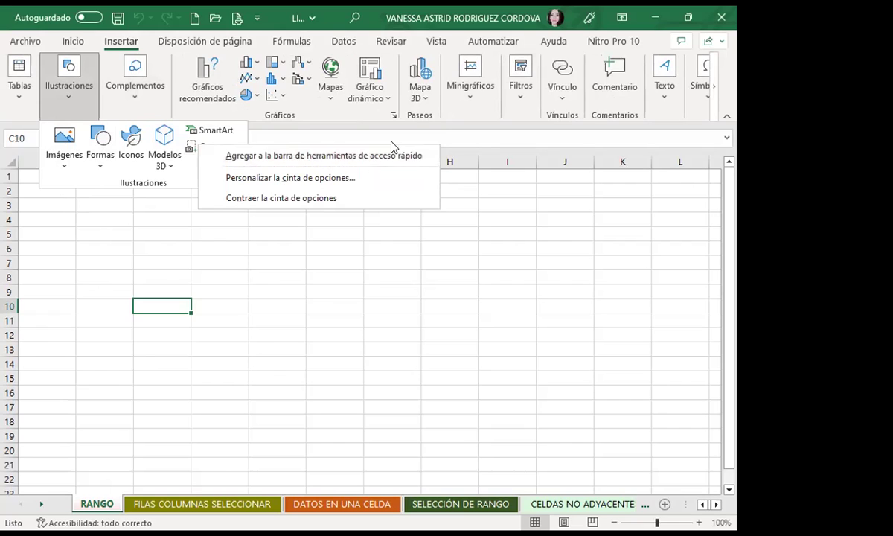
left_click(370, 156)
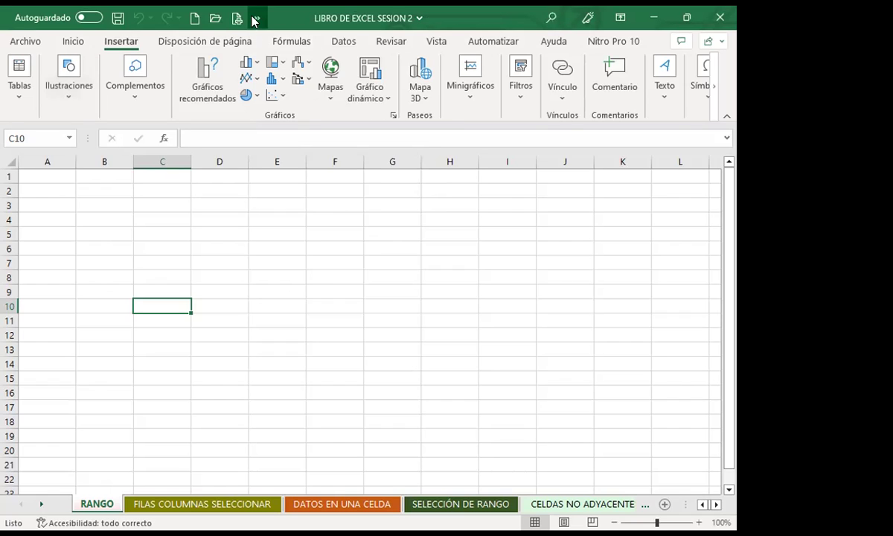
left_click(257, 17)
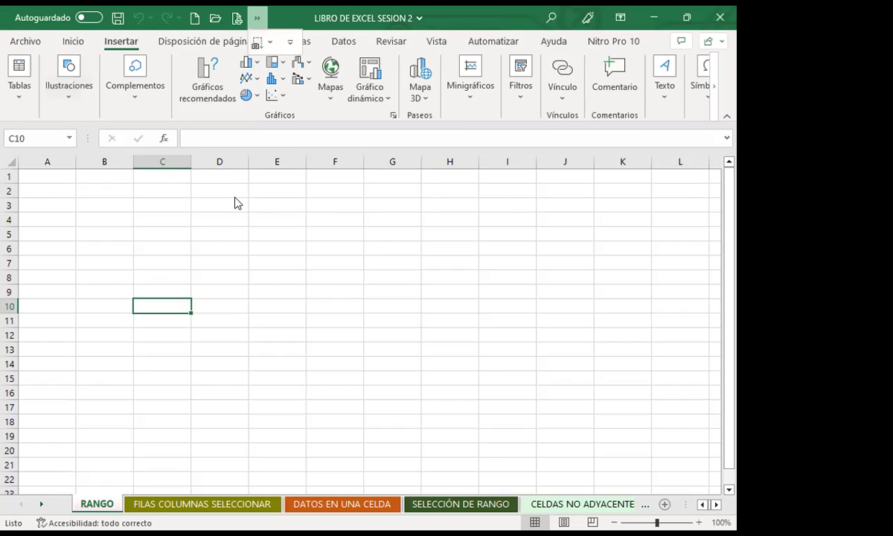
left_click(140, 165)
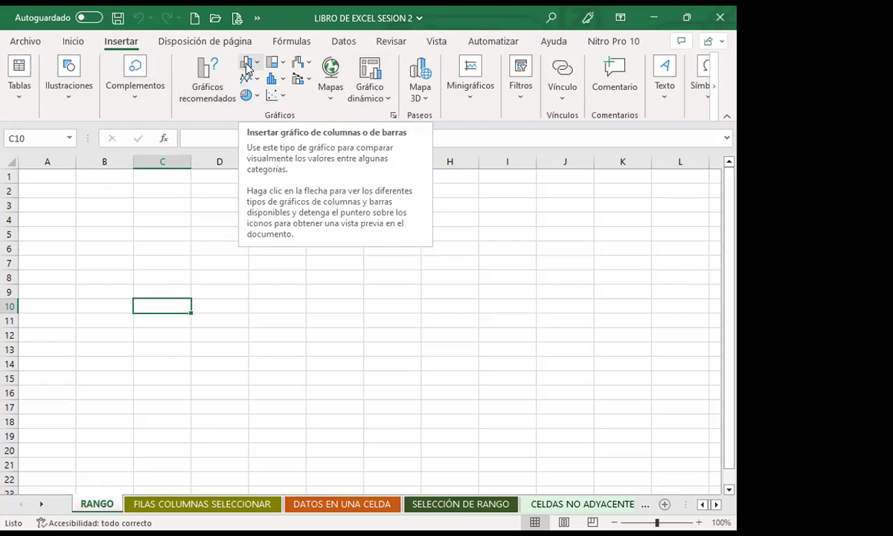
- Add the Insertar gráfico de columnas o barras button to the toolbar and check the overflow
right_click(247, 65)
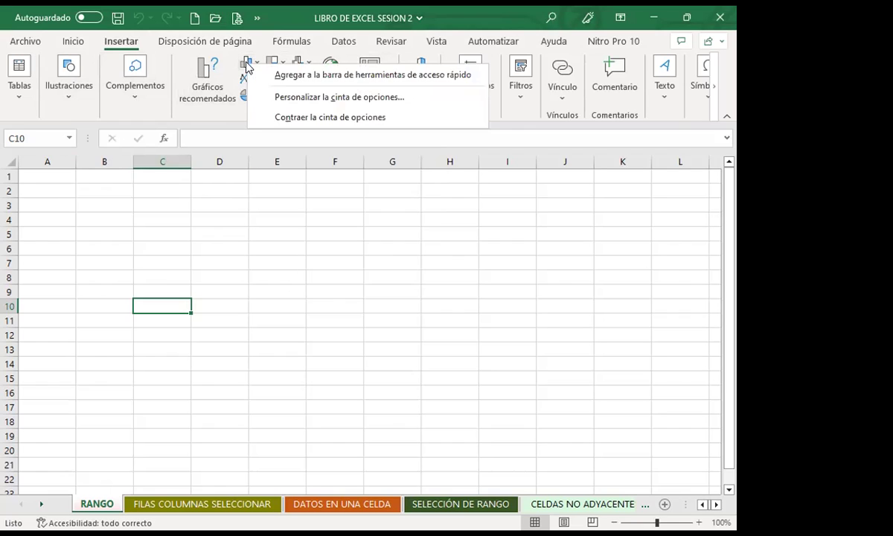
left_click(301, 75)
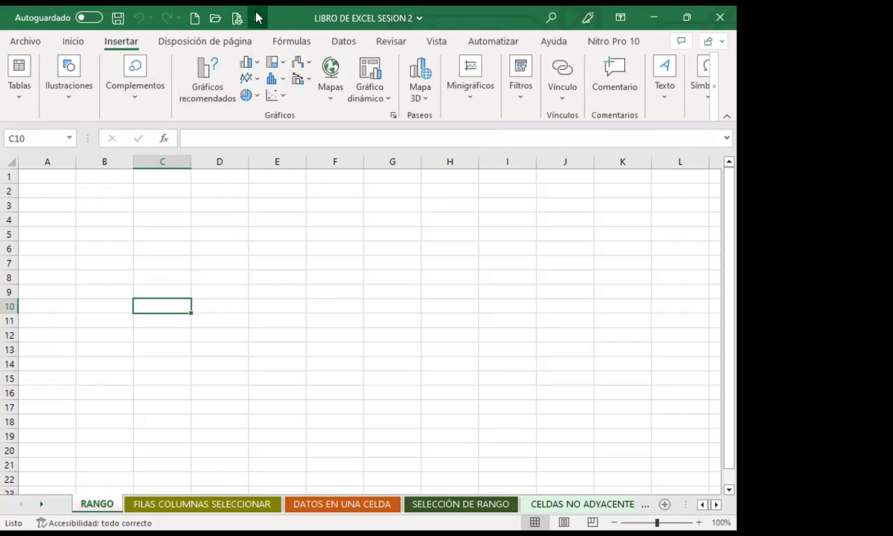
left_click(257, 17)
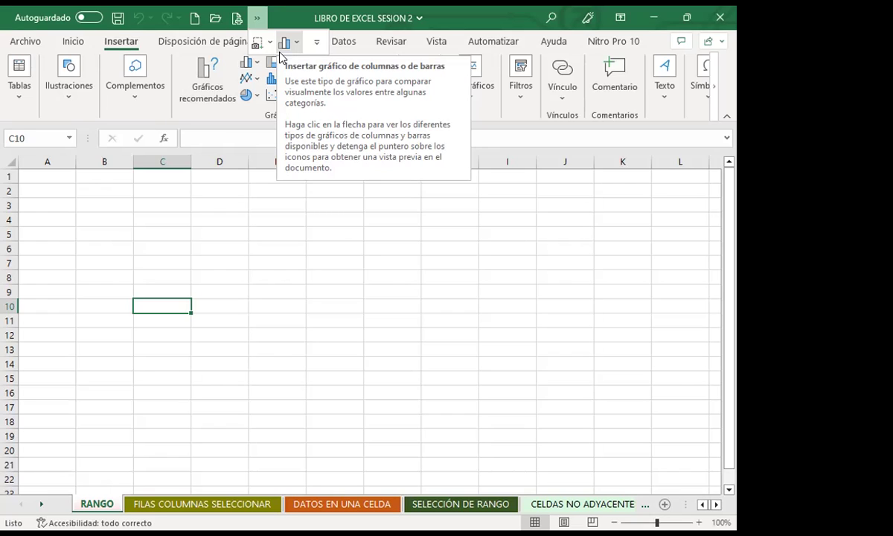
left_click(230, 322)
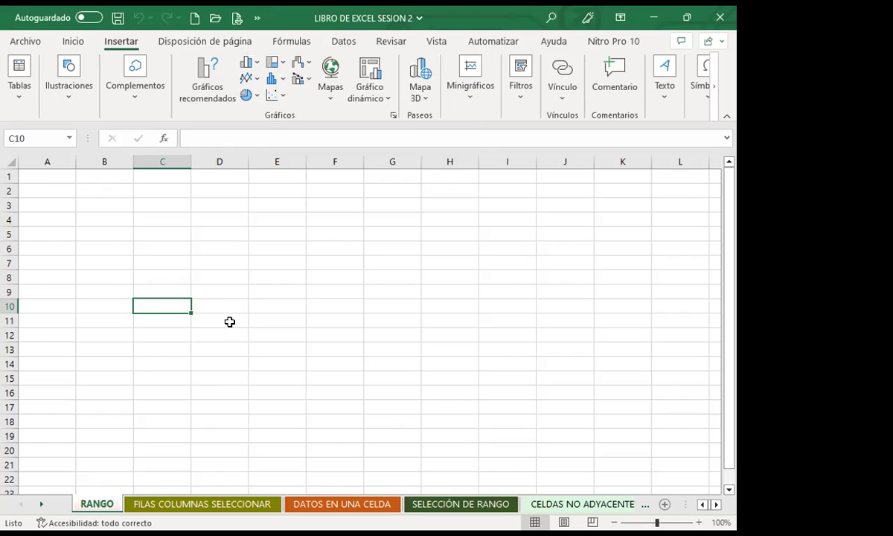
- Add Grabar macro from the Vista tab's Macros menu to the quick access toolbar
left_click(440, 41)
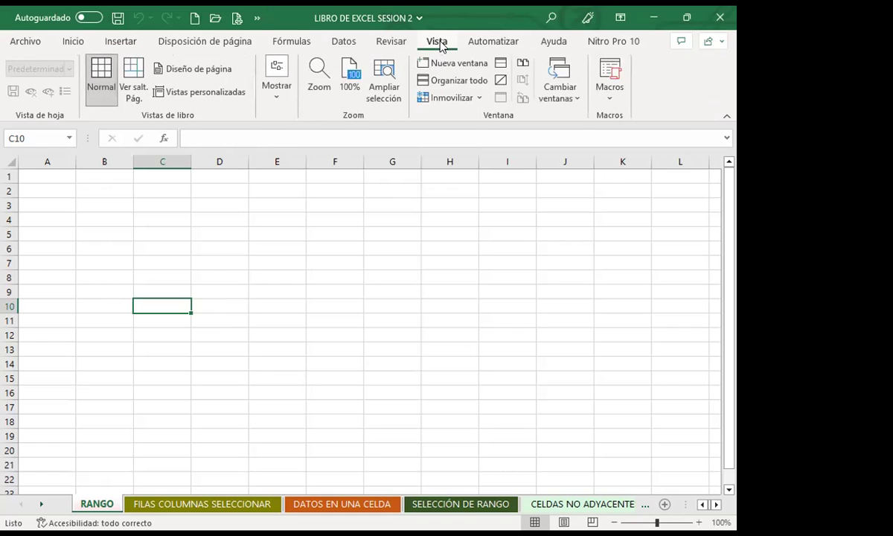
left_click(613, 97)
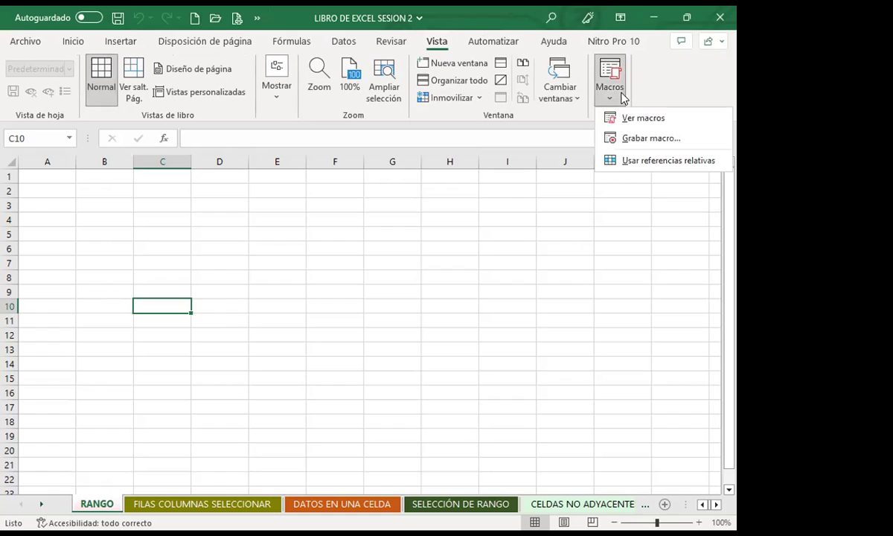
right_click(639, 141)
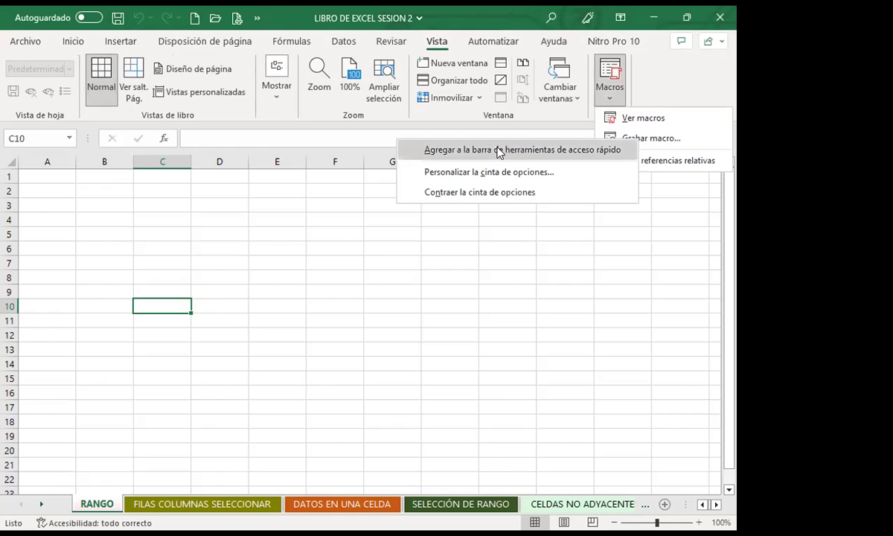
left_click(257, 17)
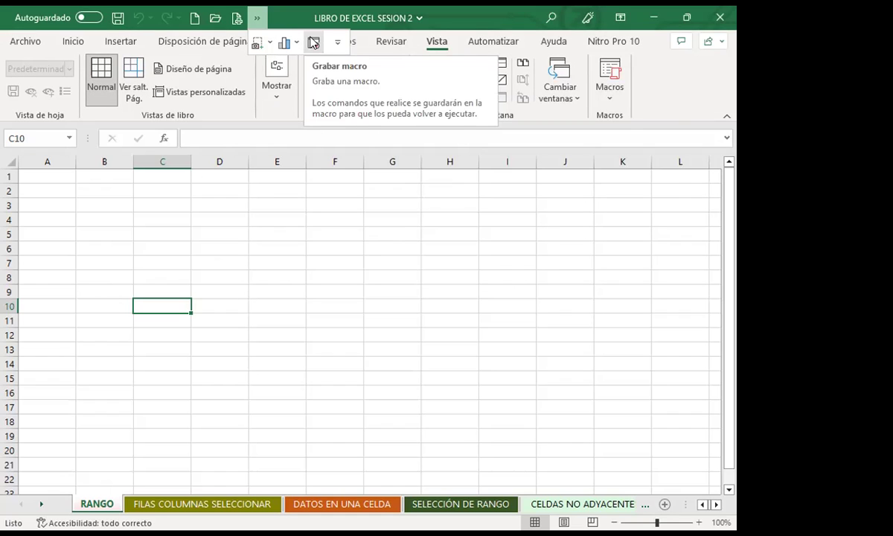
right_click(312, 42)
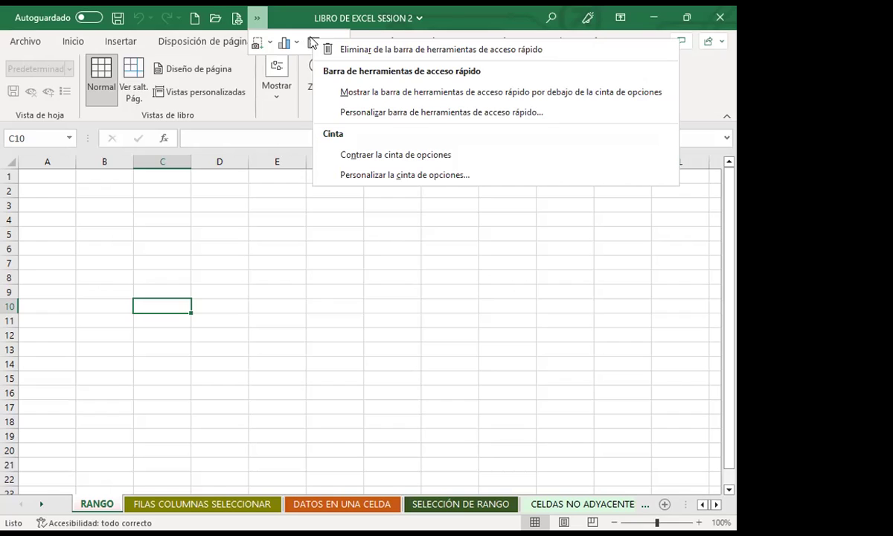
left_click(351, 51)
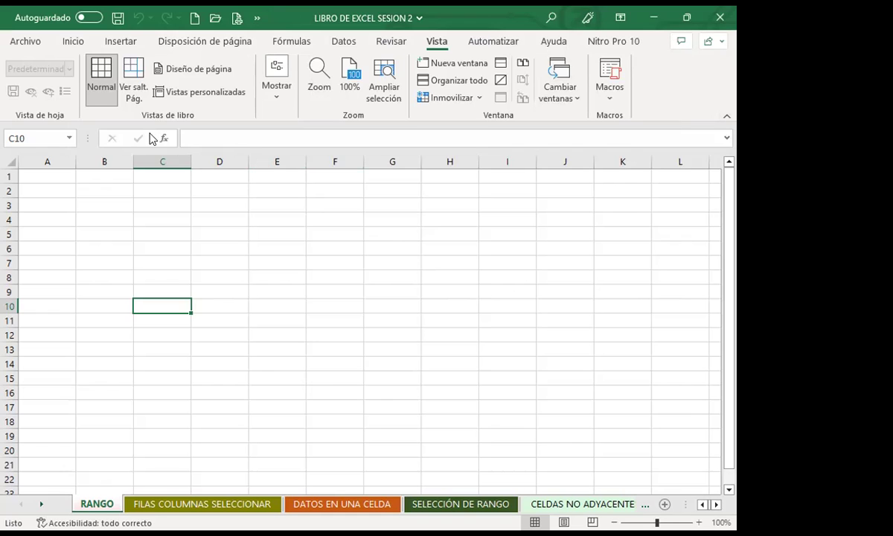
- Switch the ribbon to the Inicio tab
left_click(69, 40)
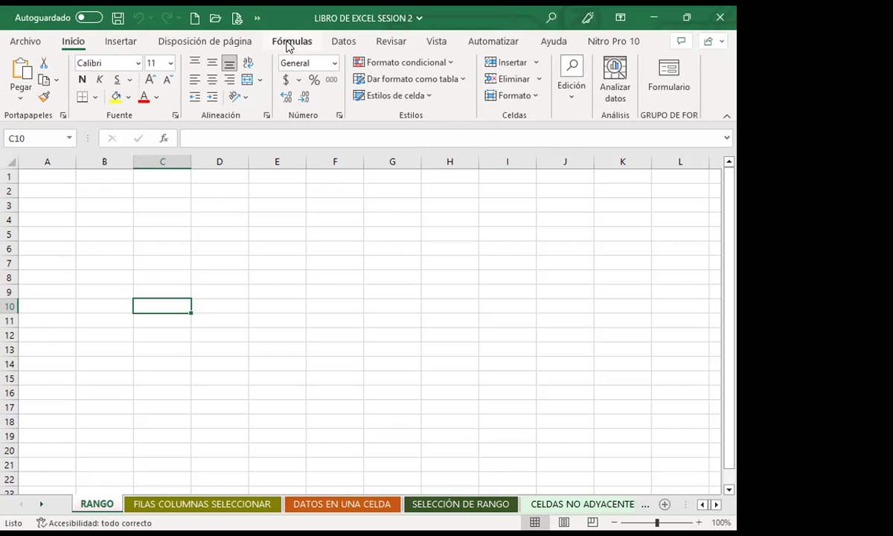
- Collapse the ribbon to tab names from the Insertar tab, then temporarily view Inicio
left_click(123, 44)
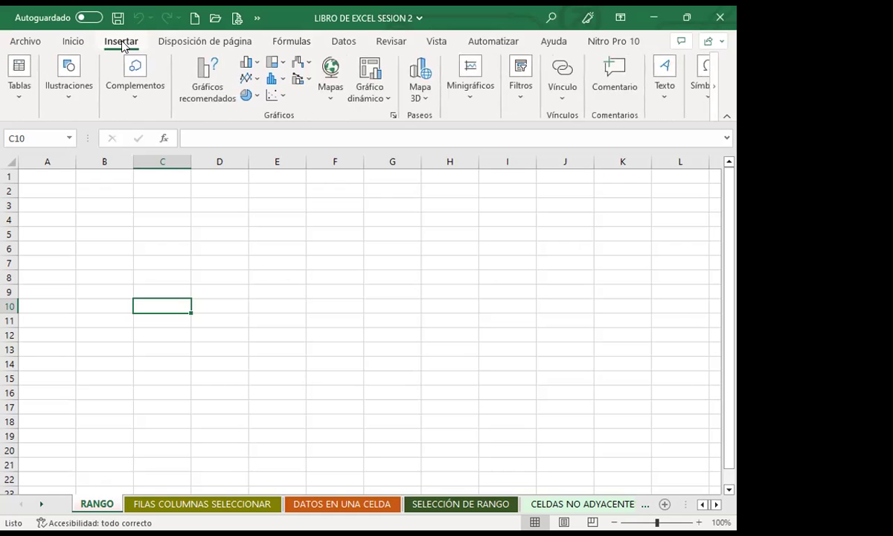
double_click(123, 44)
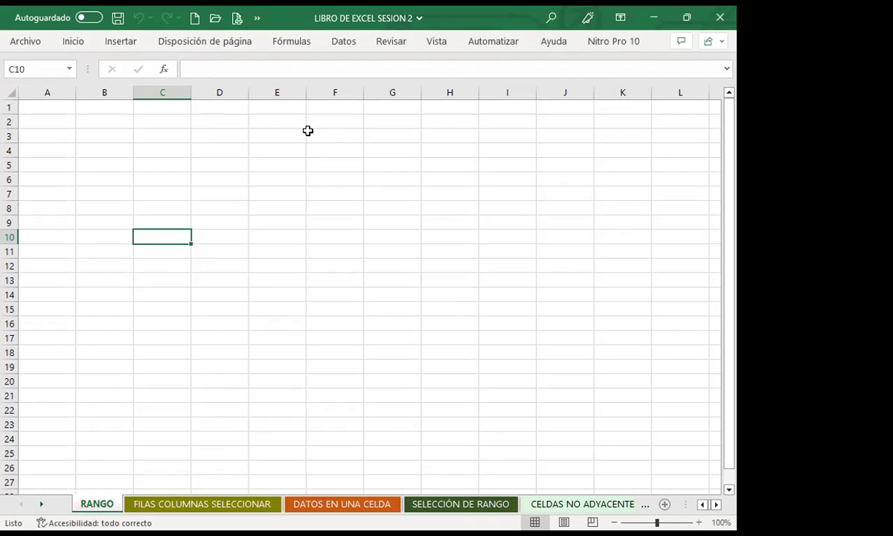
left_click(72, 43)
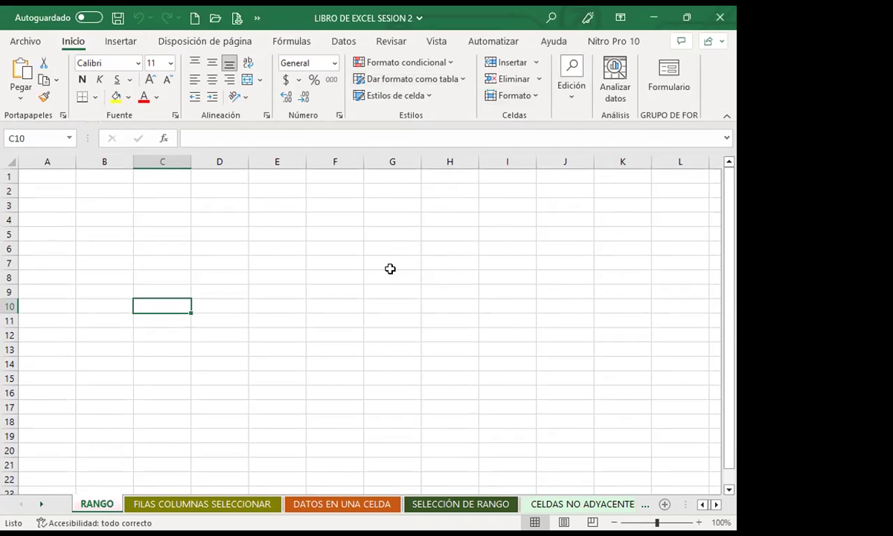
- Toggle the ribbon between collapsed and expanded several times with Ctrl+F1
key("ctrl+F1")
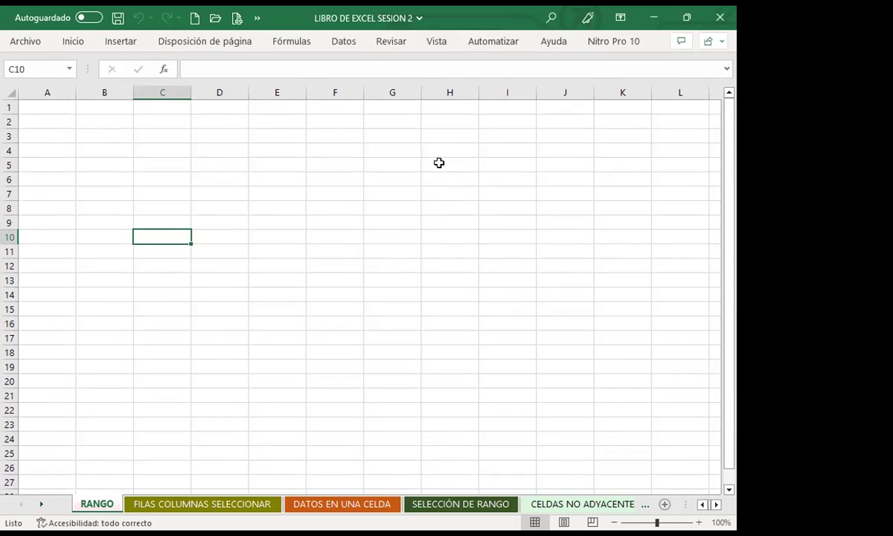
key("ctrl+F1")
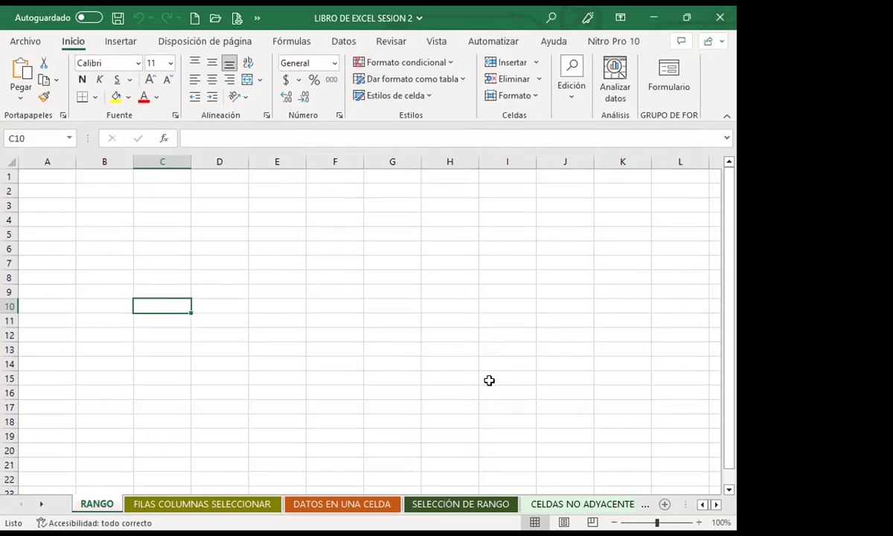
key("ctrl+F1")
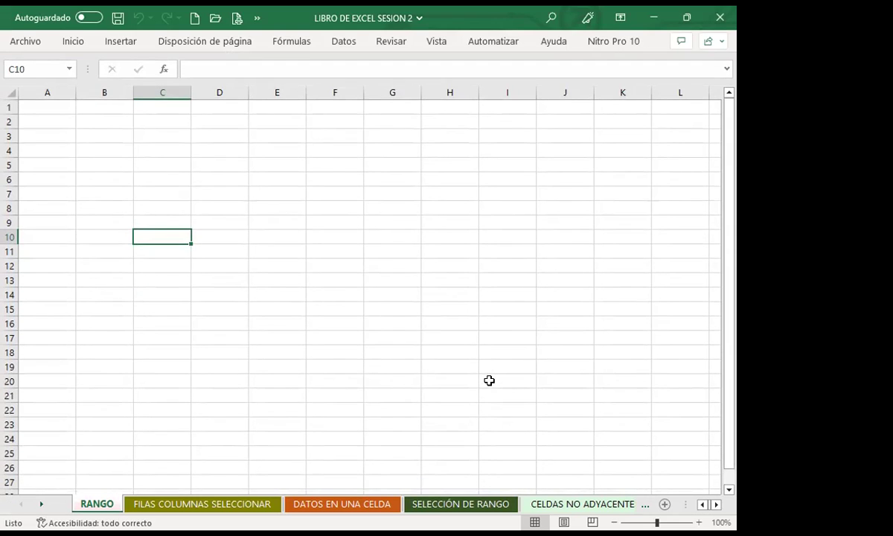
key("ctrl+F1")
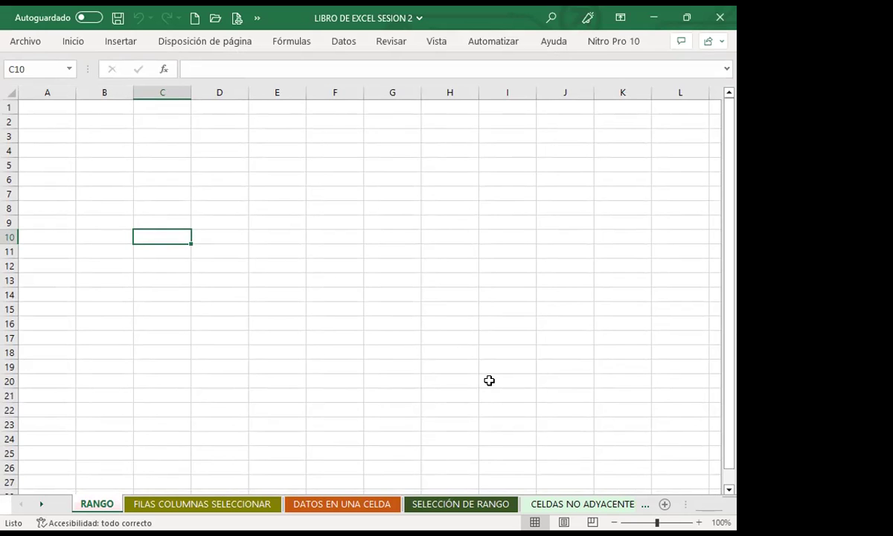
key("ctrl+F1")
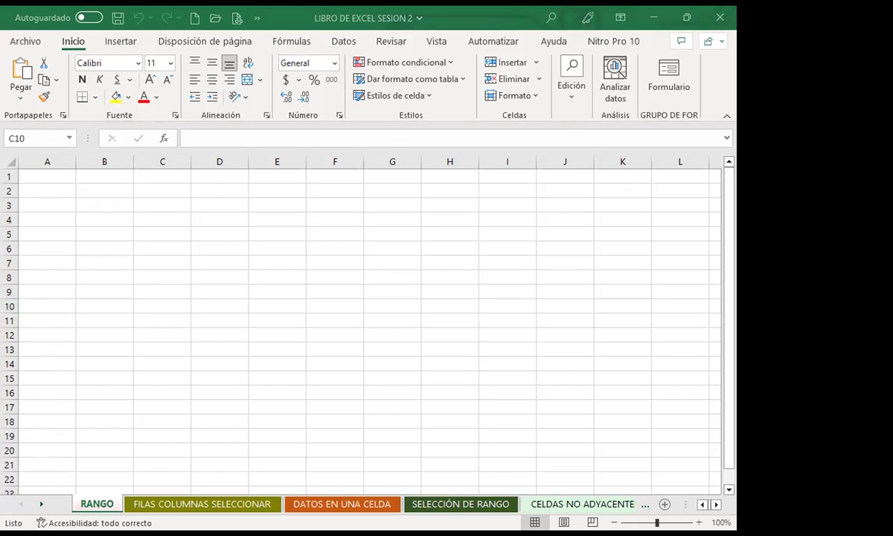
- Set ribbon display to Mostrar pestañas, re-expand with Ctrl+F1, then collapse it from Insertar
left_click(621, 17)
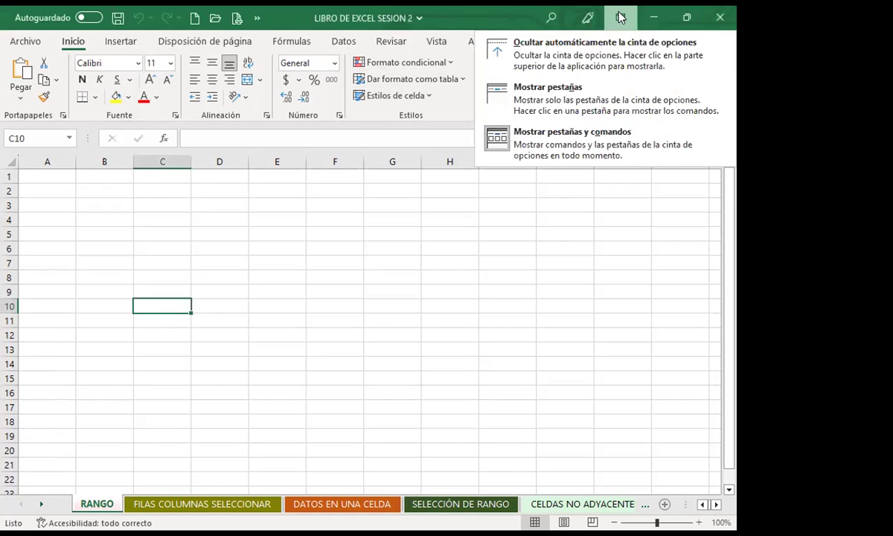
left_click(540, 92)
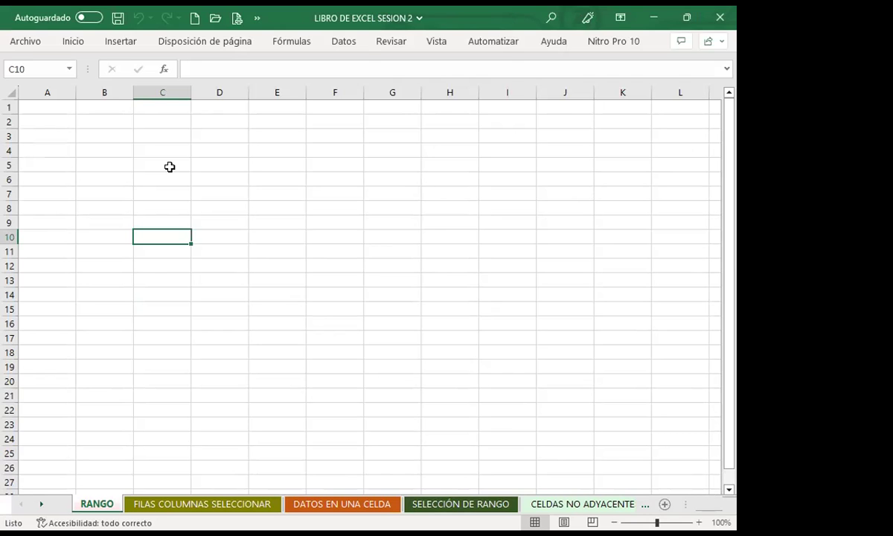
key("ctrl+F1")
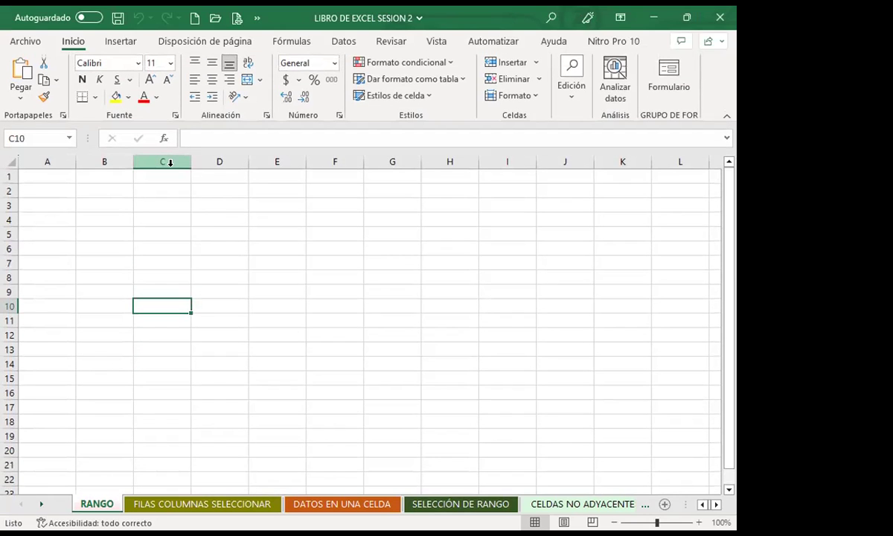
left_click(125, 41)
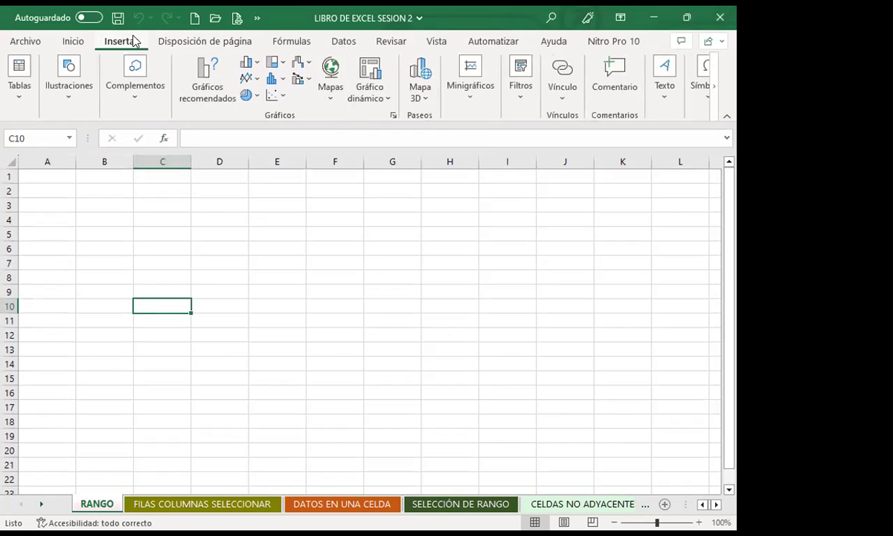
double_click(133, 42)
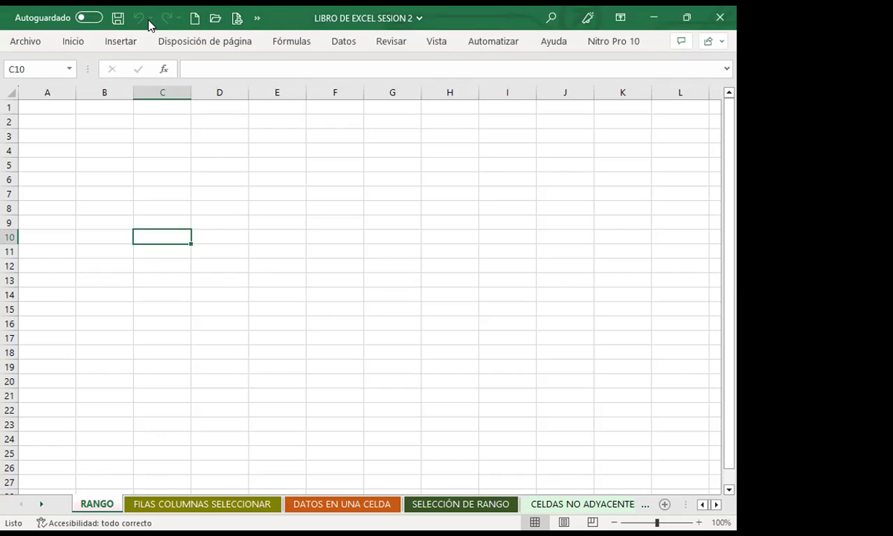
- Set the ribbon to Ocultar automáticamente la cinta de opciones and reveal it from the top bar
left_click(620, 18)
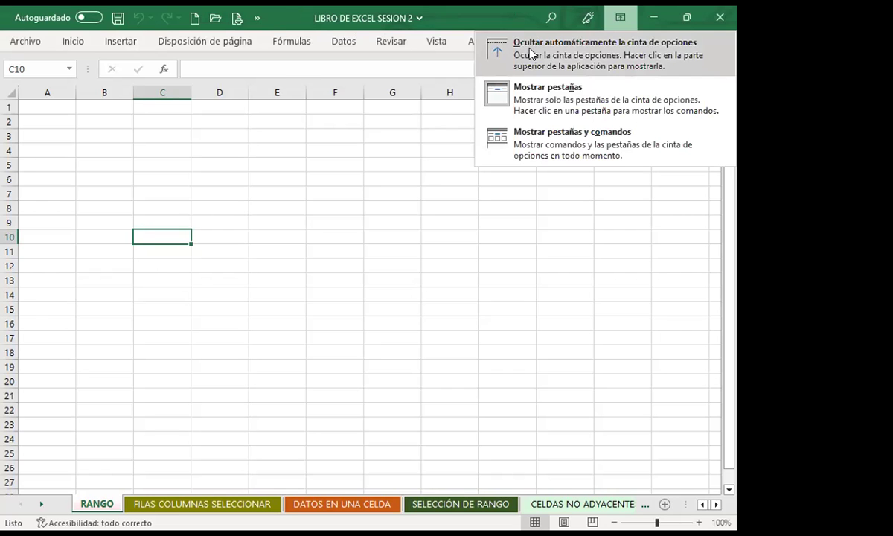
left_click(532, 49)
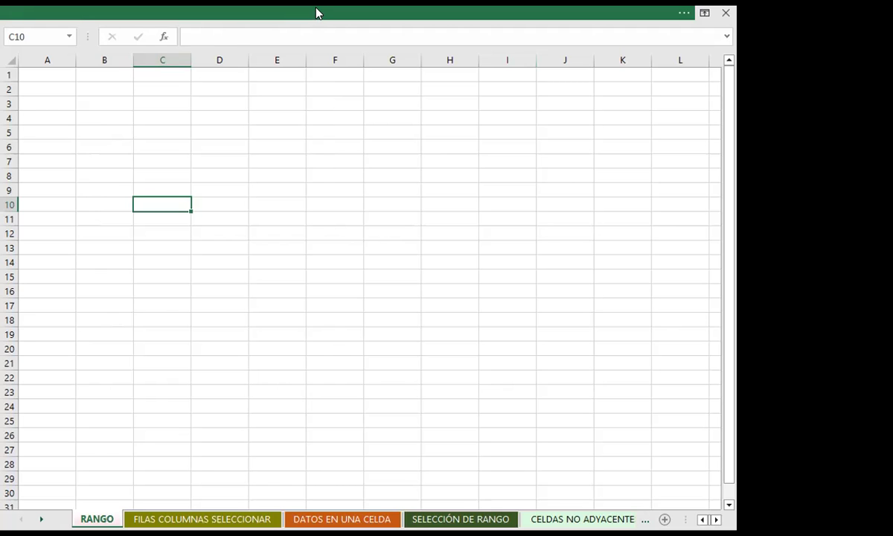
left_click(317, 13)
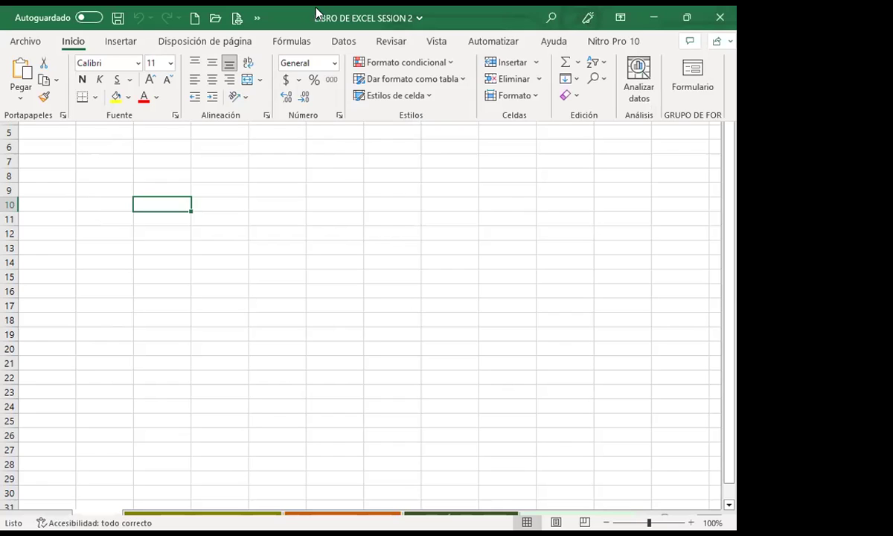
- Give cell C10 a yellow fill and let the auto-hidden ribbon drop down again
left_click(116, 97)
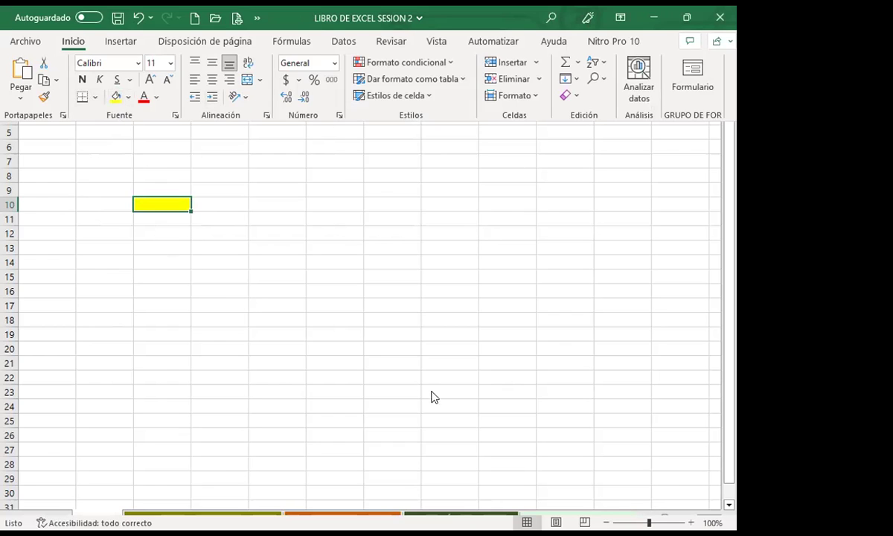
left_click(267, 227)
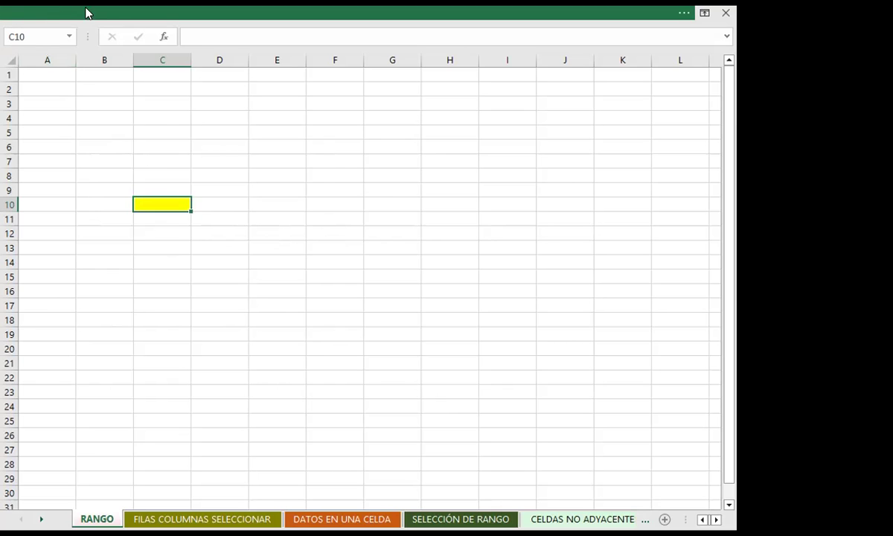
left_click(189, 11)
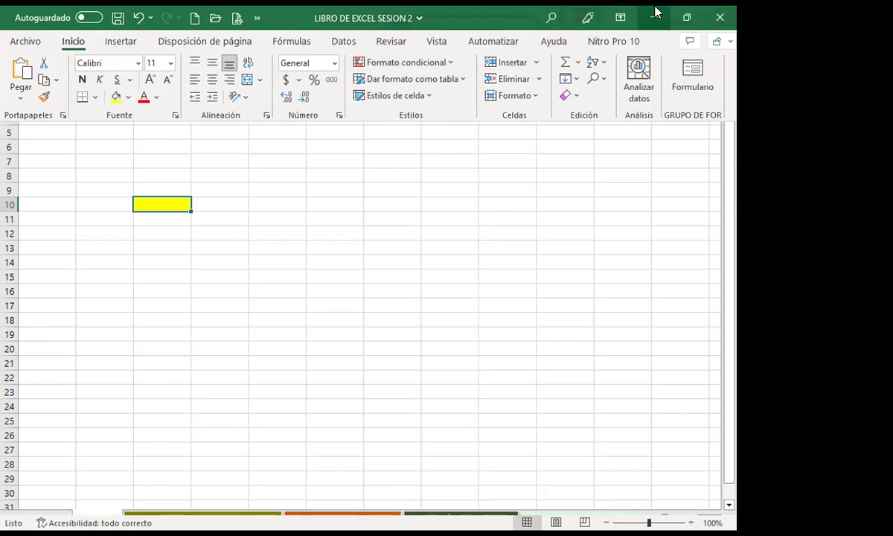
left_click(615, 19)
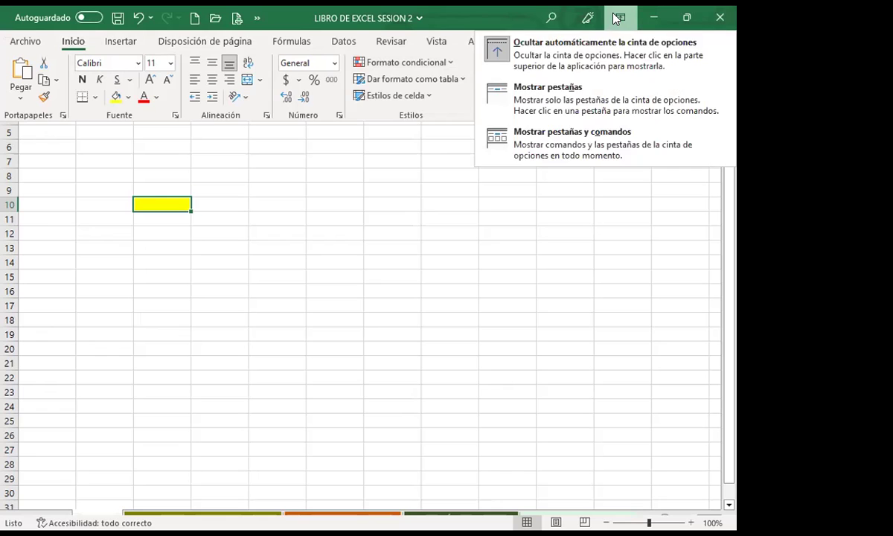
left_click(537, 145)
left_click(307, 249)
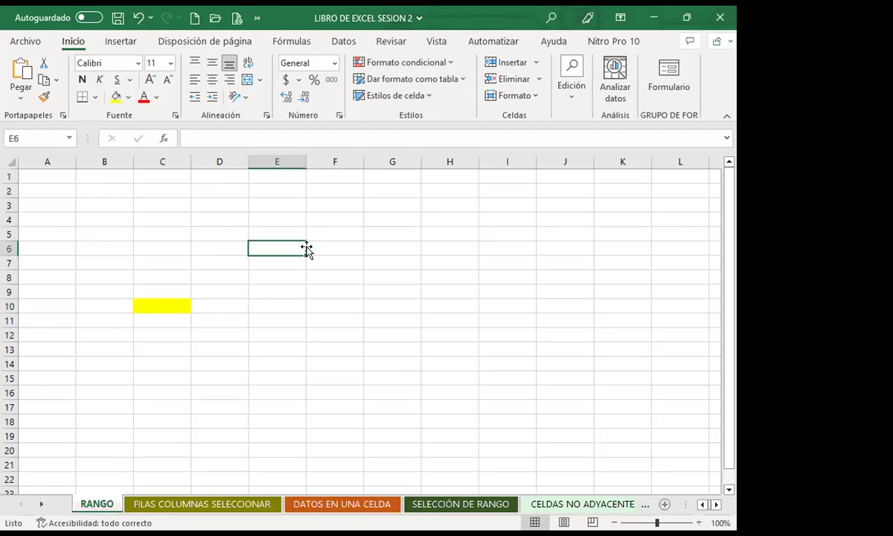
left_click(9, 306)
left_click(512, 79)
left_click(221, 315)
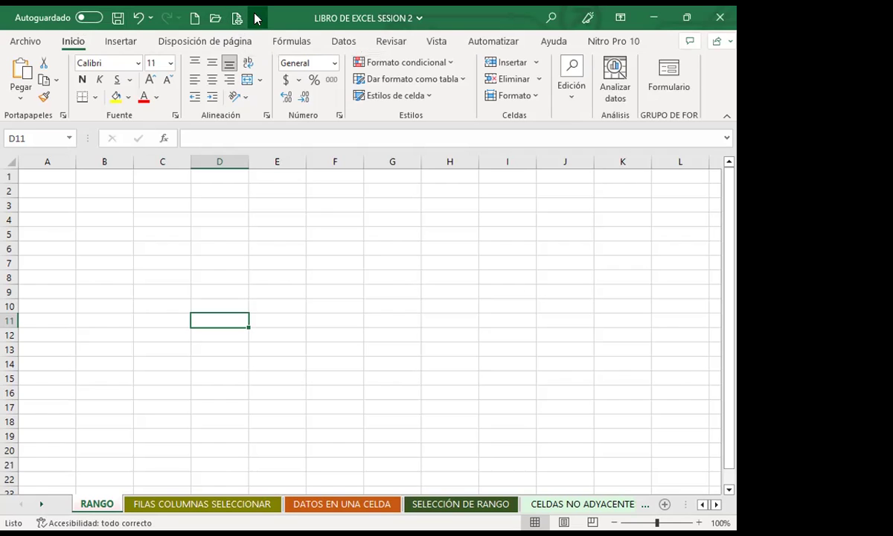
- Move the quick access toolbar to Mostrar debajo de la cinta de opciones
left_click(256, 18)
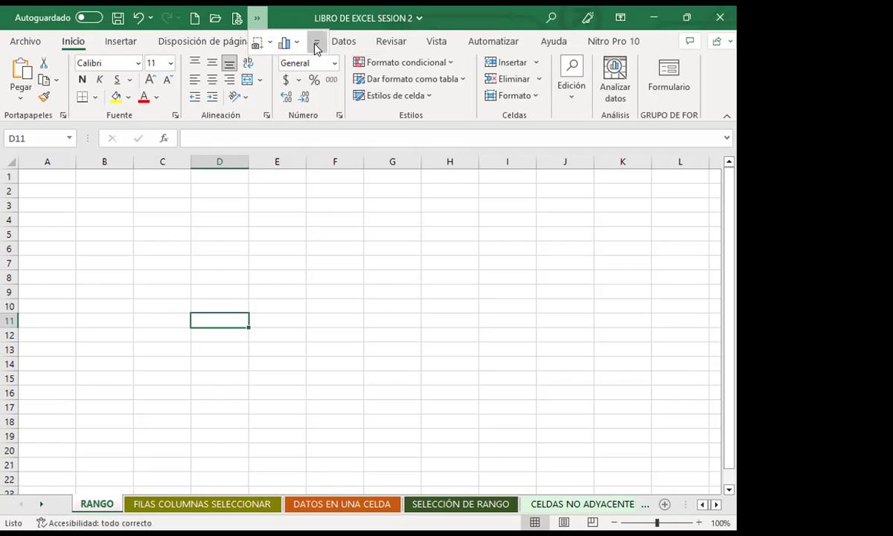
left_click(316, 45)
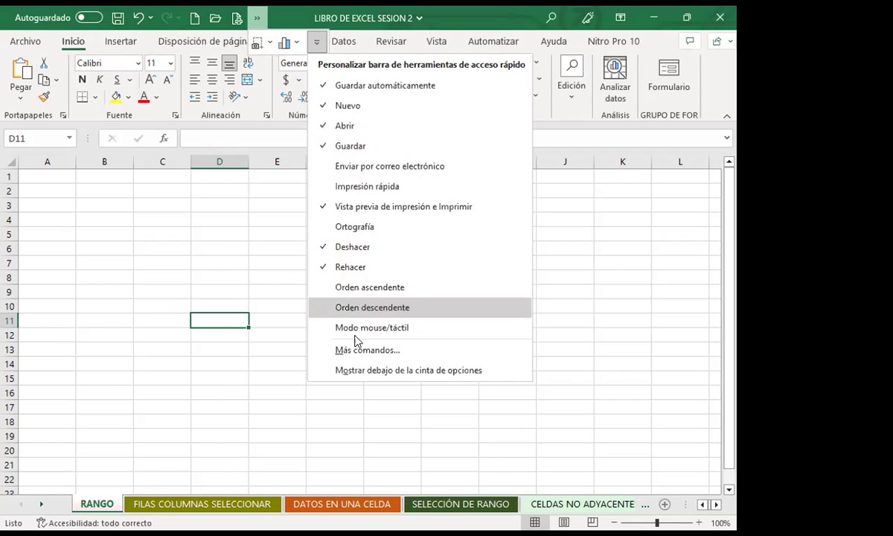
left_click(351, 372)
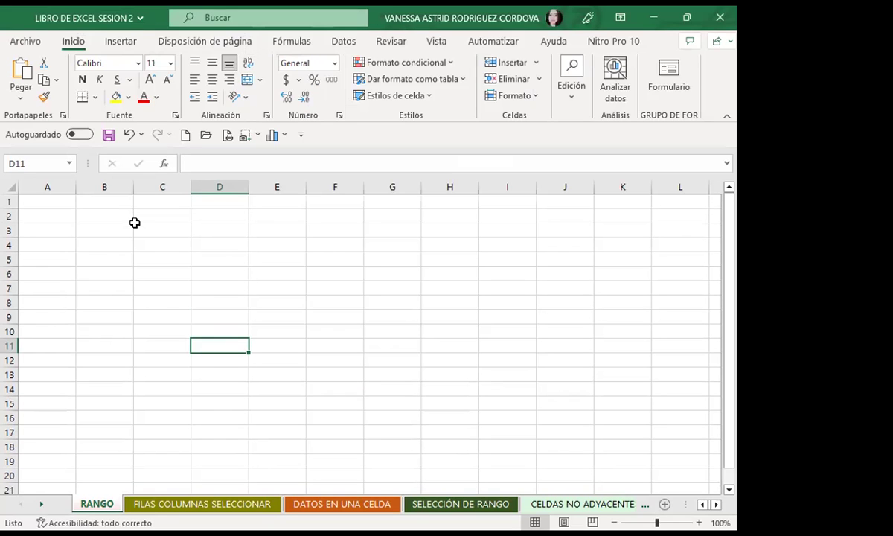
- Select cell D5 and collapse the ribbon to tab names via the Insertar tab
left_click(226, 255)
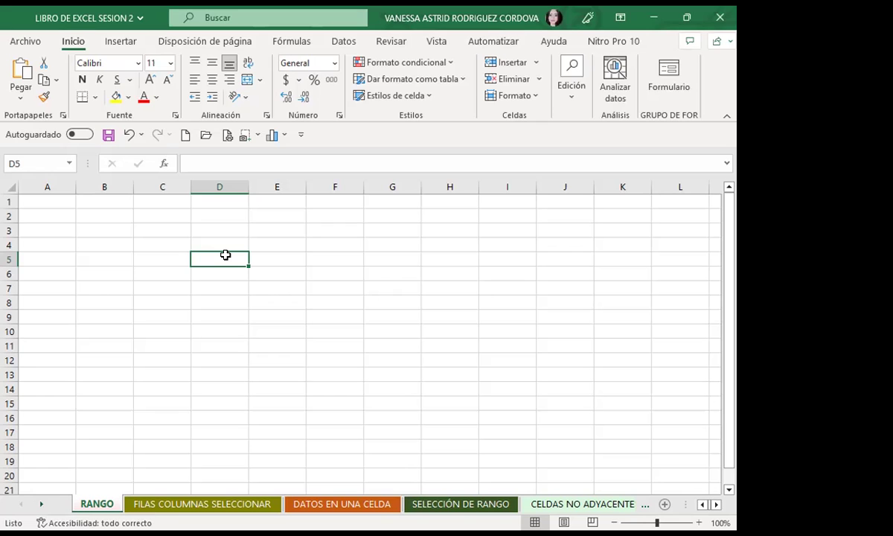
left_click(117, 40)
double_click(118, 41)
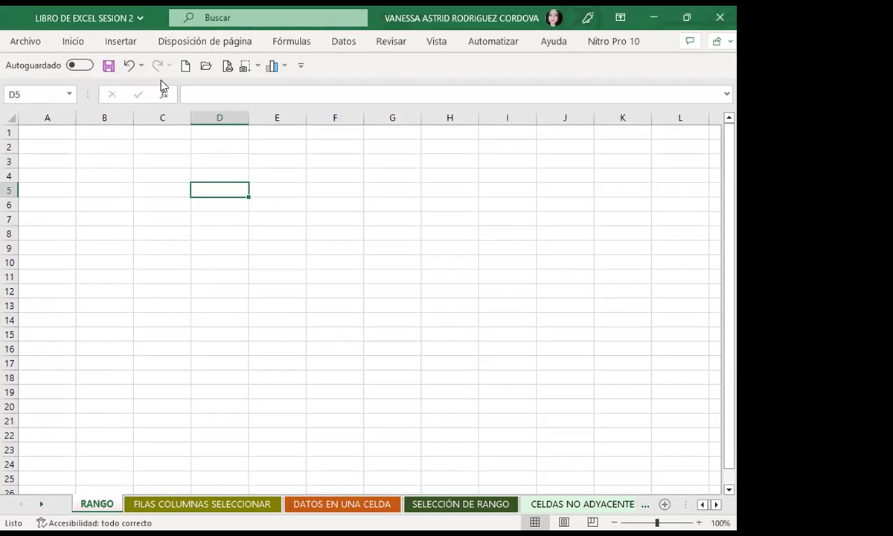
- Choose Ocultar automáticamente la cinta de opciones, select F11, and drop the ribbon down from the top strip
left_click(620, 17)
left_click(576, 54)
left_click(335, 216)
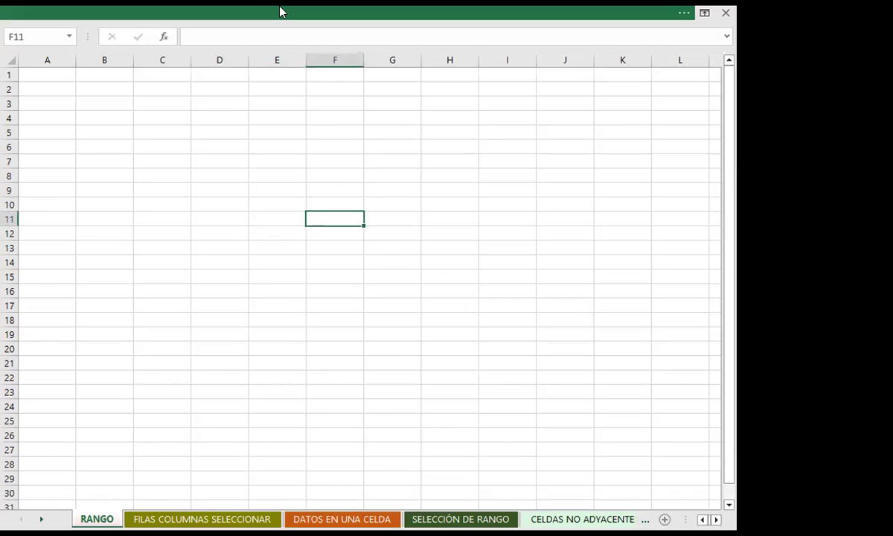
left_click(281, 10)
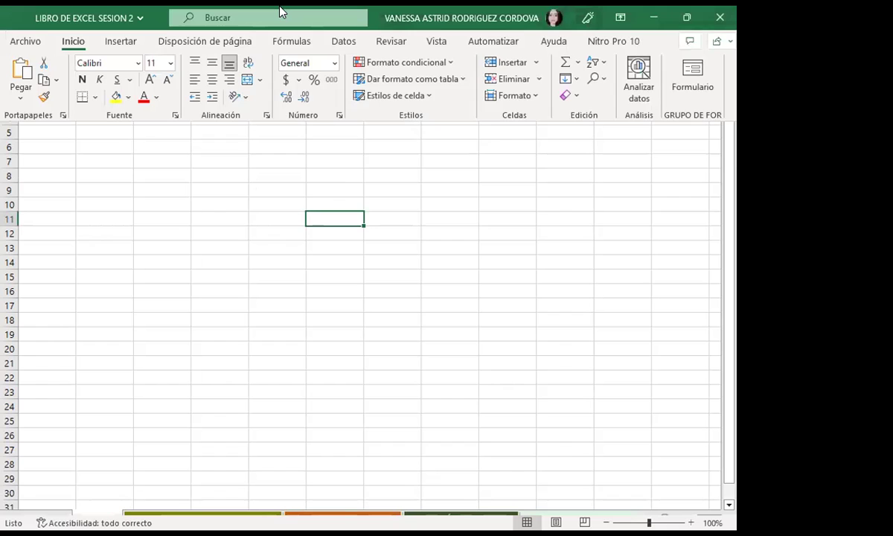
left_click(245, 228)
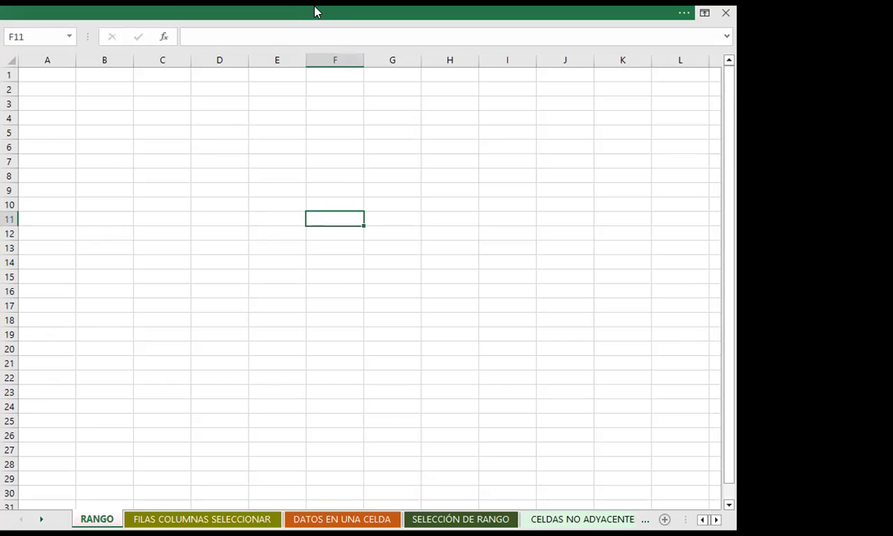
left_click(304, 11)
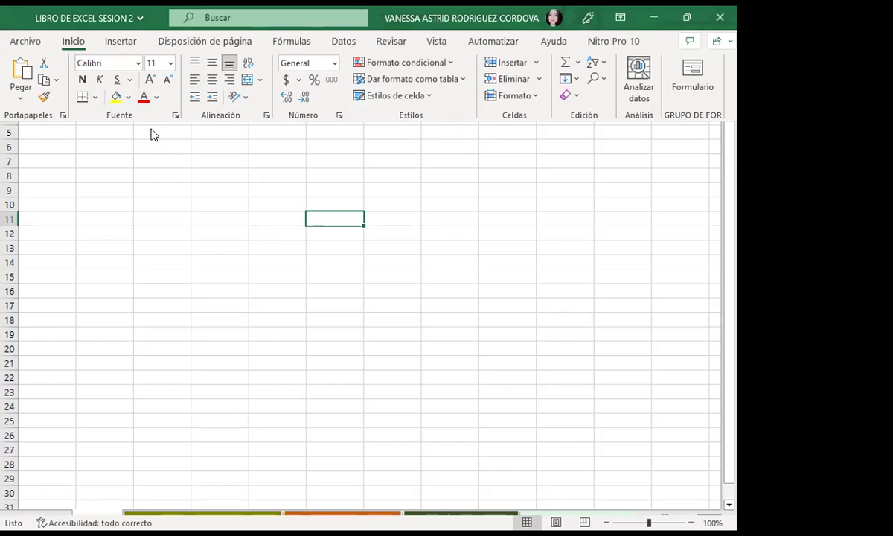
left_click(139, 18)
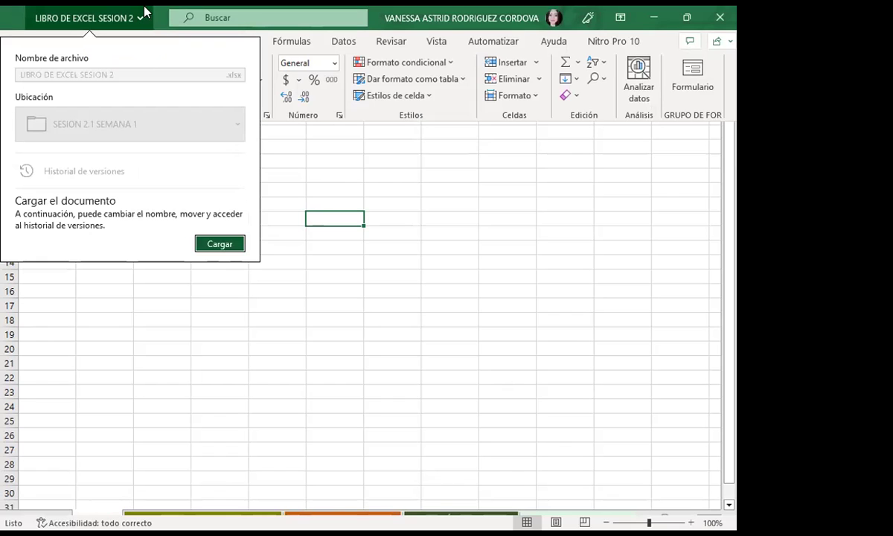
left_click(371, 22)
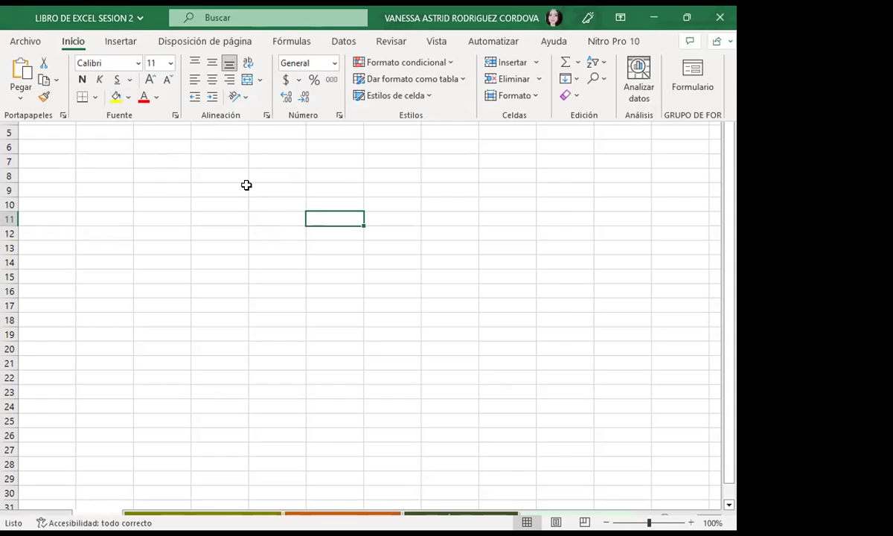
left_click(203, 33)
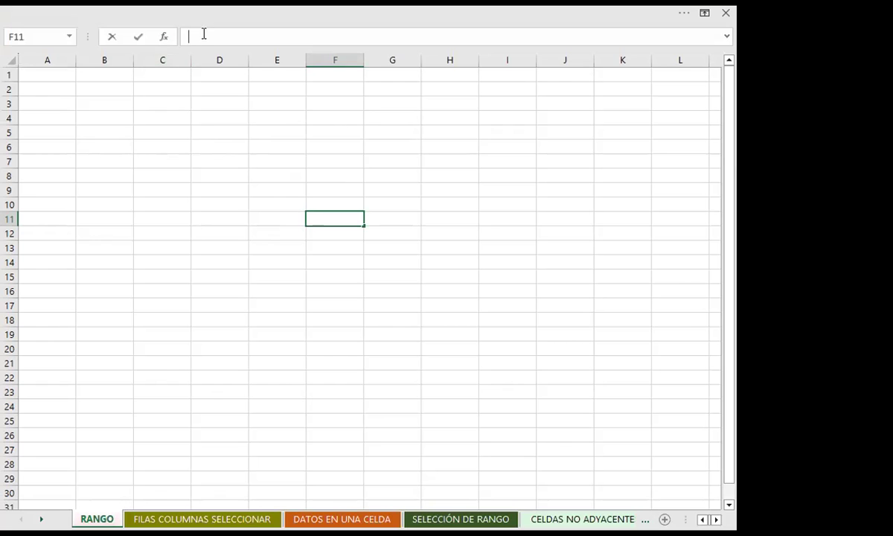
left_click(176, 10)
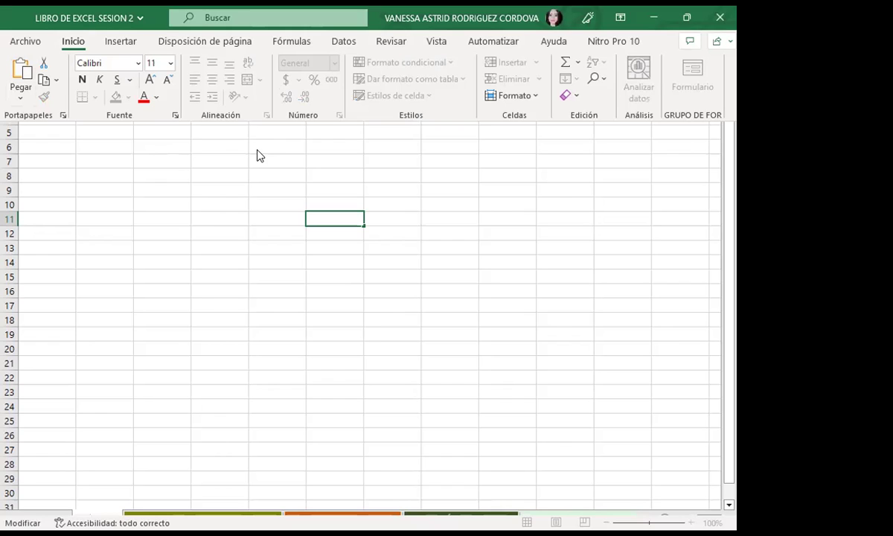
- Set the ribbon to Mostrar pestañas y comandos and the quick access toolbar to Mostrar encima
left_click(619, 18)
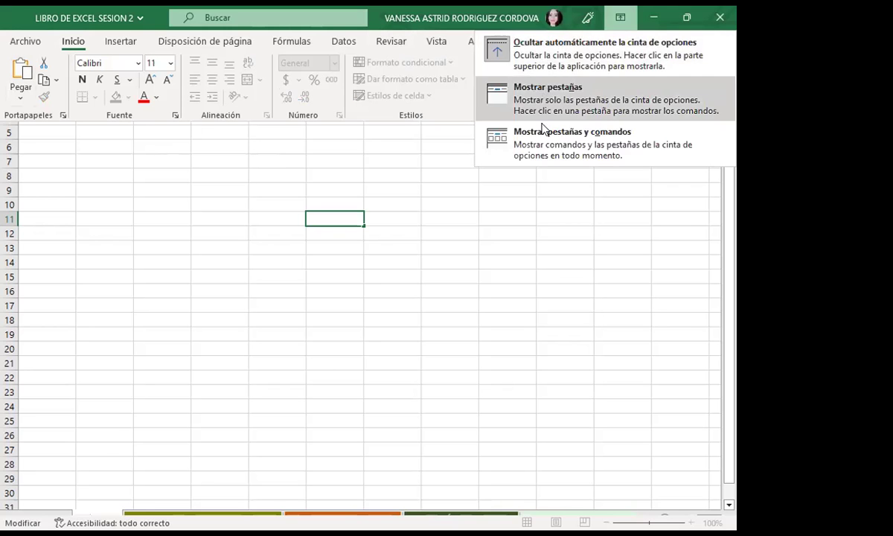
left_click(535, 149)
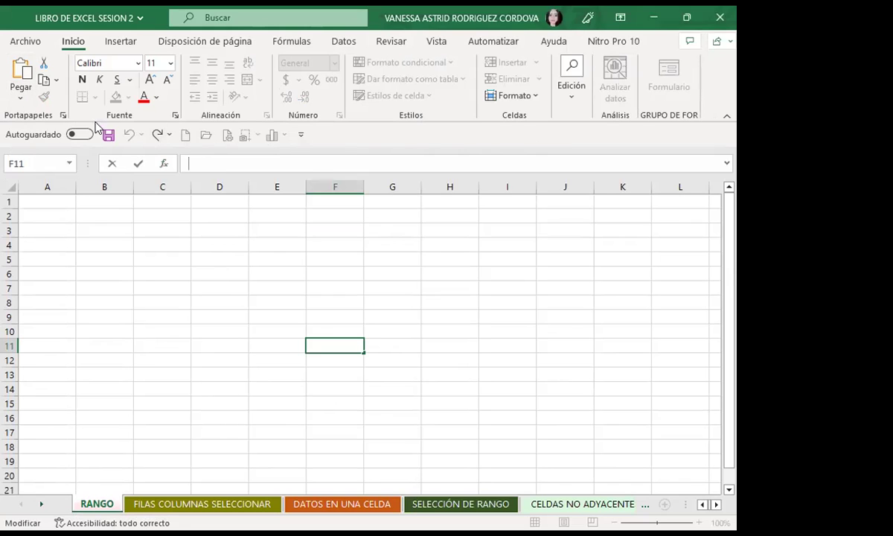
left_click(302, 135)
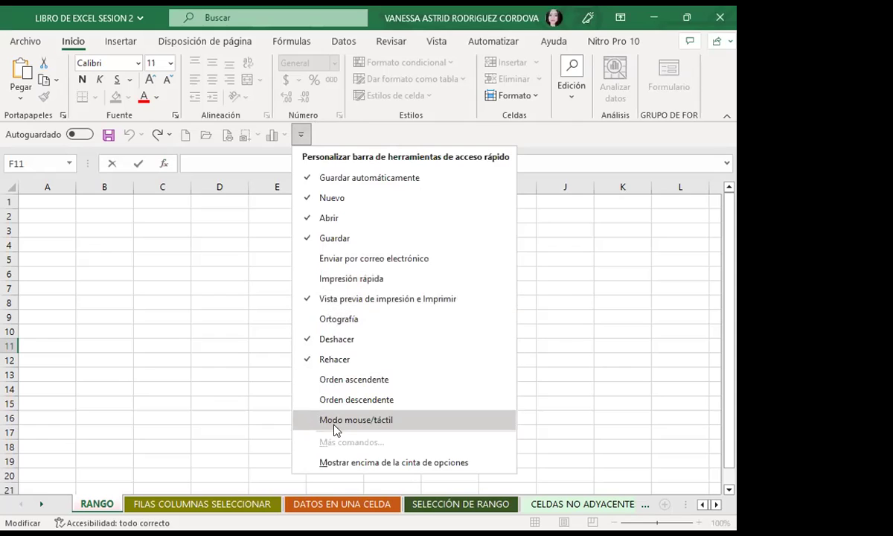
left_click(366, 466)
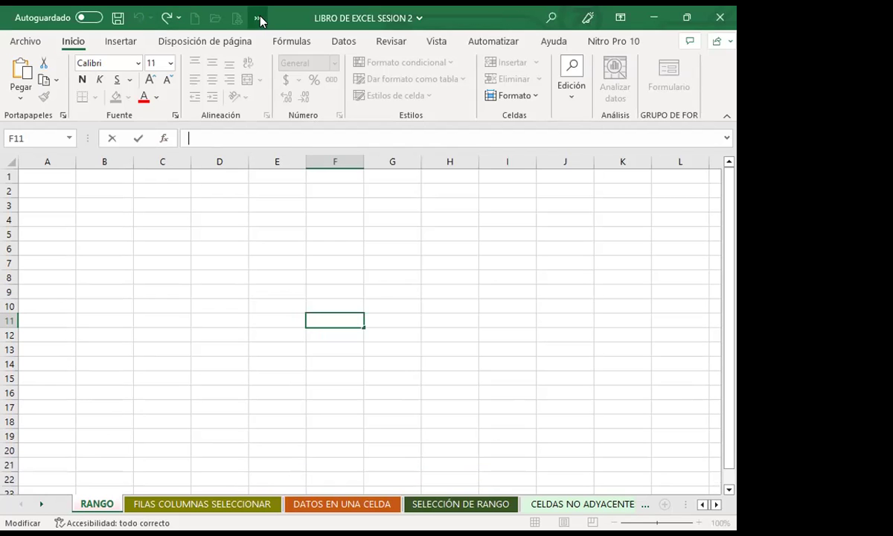
- Select cell C3 and browse the quick access toolbar overflow and customisation menu without changes
left_click(257, 19)
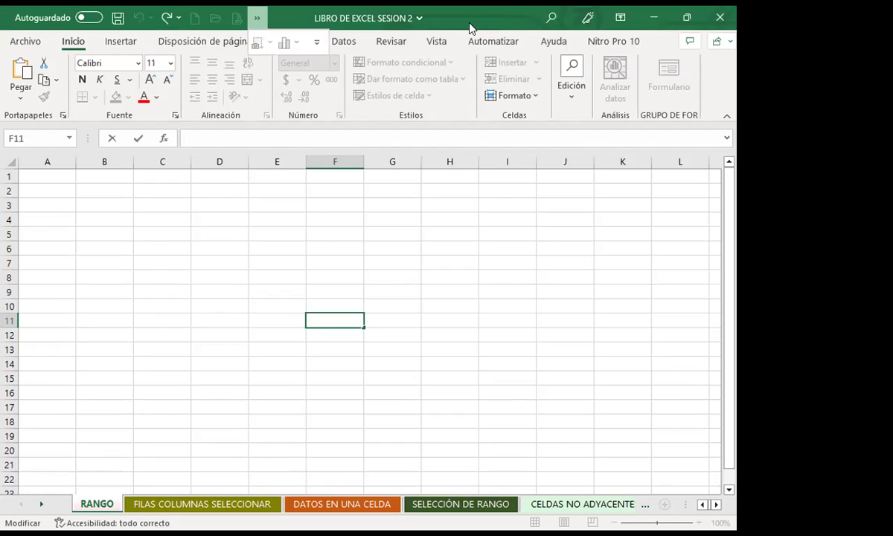
left_click(470, 26)
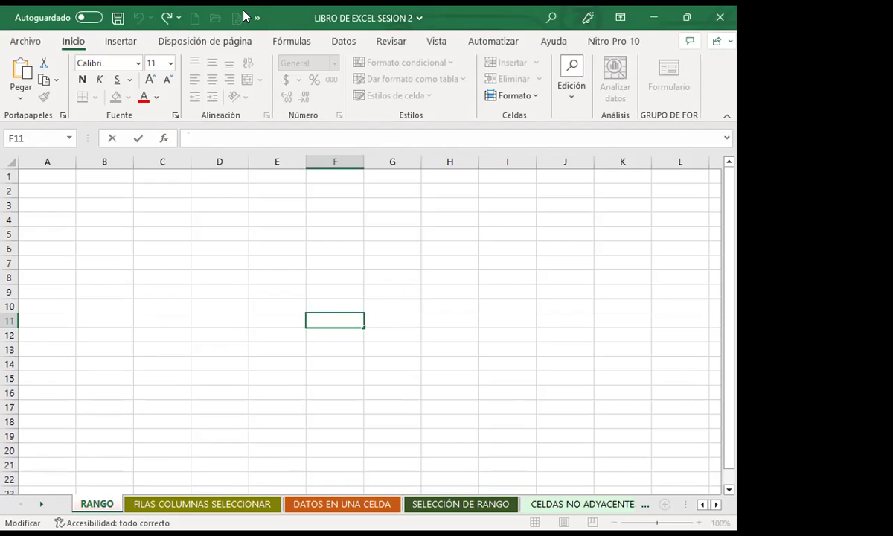
left_click(144, 206)
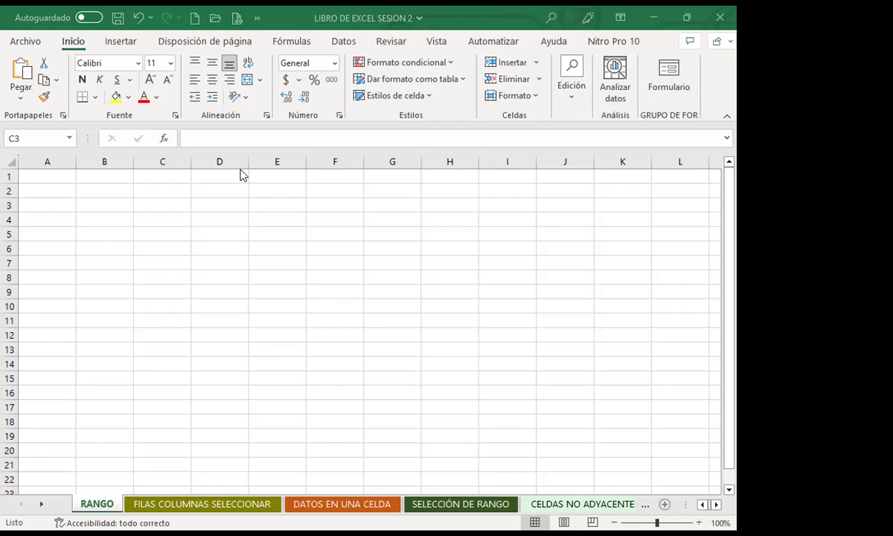
left_click(255, 18)
left_click(257, 18)
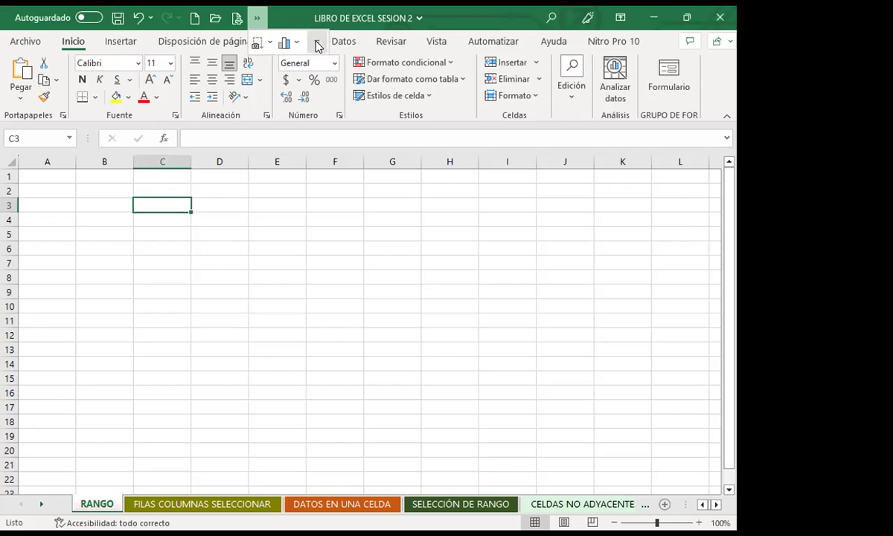
left_click(317, 43)
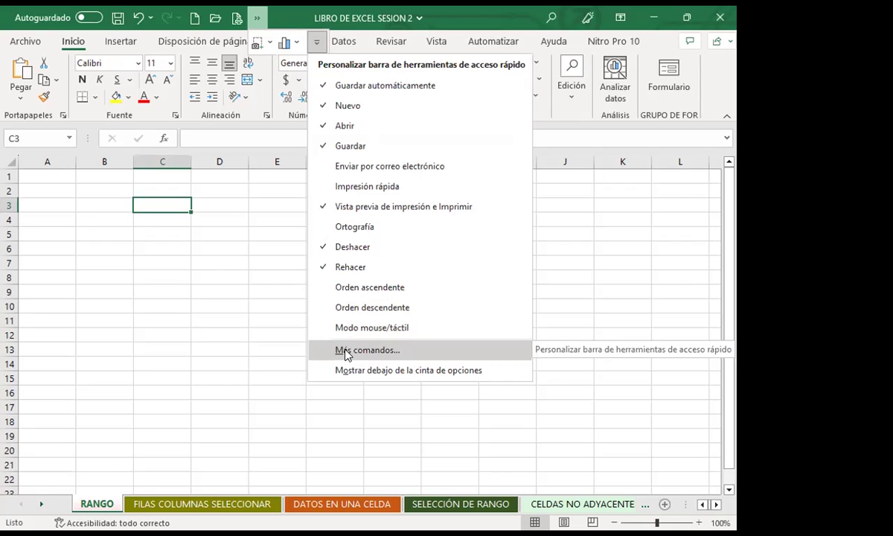
left_click(236, 303)
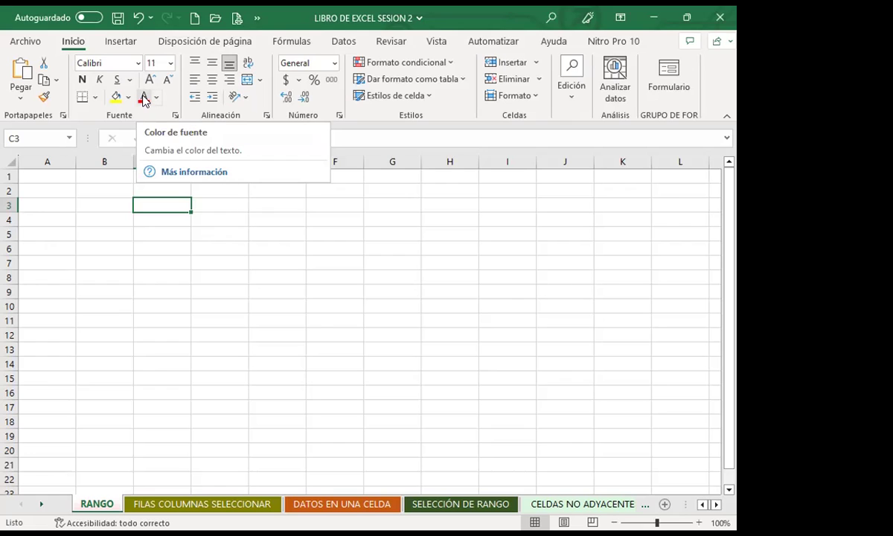
right_click(146, 101)
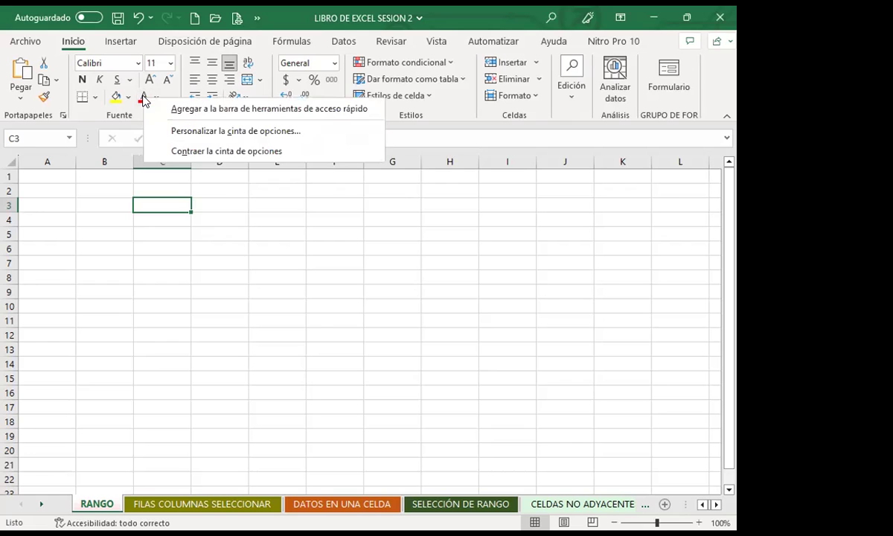
key("Escape")
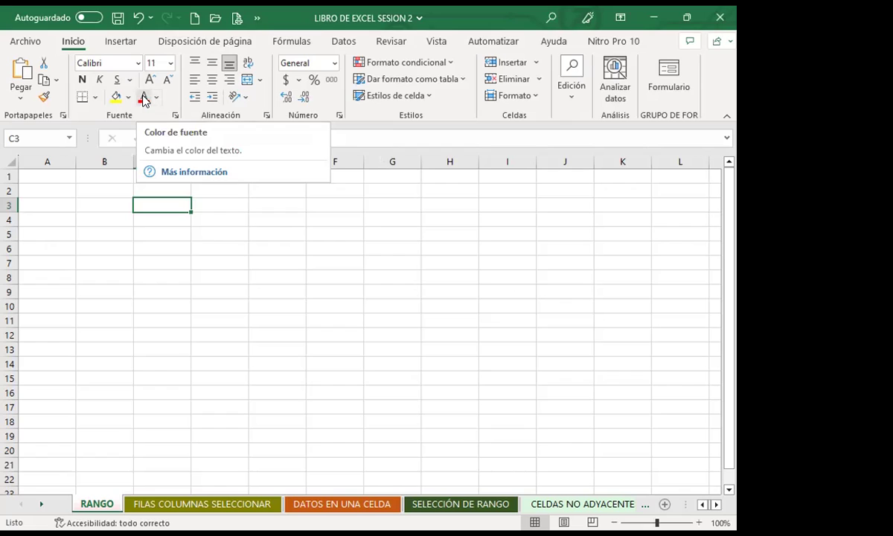
right_click(146, 102)
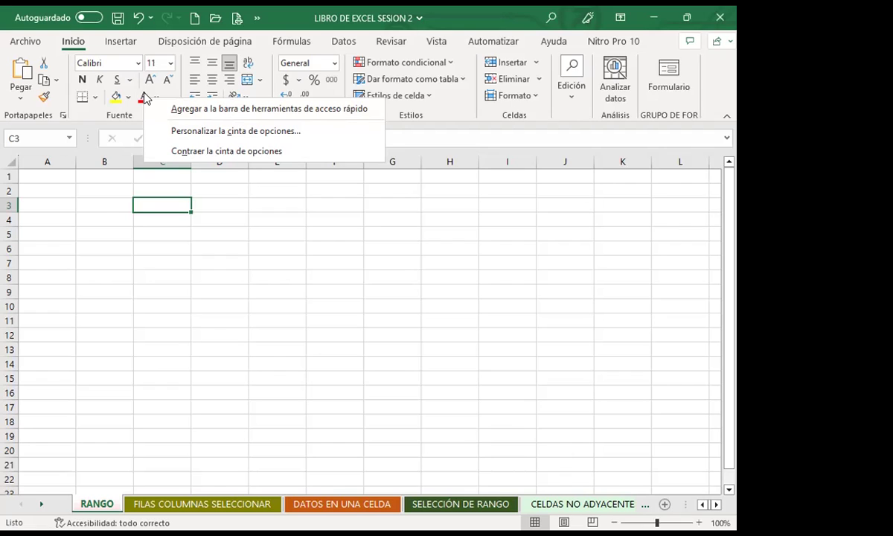
right_click(145, 94)
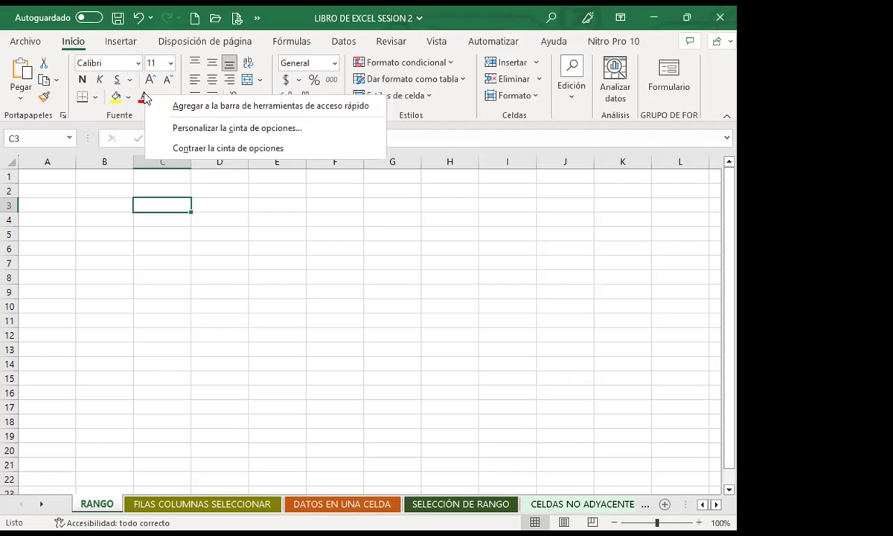
key("Escape")
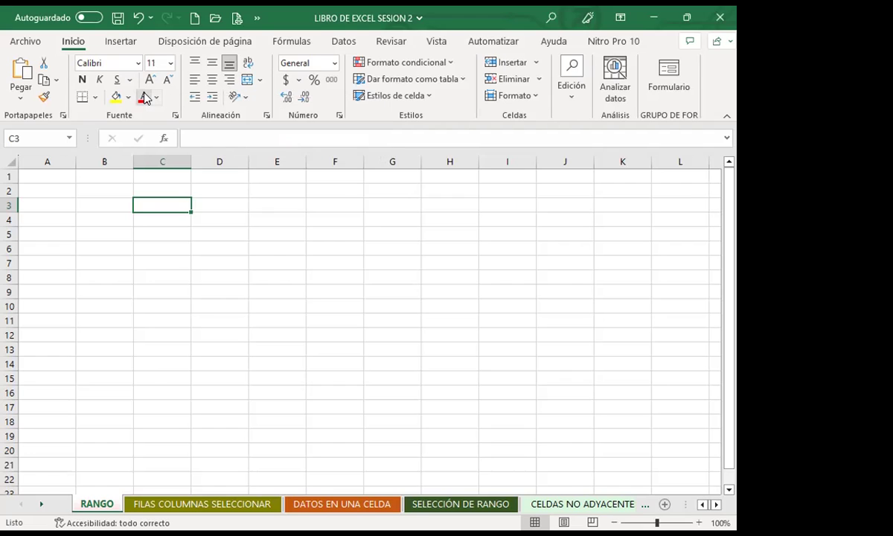
left_click(251, 203)
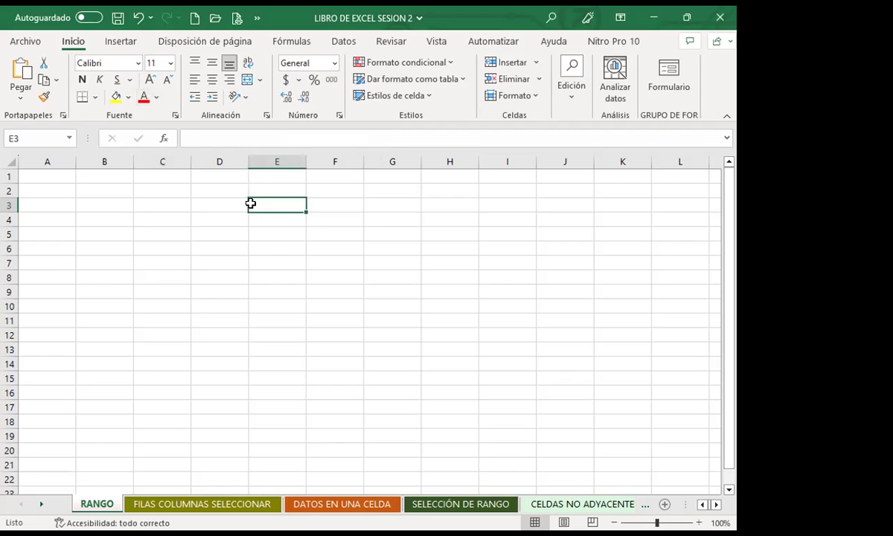
right_click(116, 103)
key("Escape")
right_click(145, 100)
key("Escape")
- Start Proteger hoja from Revisar > Proteger and enter a password
left_click(428, 43)
left_click(395, 43)
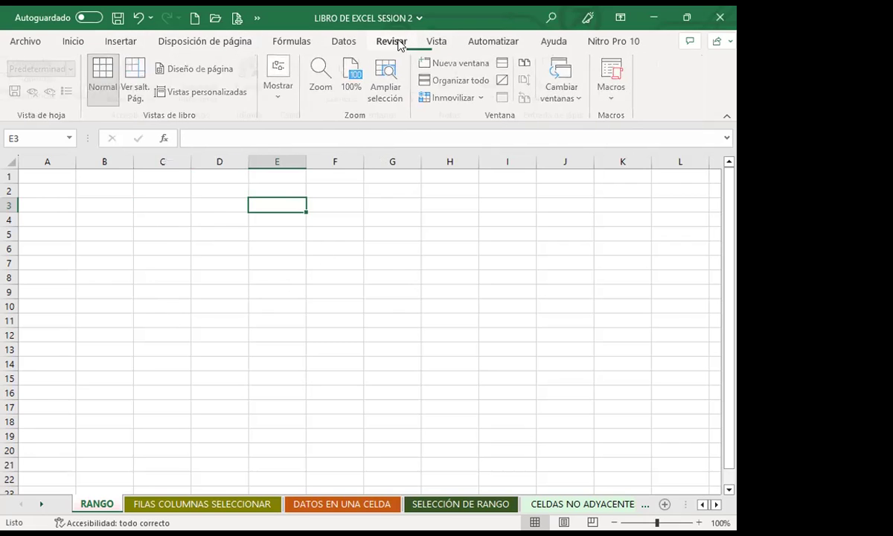
left_click(500, 84)
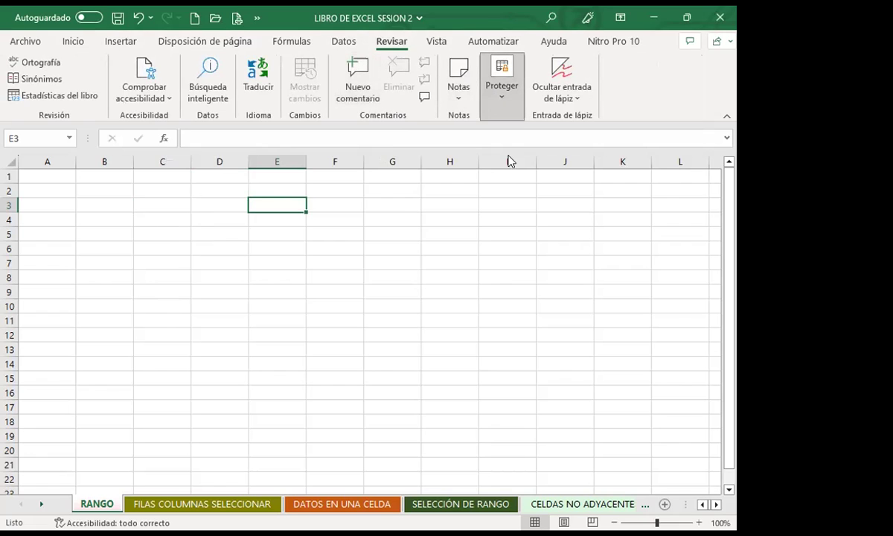
left_click(268, 197)
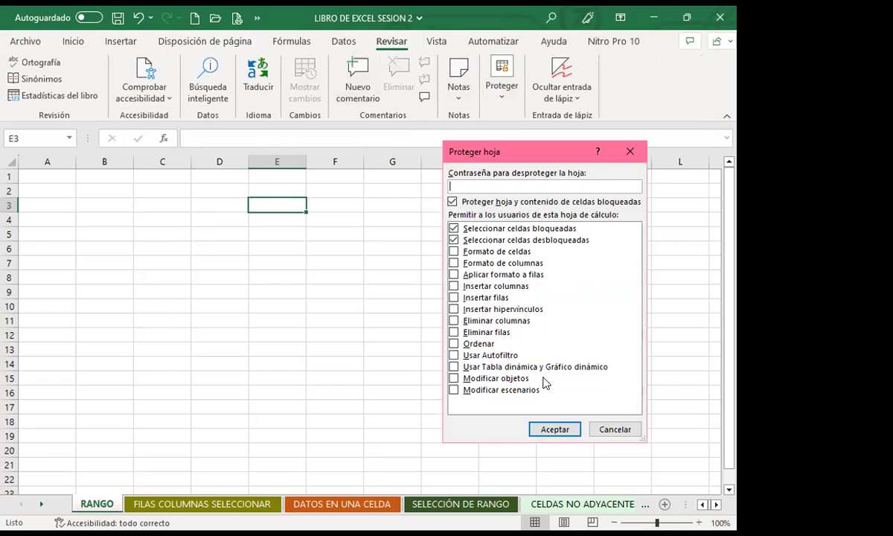
left_click(544, 431)
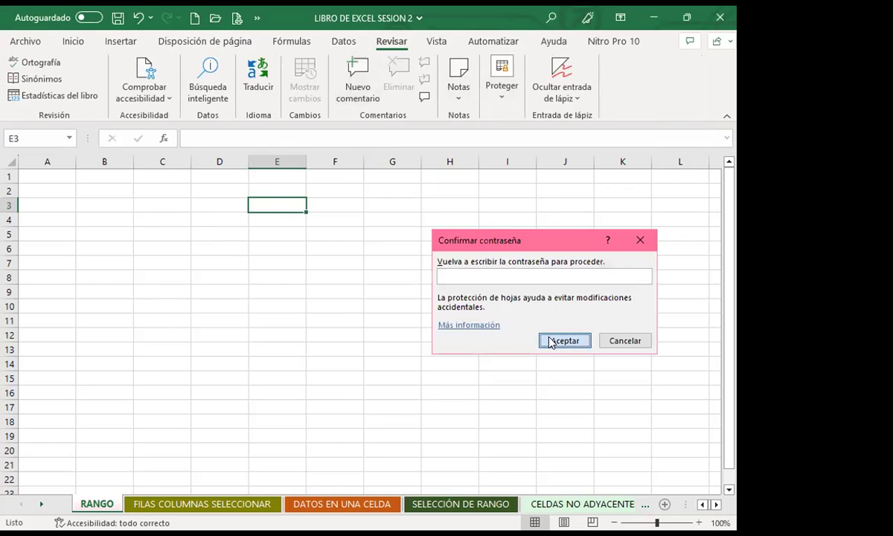
- Clear the password-mismatch error and re-enter the password in Confirmar contraseña
left_click(558, 338)
left_click(374, 319)
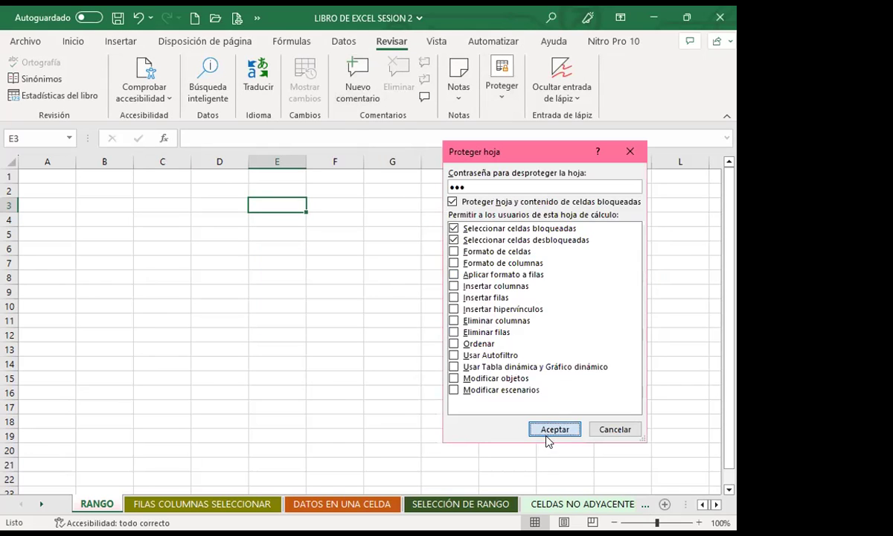
left_click(549, 431)
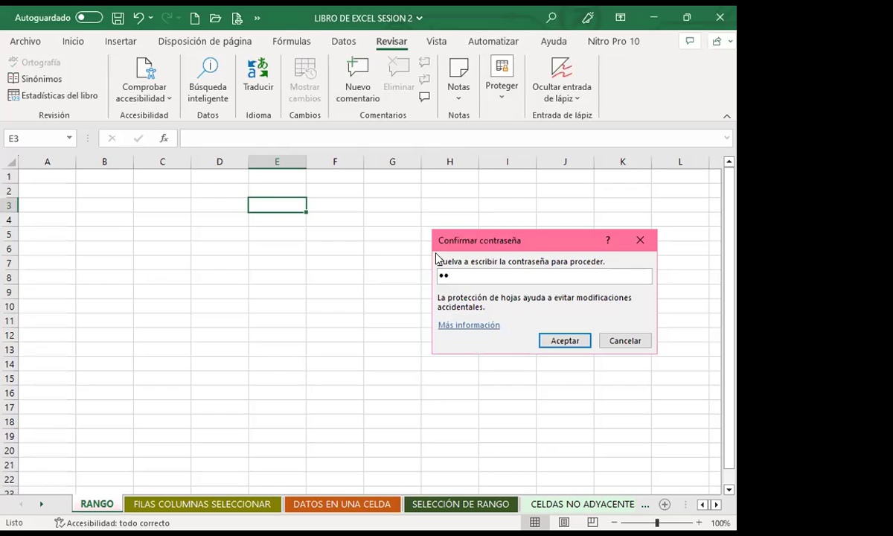
left_click(558, 341)
left_click_drag(392, 335, 335, 335)
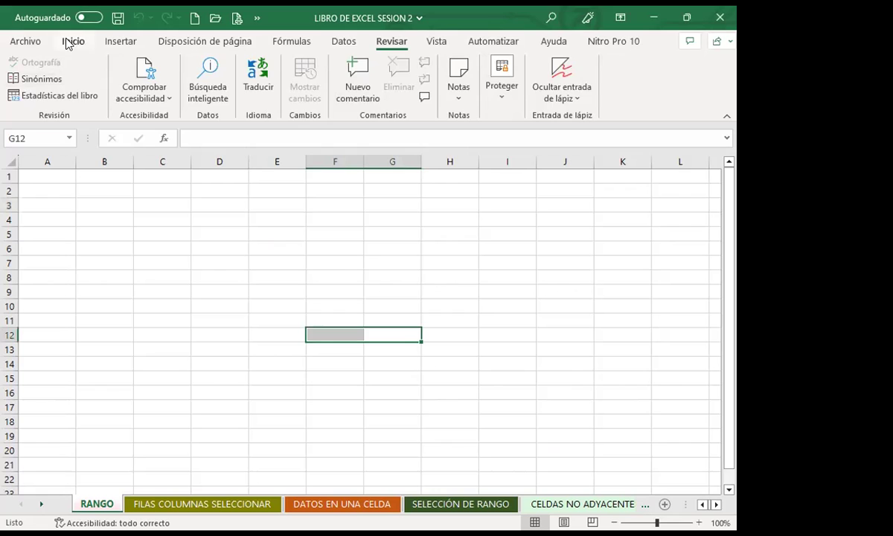
left_click(73, 41)
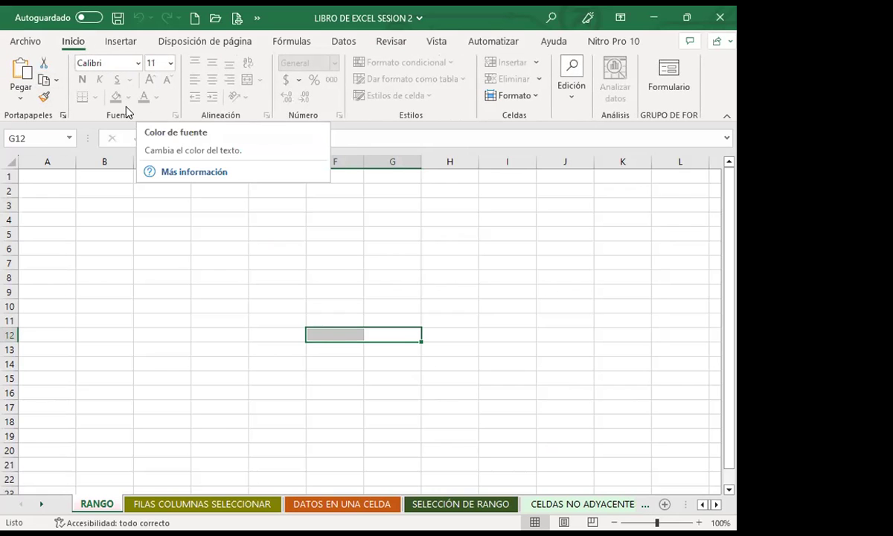
right_click(147, 99)
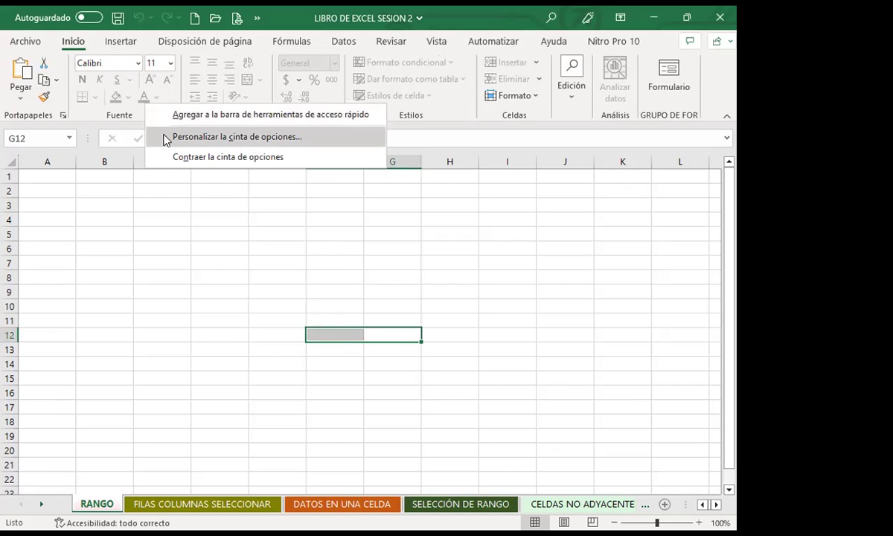
left_click(156, 193)
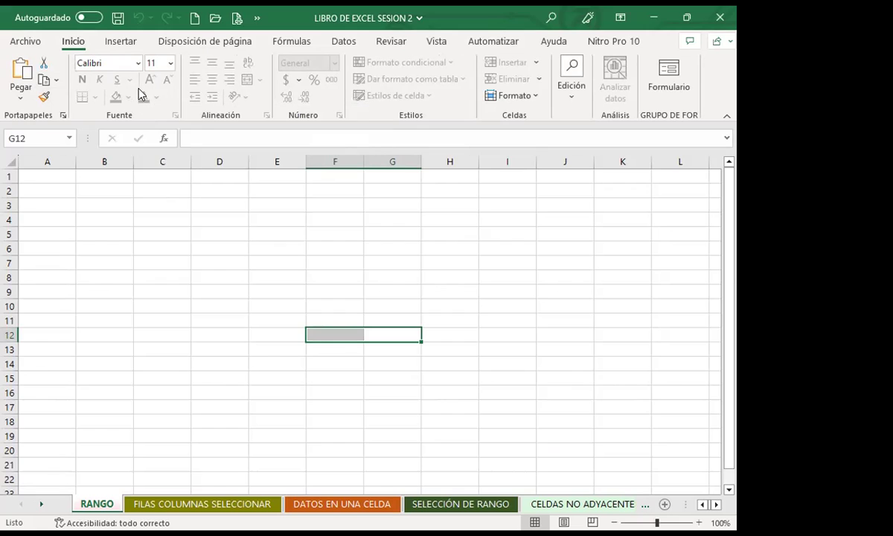
left_click(153, 219)
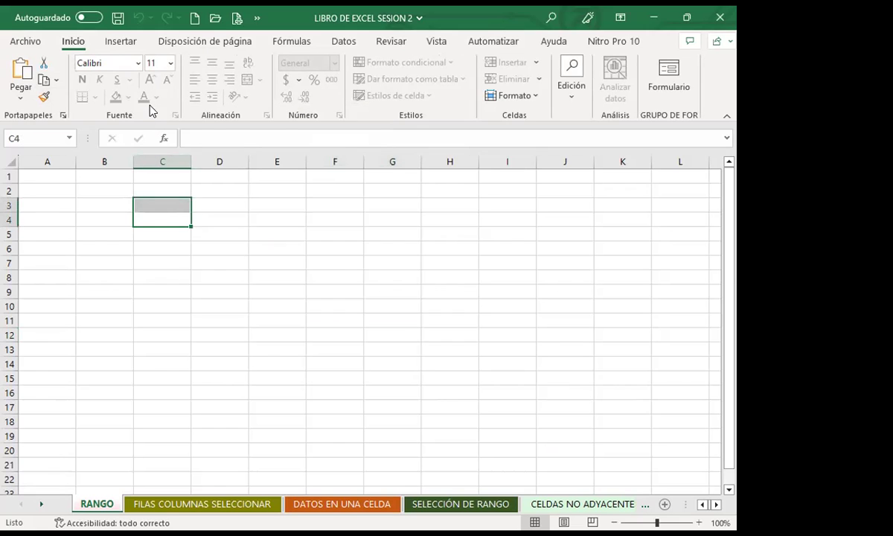
left_click(258, 18)
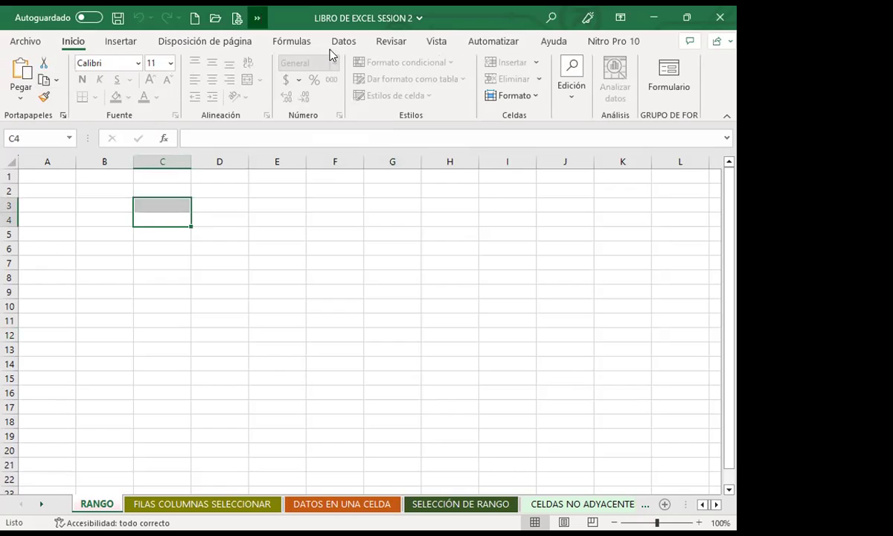
left_click(193, 198)
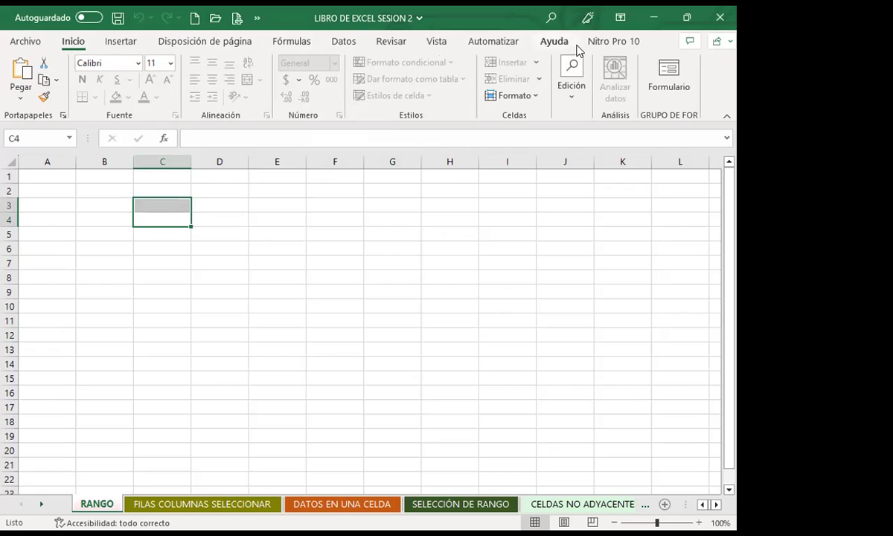
left_click(379, 41)
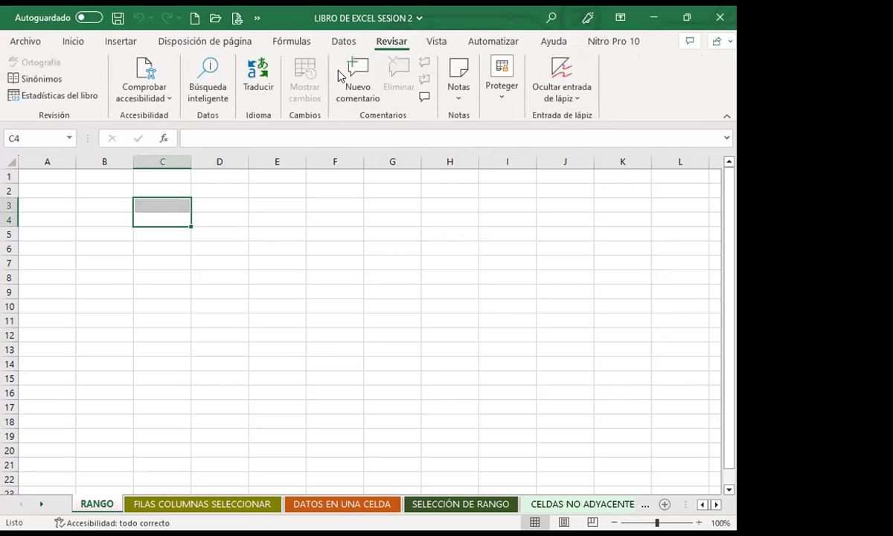
- Unprotect the RANGO sheet with Desproteger hoja by entering its password
left_click(497, 98)
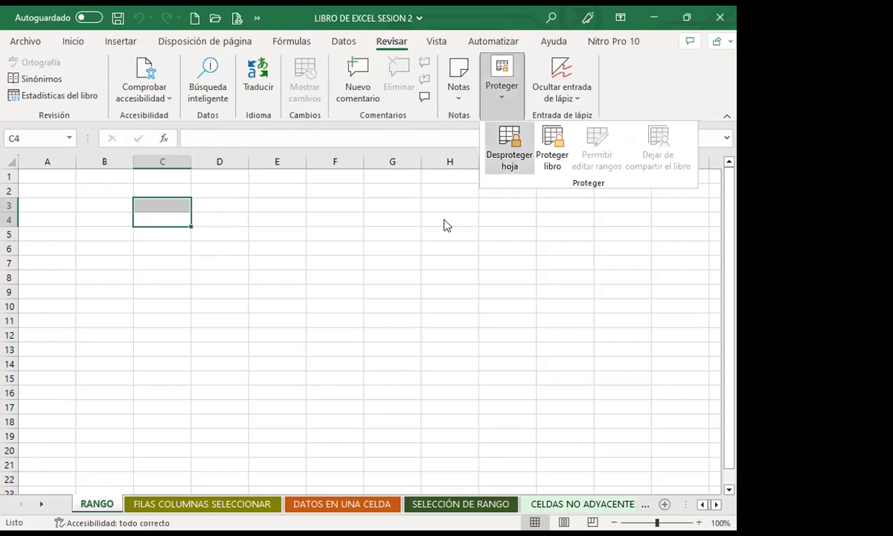
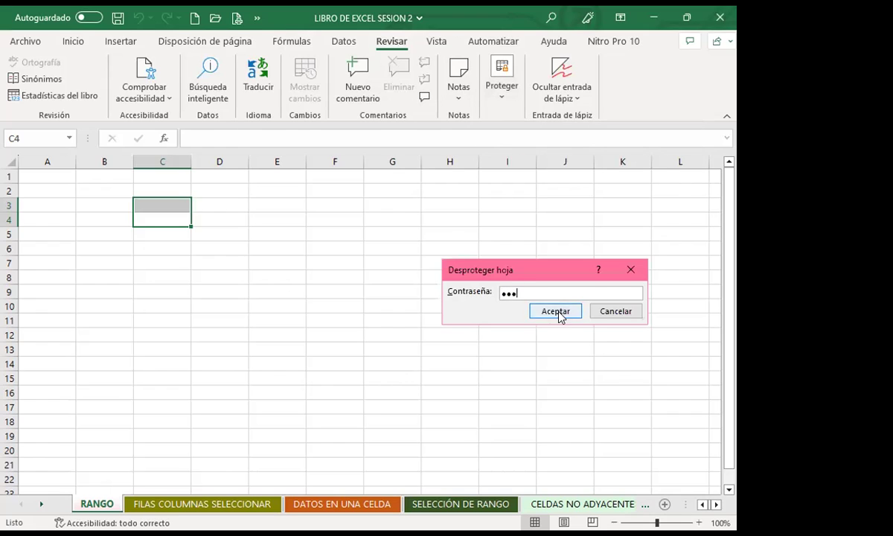
left_click(561, 312)
- Make E5 the active cell and return to the Inicio tab
left_click(291, 294)
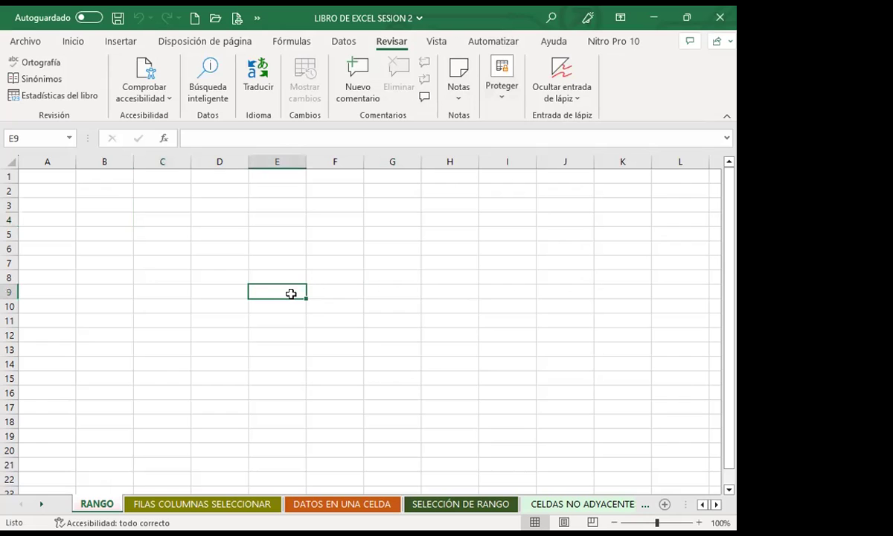
left_click(272, 222)
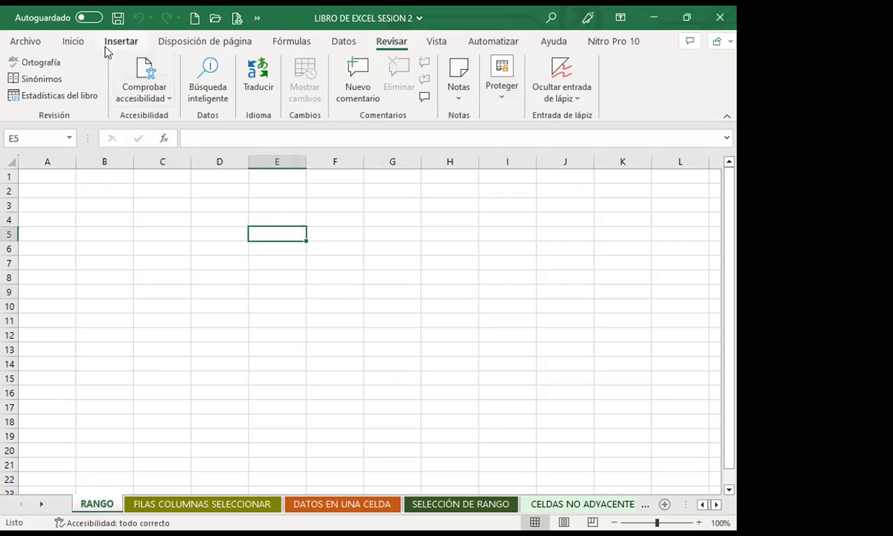
left_click(75, 41)
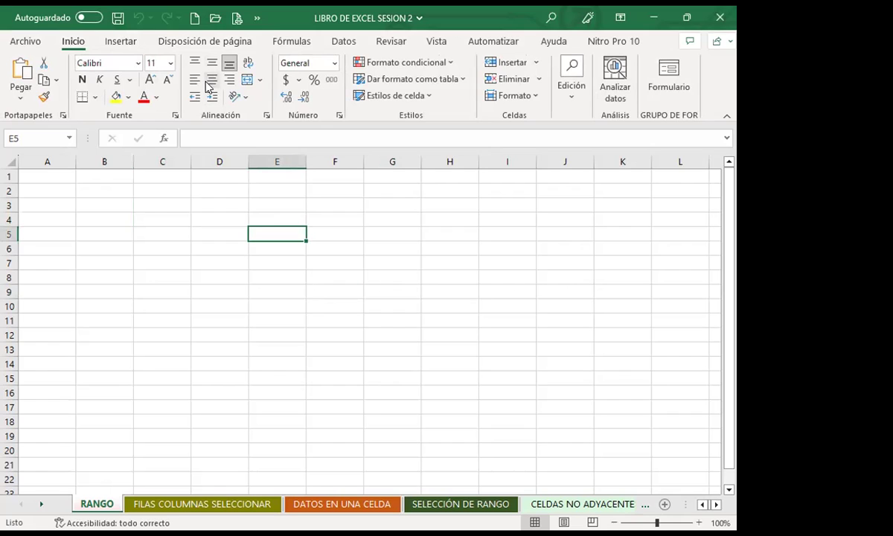
right_click(209, 86)
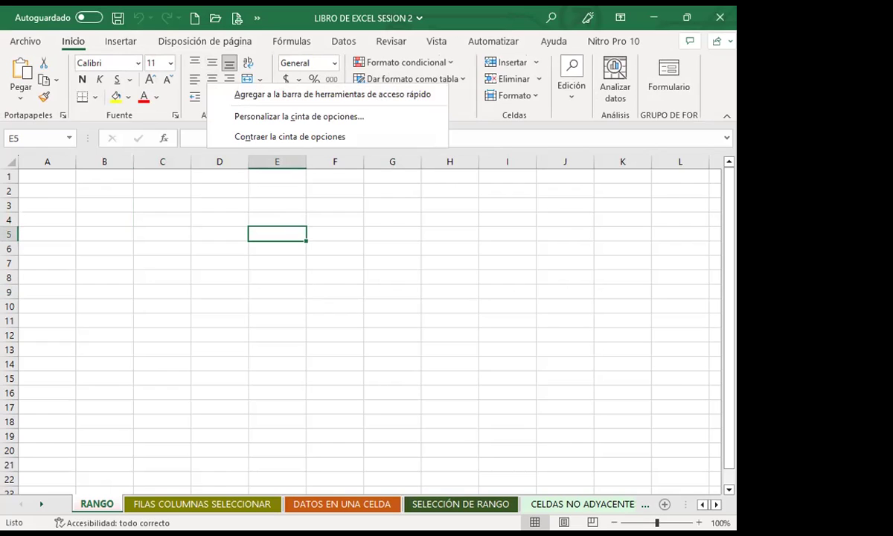
key("Escape")
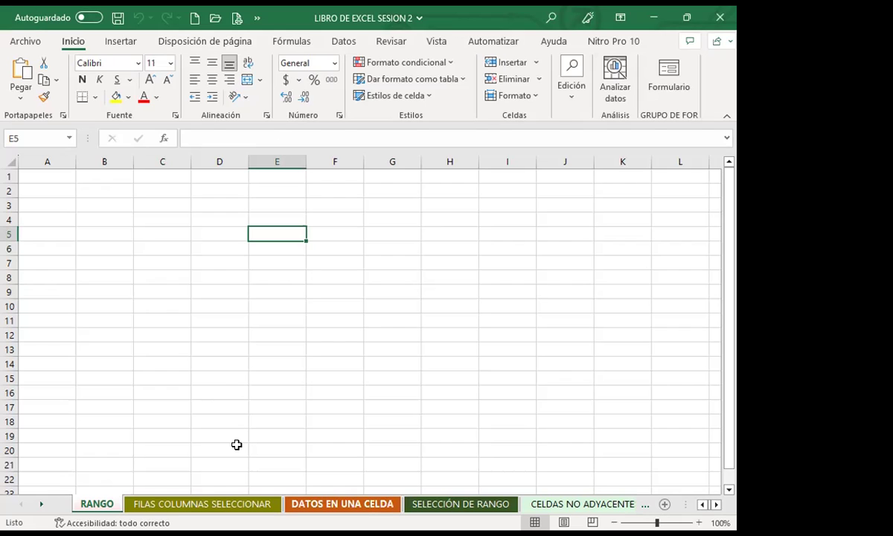
- Move the active cell to D16, then select cells F9 to F10
key("Left")
key("Down")
key("Down")
key("Down")
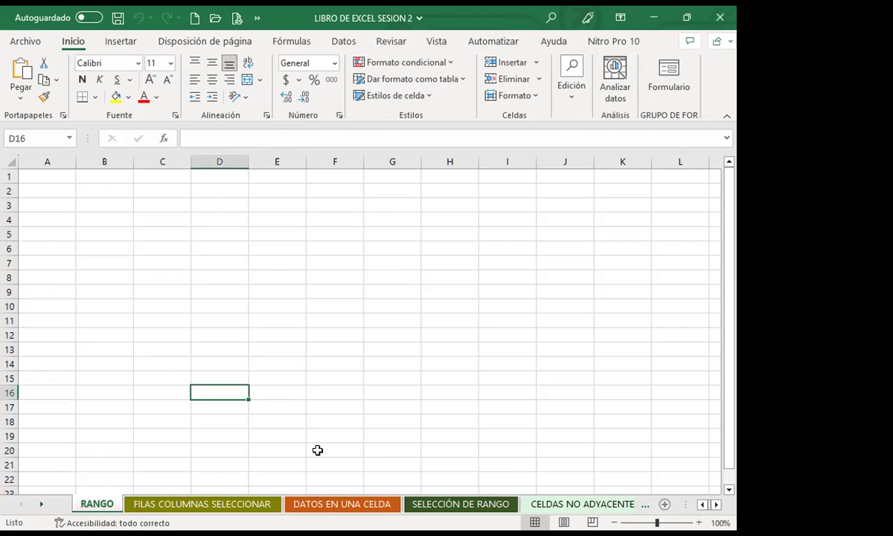
left_click_drag(311, 306, 308, 297)
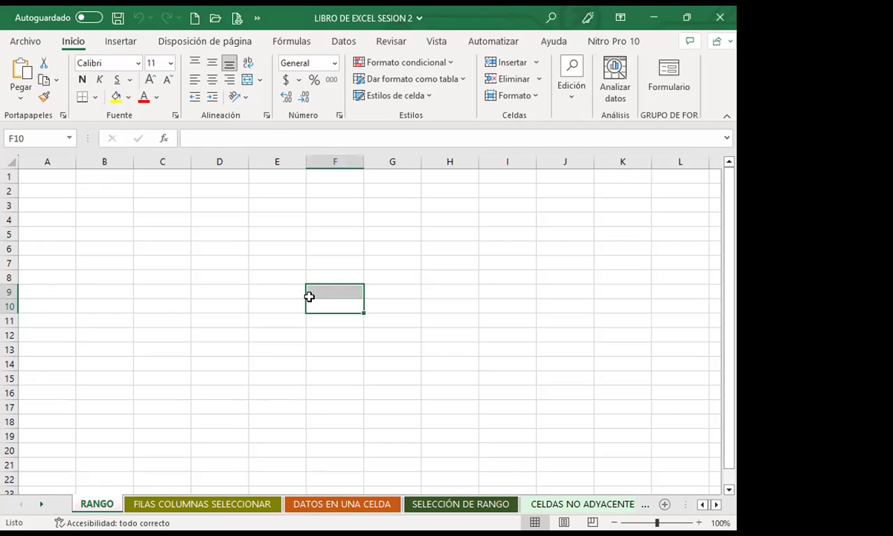
- Set the ribbon to 'Ocultar automáticamente la cinta de opciones' so the sheet fills the window
left_click(620, 17)
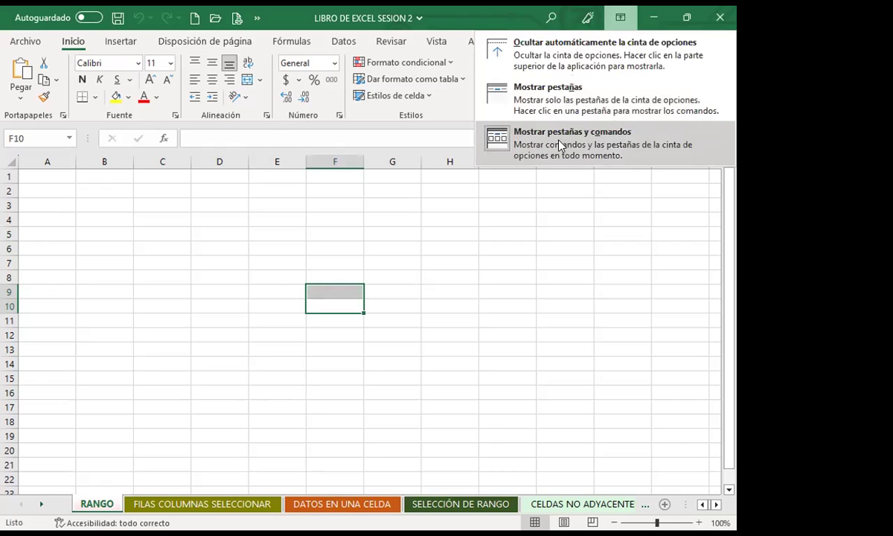
left_click(537, 49)
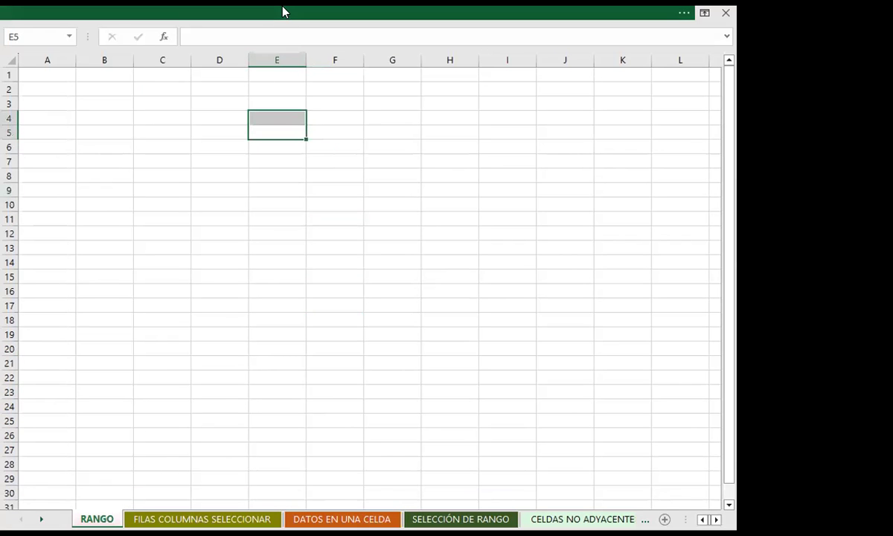
left_click(283, 11)
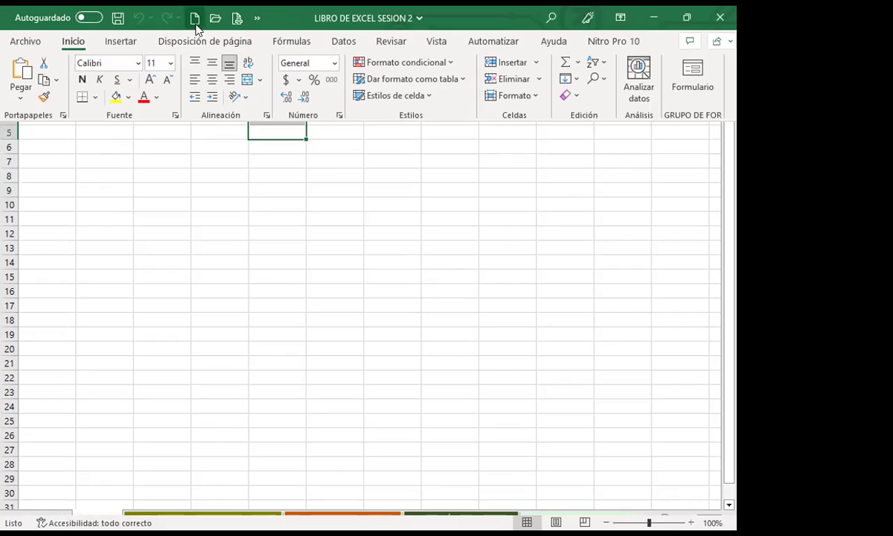
left_click(620, 17)
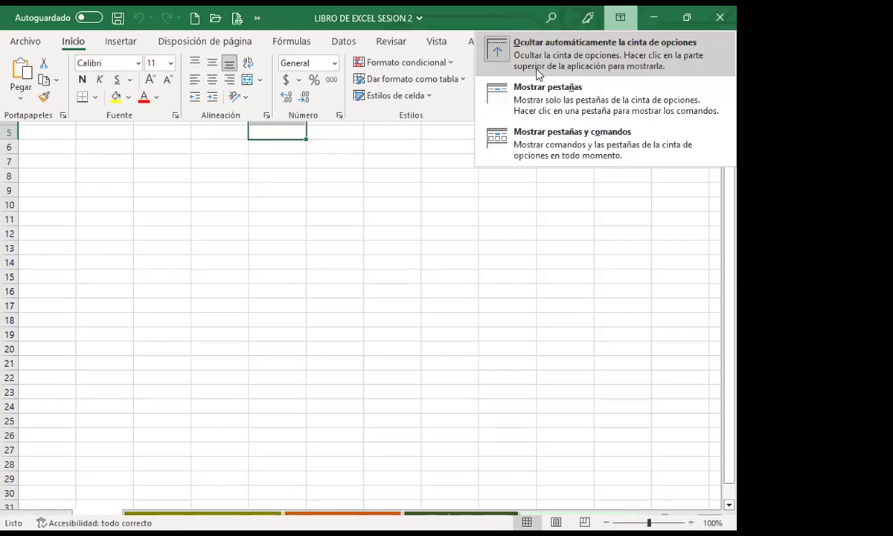
left_click(535, 53)
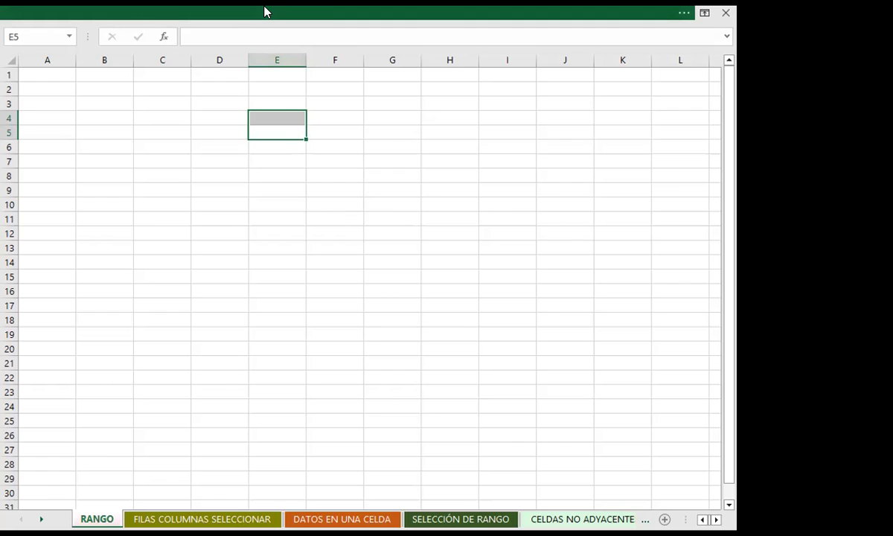
- Reveal the hidden ribbon and switch its display to 'Mostrar pestañas y comandos'
left_click(265, 11)
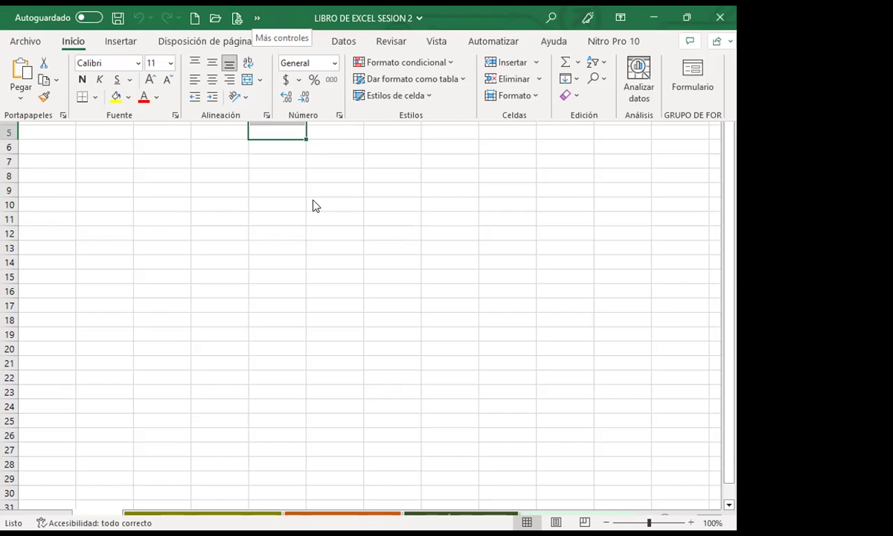
left_click(449, 289)
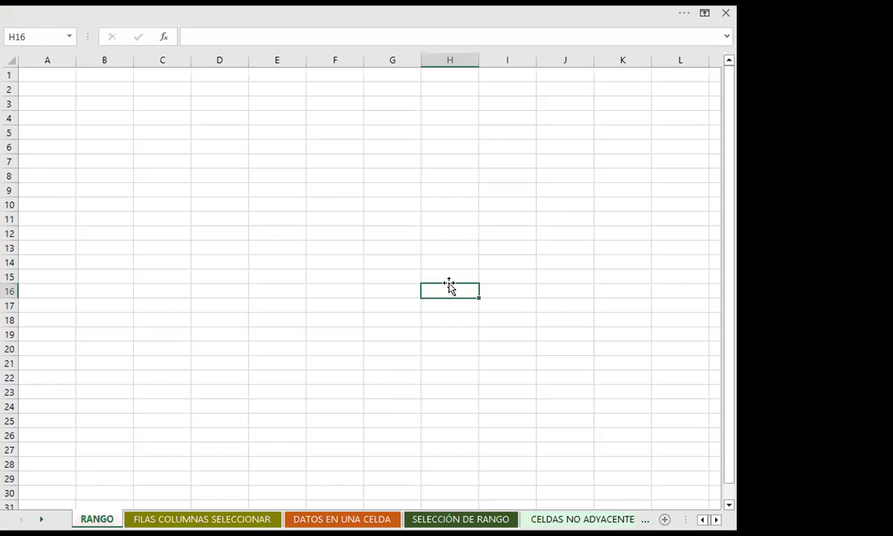
mouse_move(599, 12)
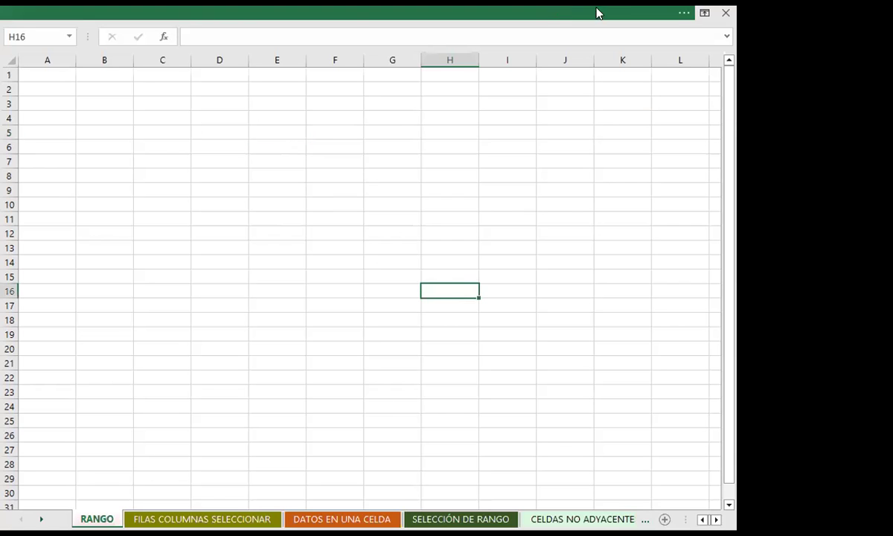
left_click(684, 15)
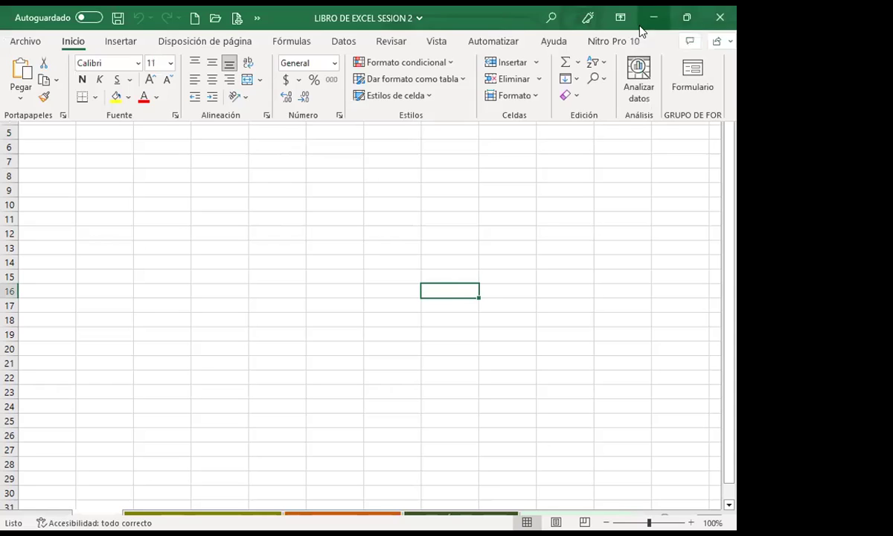
left_click(619, 18)
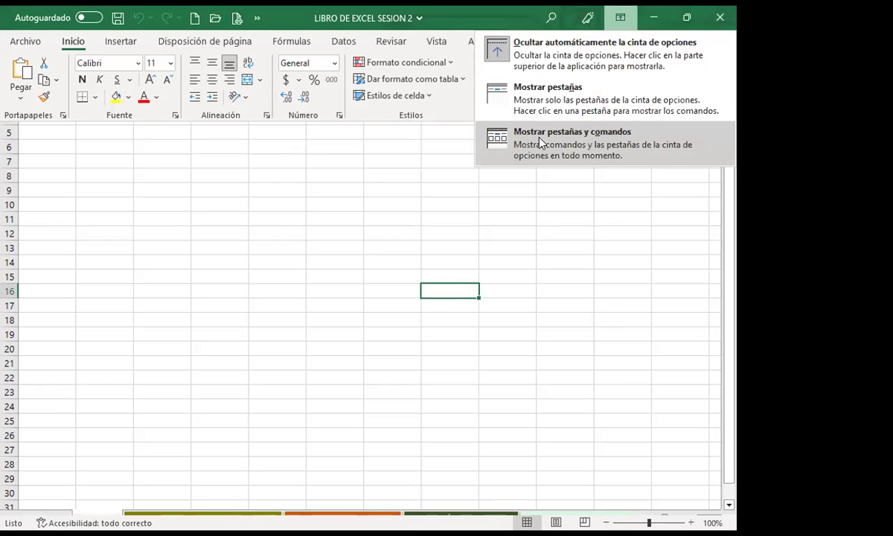
left_click(505, 130)
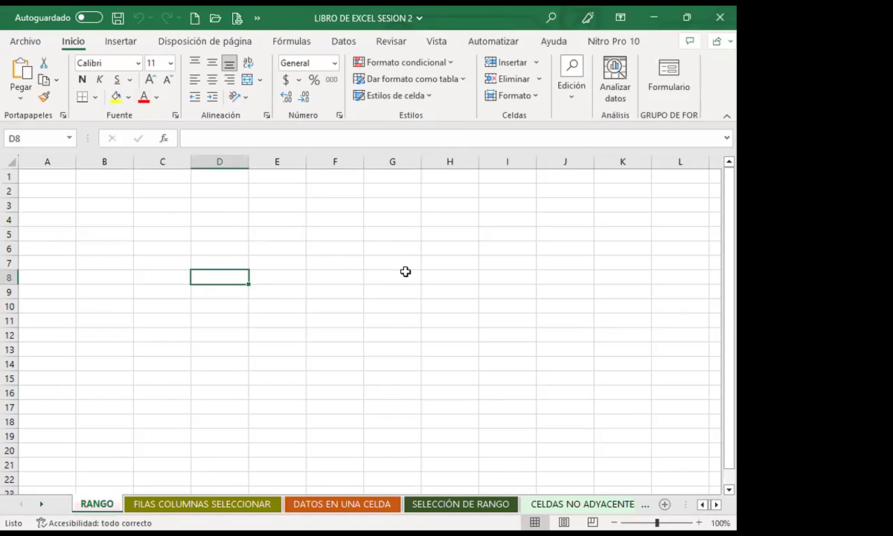
left_click(39, 173)
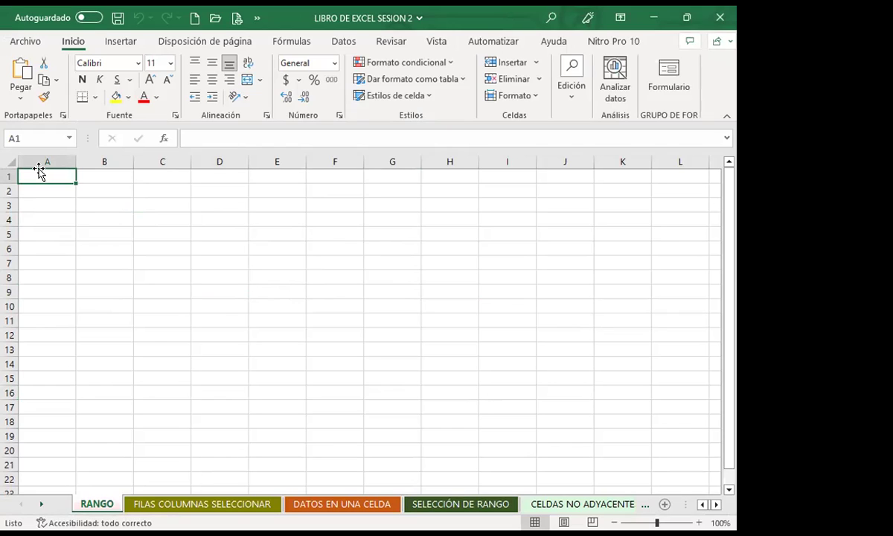
key("ctrl+Down")
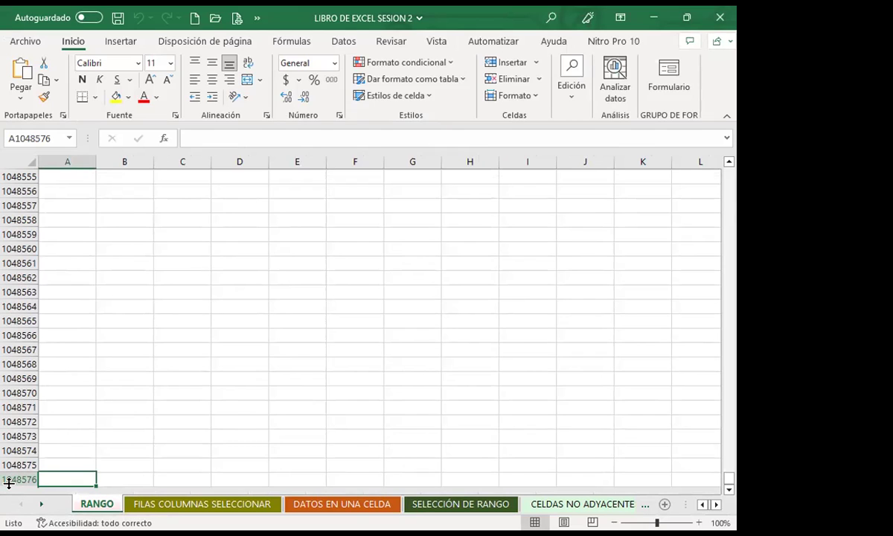
key("ctrl+Right")
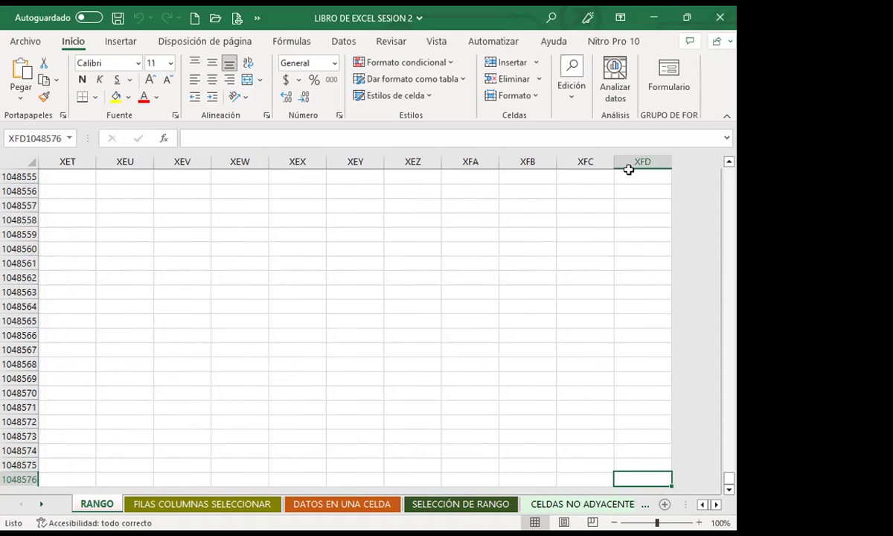
key("ctrl+Left")
key("ctrl+Up")
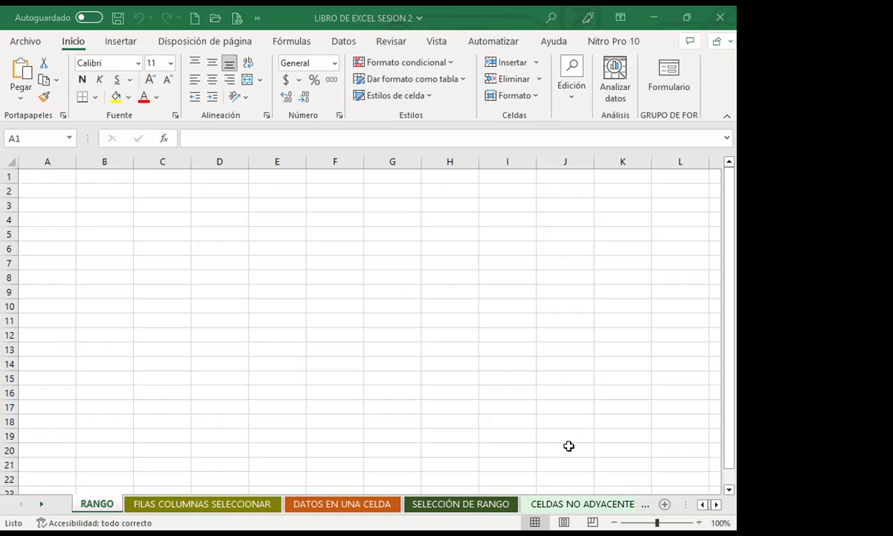
left_click(57, 183)
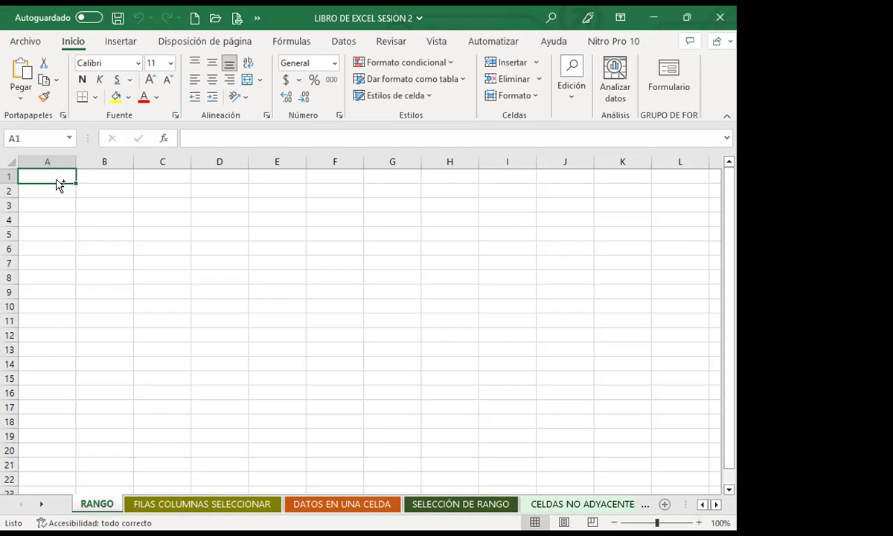
left_click_drag(56, 181, 57, 179)
key("ctrl+a")
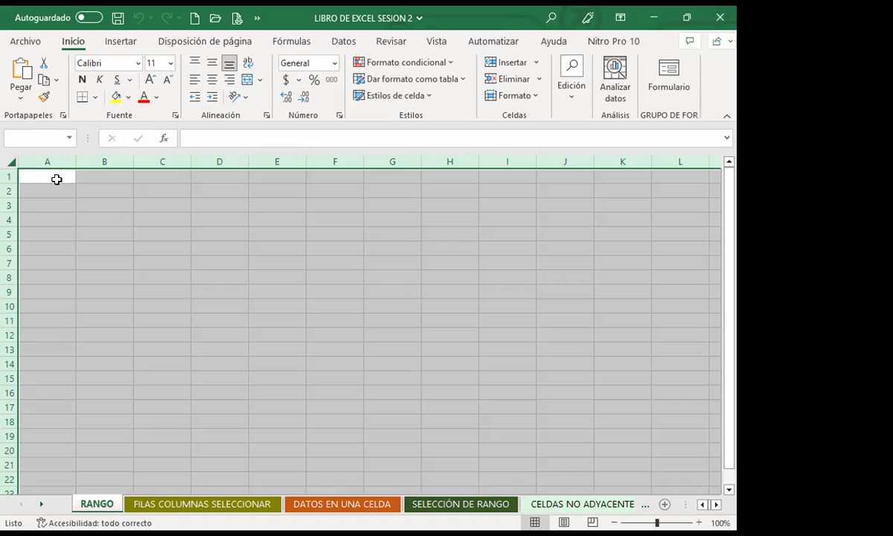
left_click(57, 179)
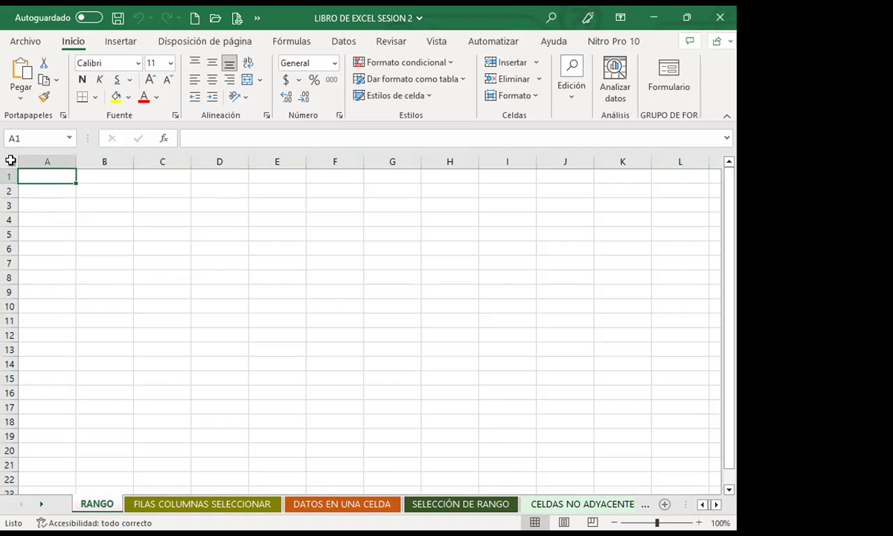
left_click(11, 160)
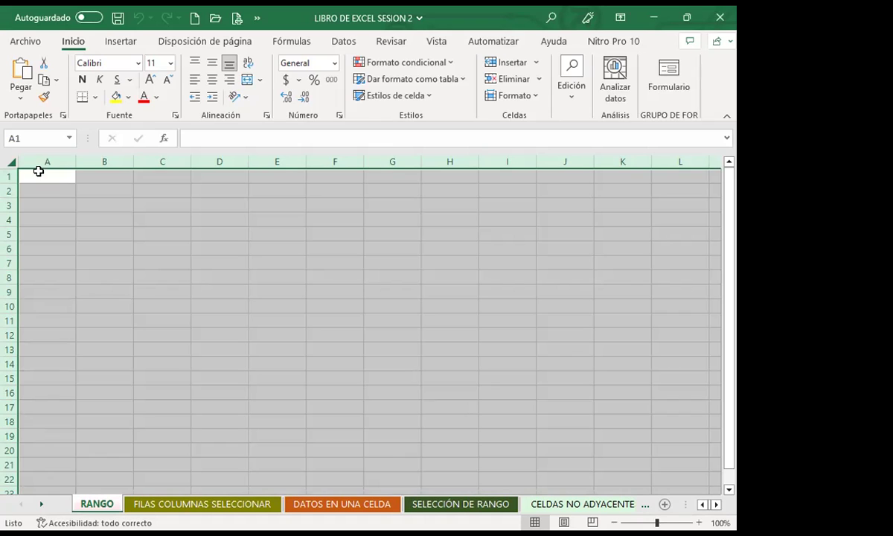
left_click(38, 175)
key("ctrl+shift+Down")
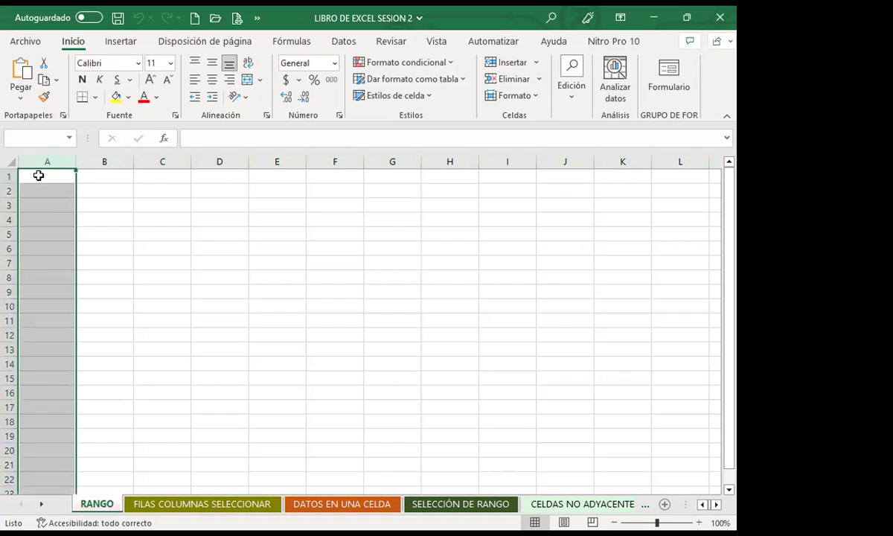
key("ctrl+shift+Right")
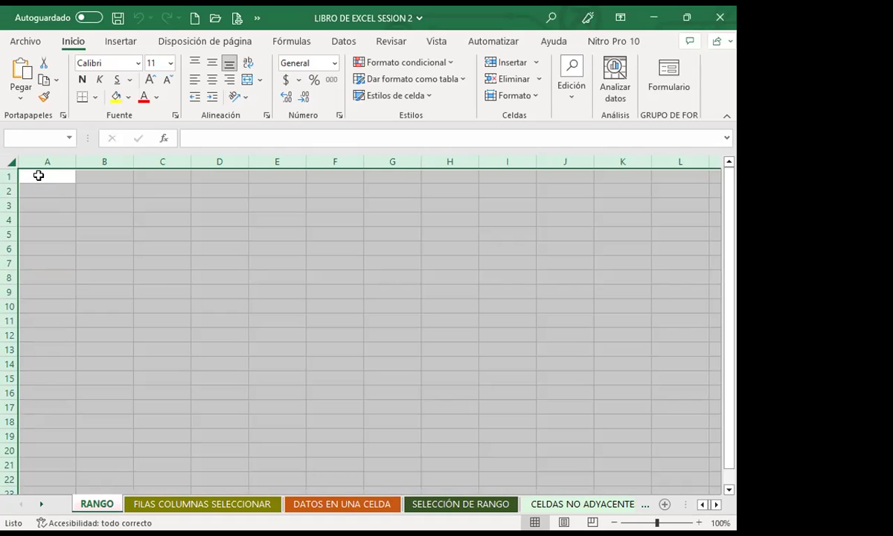
left_click(39, 175)
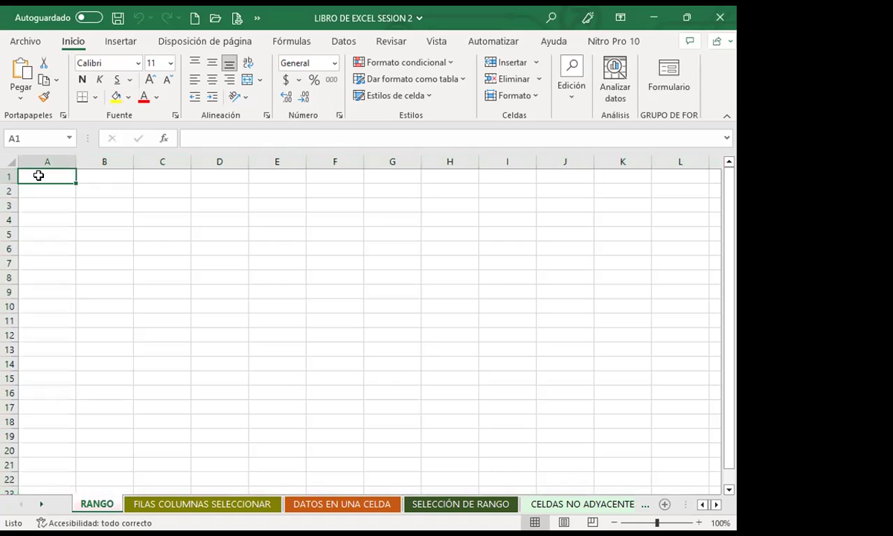
left_click(14, 163)
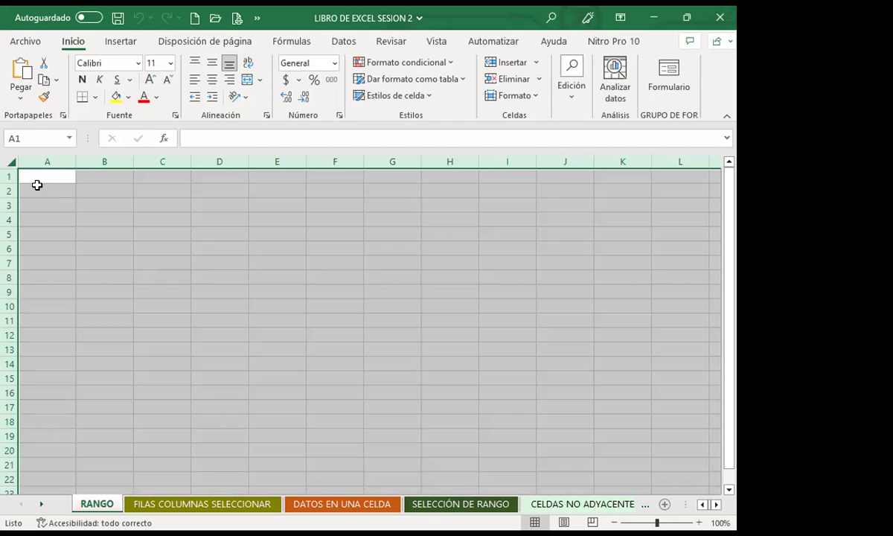
left_click(46, 178)
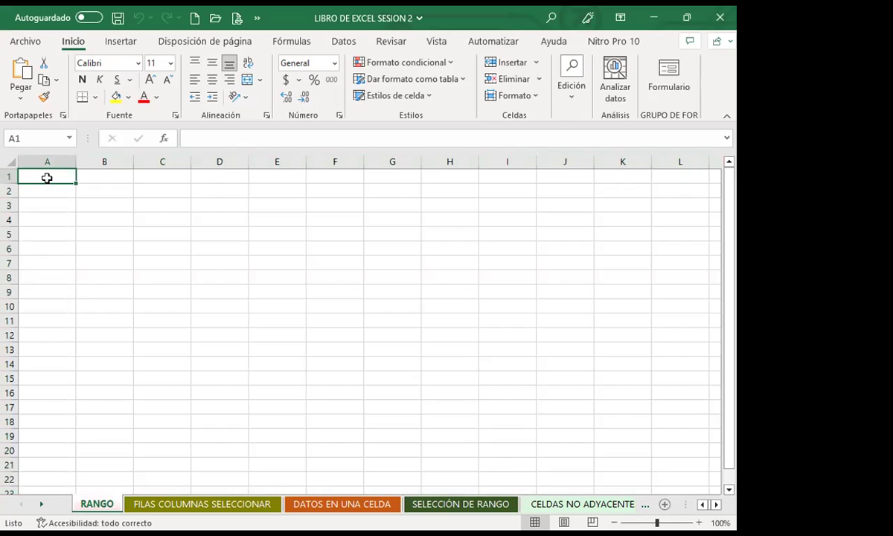
- Select every cell of the RANGO sheet with Ctrl+A
key("ctrl+e")
key("ctrl+a")
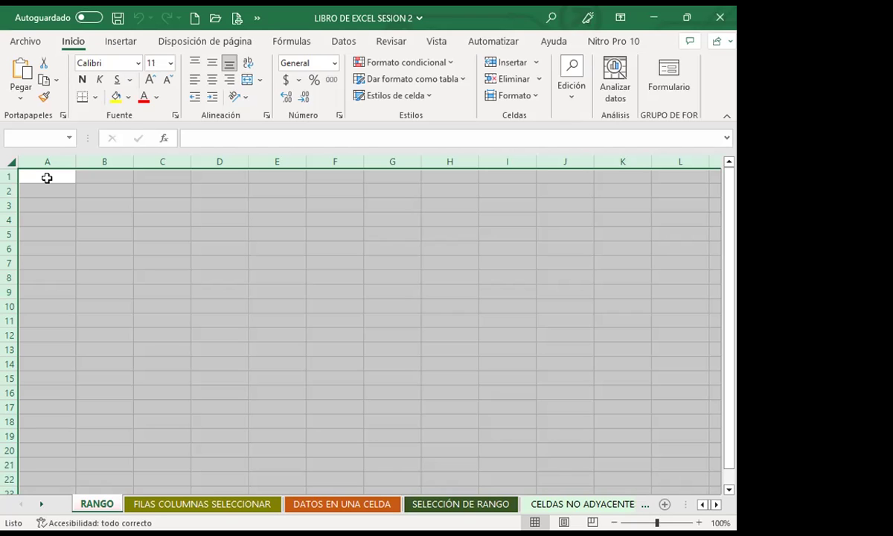
- Select A1:E15, then try ranges E15 to B6 and A4:C10, ending on cell A6
left_click(51, 232)
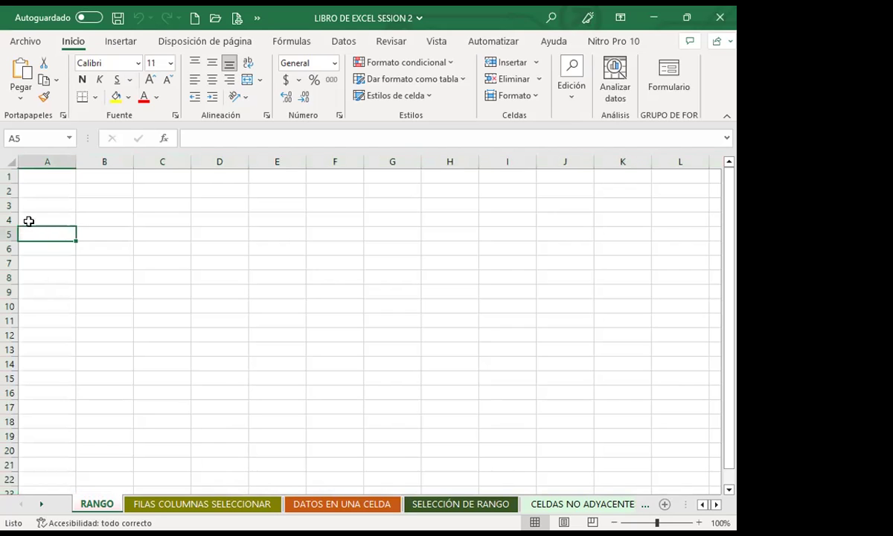
left_click_drag(36, 173, 294, 371)
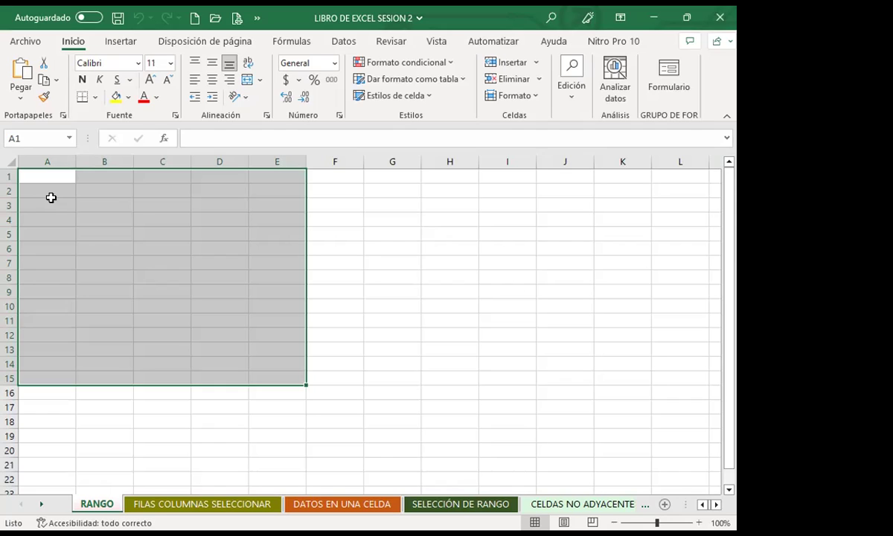
left_click(266, 445)
left_click_drag(275, 380, 4, 162)
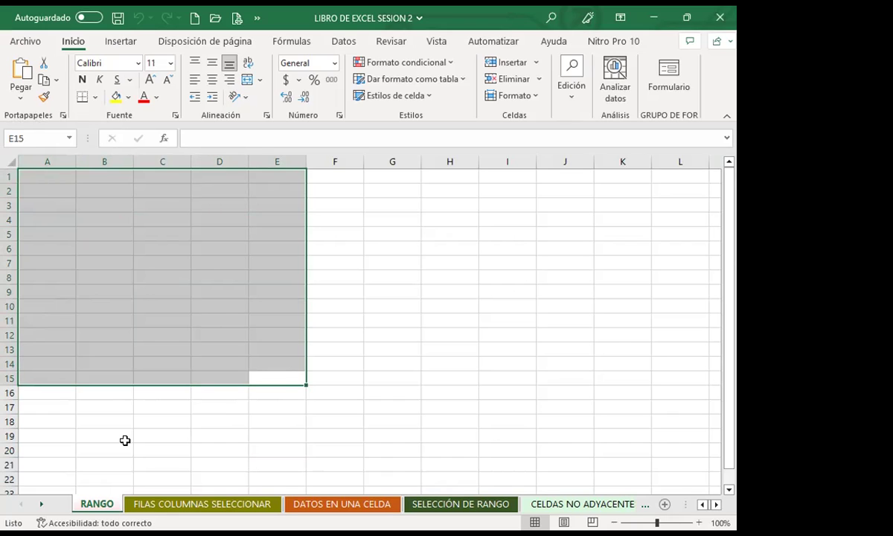
left_click_drag(82, 304, 39, 237)
left_click(38, 248)
- Select A1:E13, then switch to PowerPoint slide 8 on cell-selection methods
left_click(43, 179)
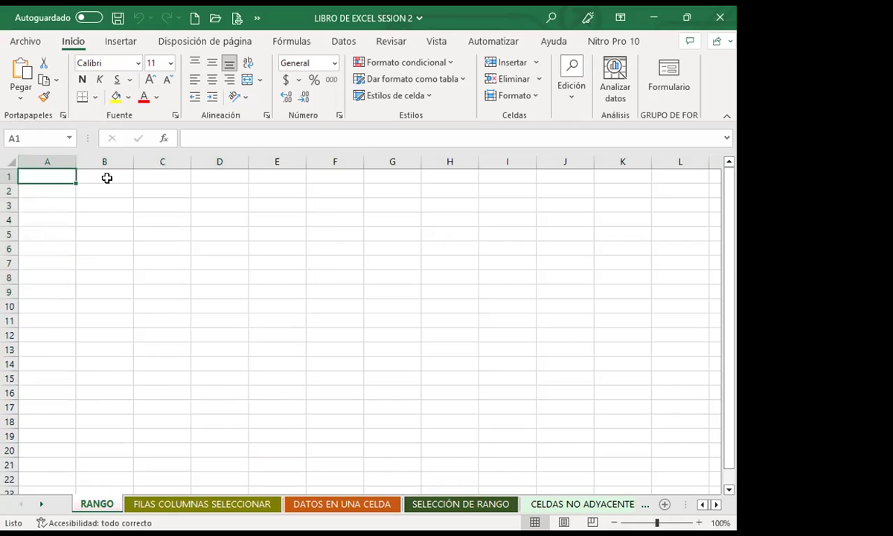
left_click_drag(44, 177, 303, 353)
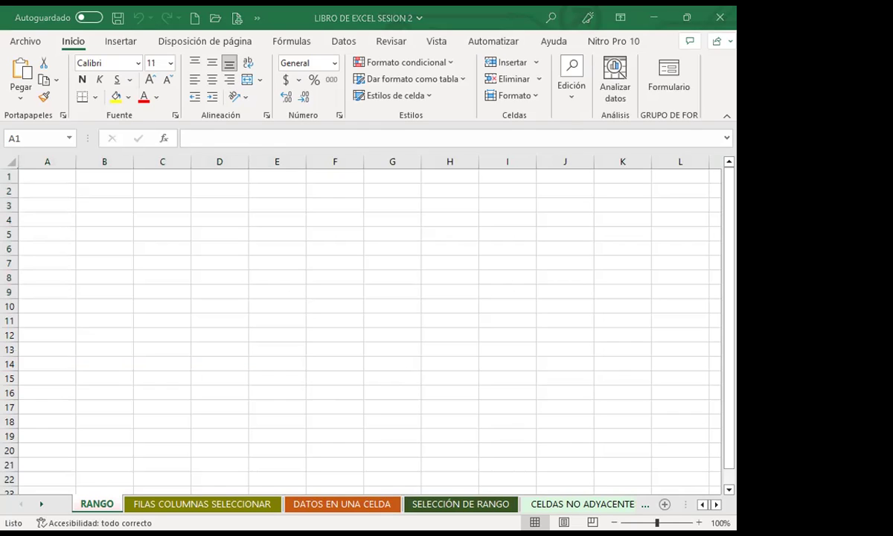
key("alt+Tab")
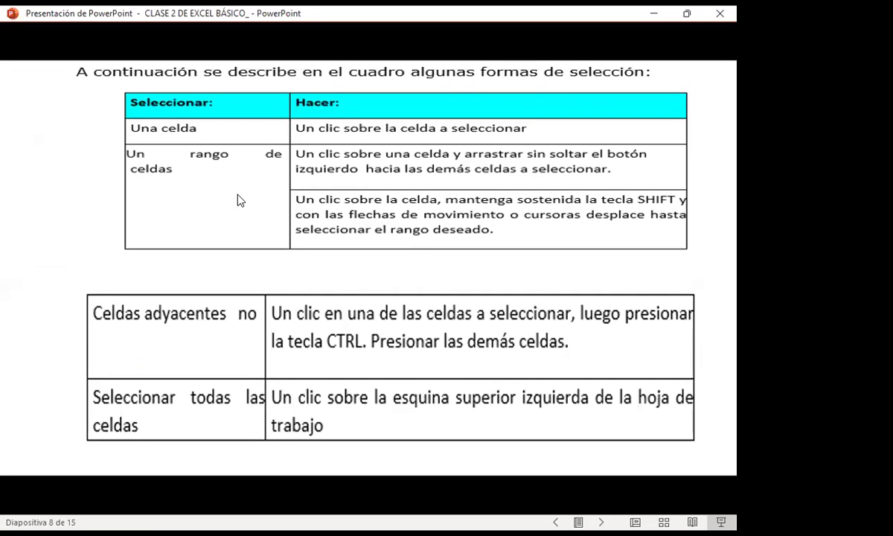
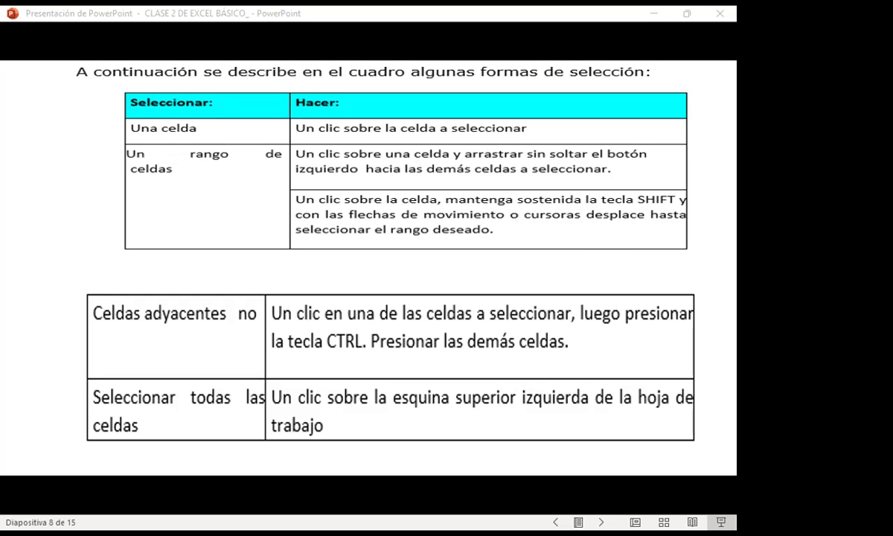
- Advance the PowerPoint class slides to slide 10, on entering data in a cell
key("Right")
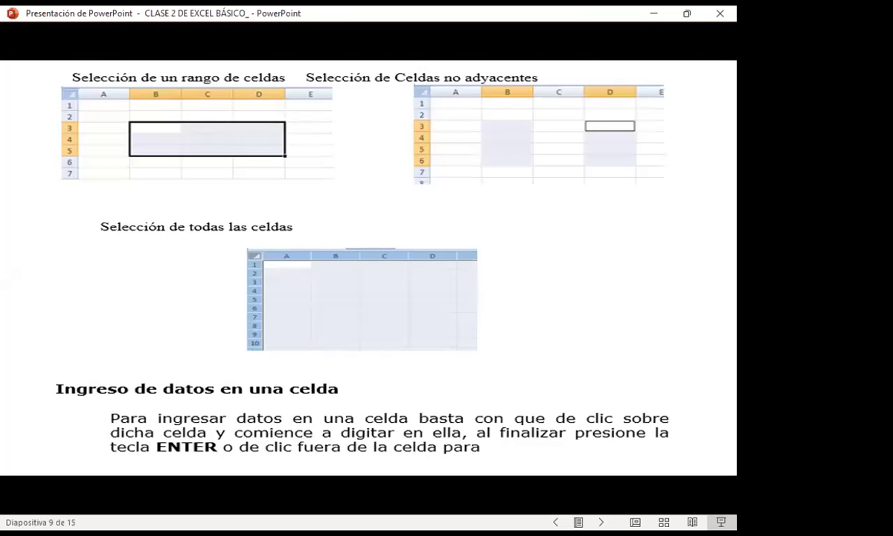
key("Right")
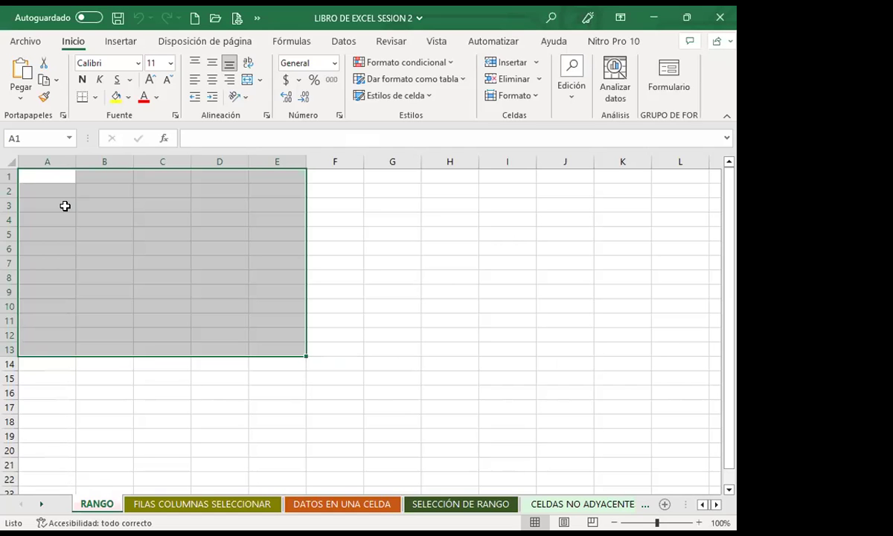
type("vaness")
key("BackSpace")
key("BackSpace")
key("BackSpace")
key("BackSpace")
key("BackSpace")
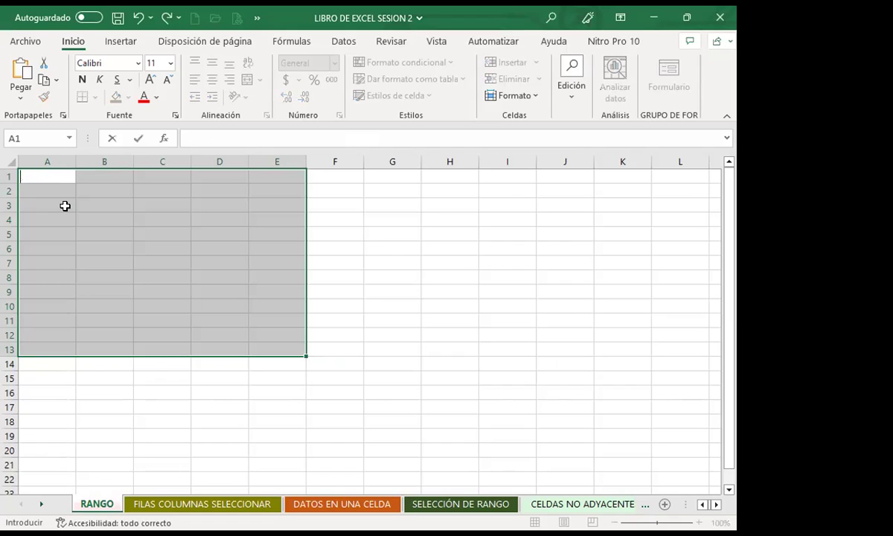
type("VANESSA")
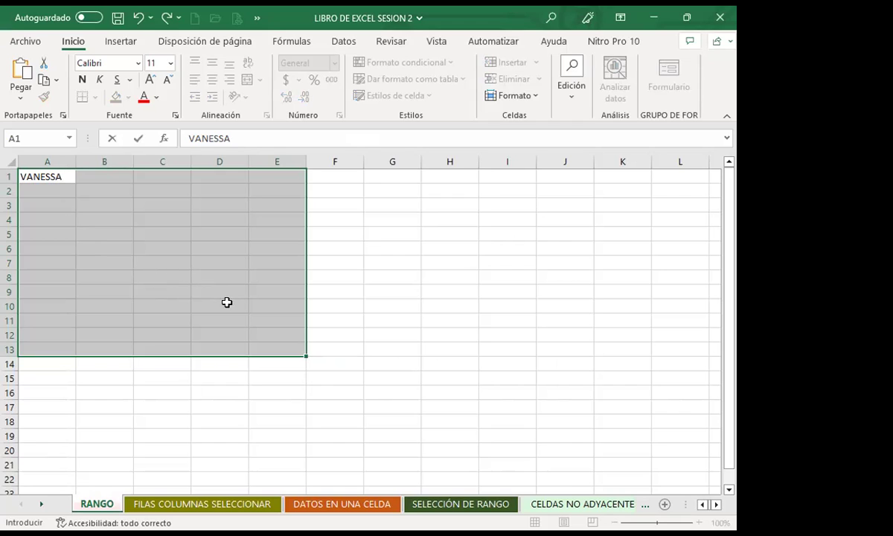
left_click(64, 201)
left_click(58, 176)
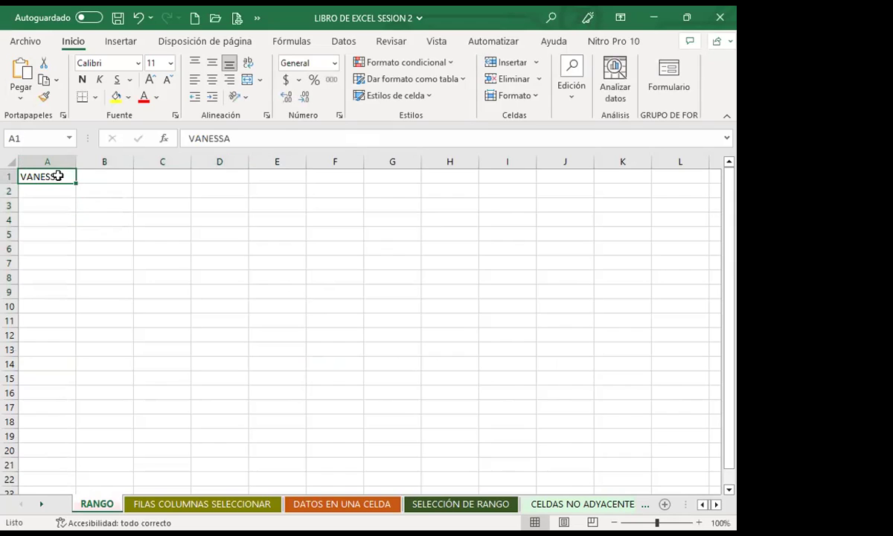
left_click(165, 192)
left_click(165, 206)
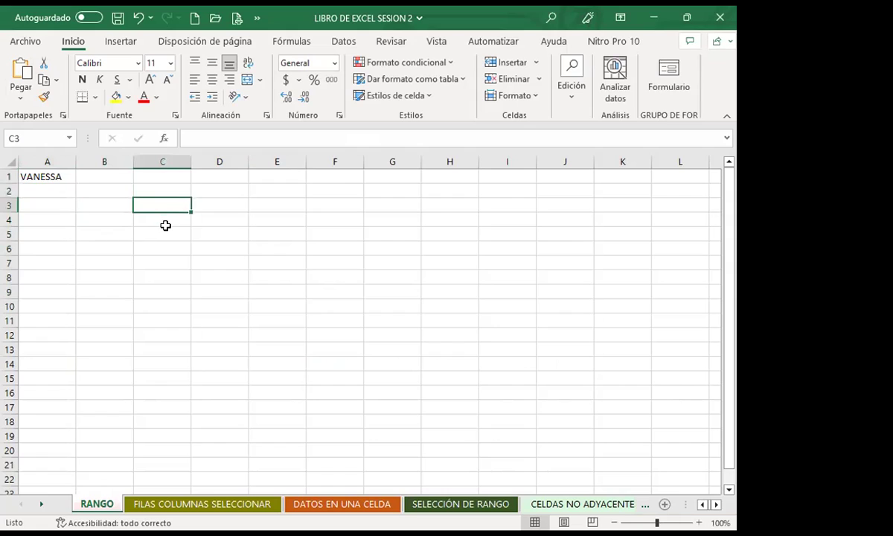
left_click(163, 218)
mouse_move(46, 175)
left_mouse_down()
mouse_move(126, 189)
mouse_move(237, 356)
left_mouse_up()
left_click(112, 175)
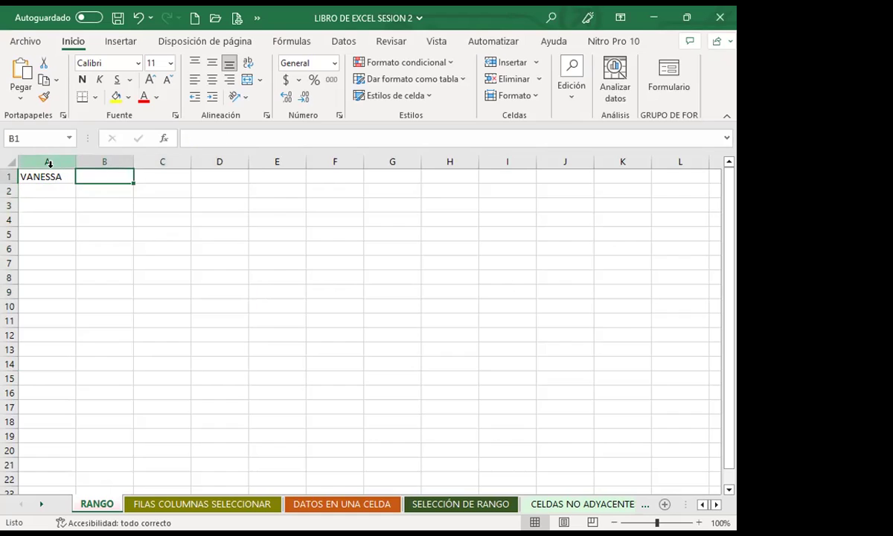
left_click(45, 175)
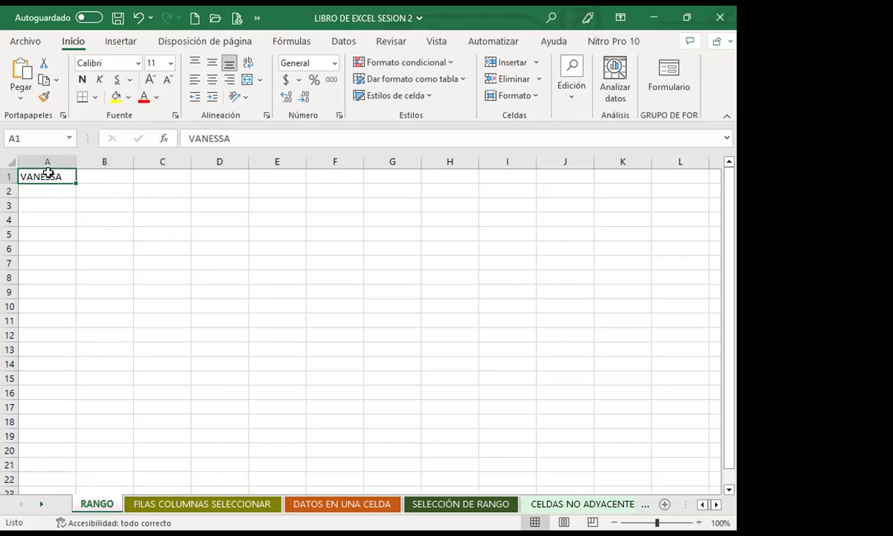
double_click(47, 173)
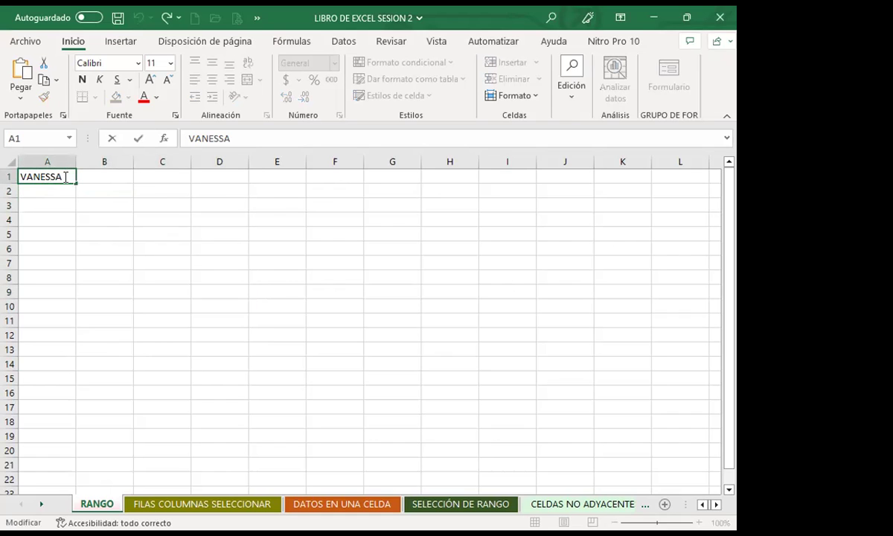
key("BackSpace")
key("BackSpace")
key("BackSpace")
key("BackSpace")
key("BackSpace")
key("BackSpace")
key("BackSpace")
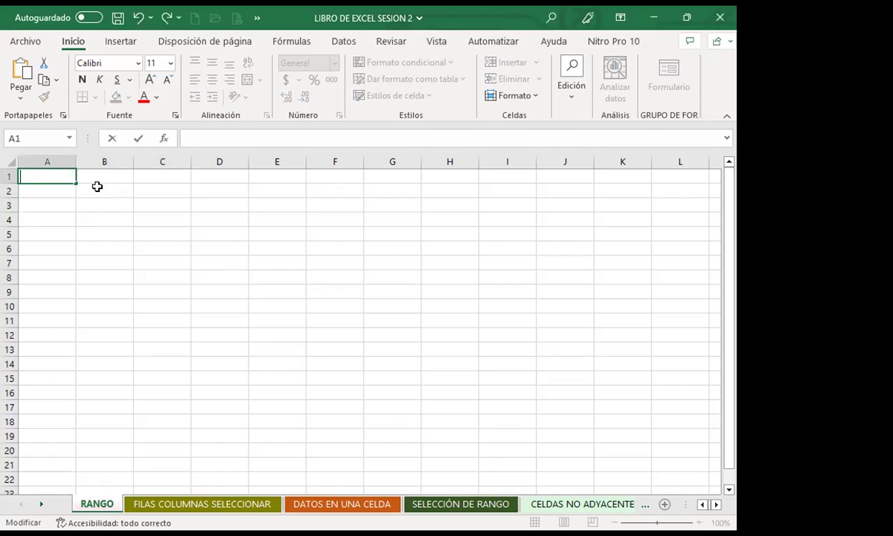
key("Escape")
- Enter VANESSA in cell A2, moving it to J3 and back to A2
left_click(52, 192)
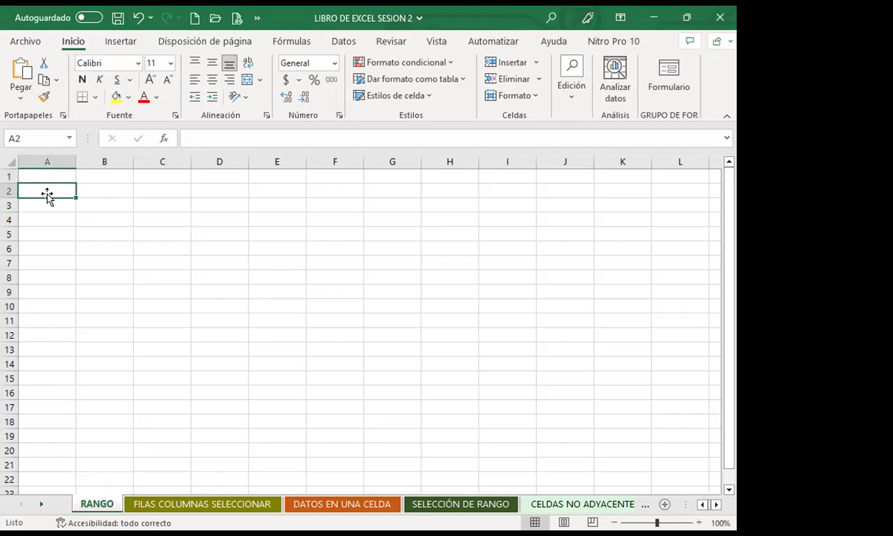
type("VANESSA")
key("Return")
left_click(44, 189)
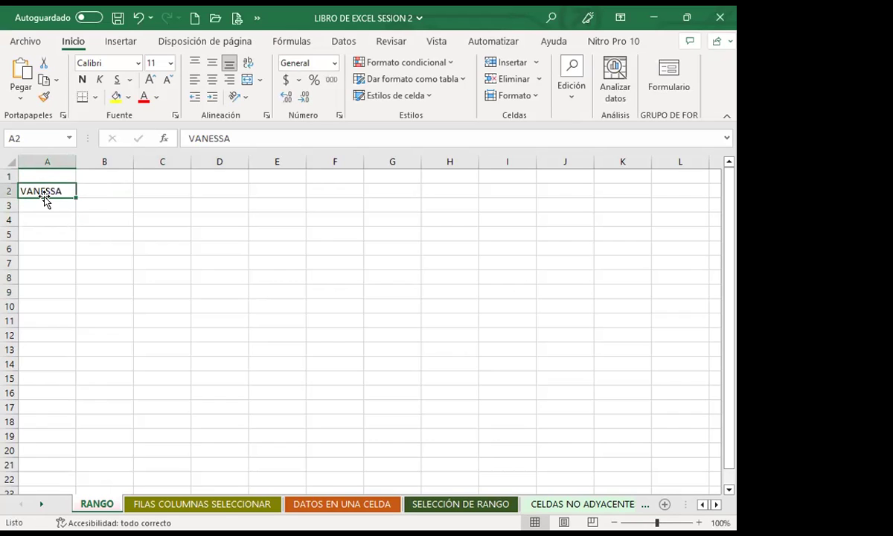
left_click_drag(44, 195, 540, 228)
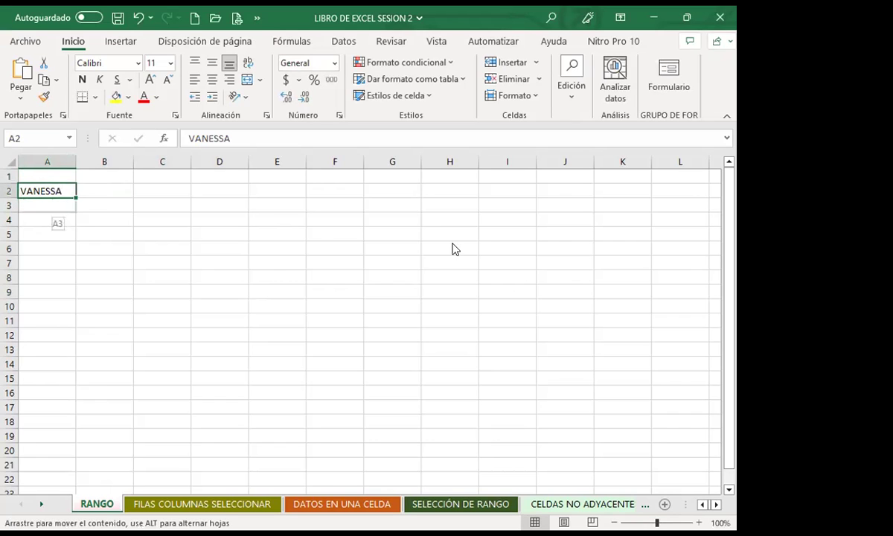
left_click_drag(540, 229, 564, 207)
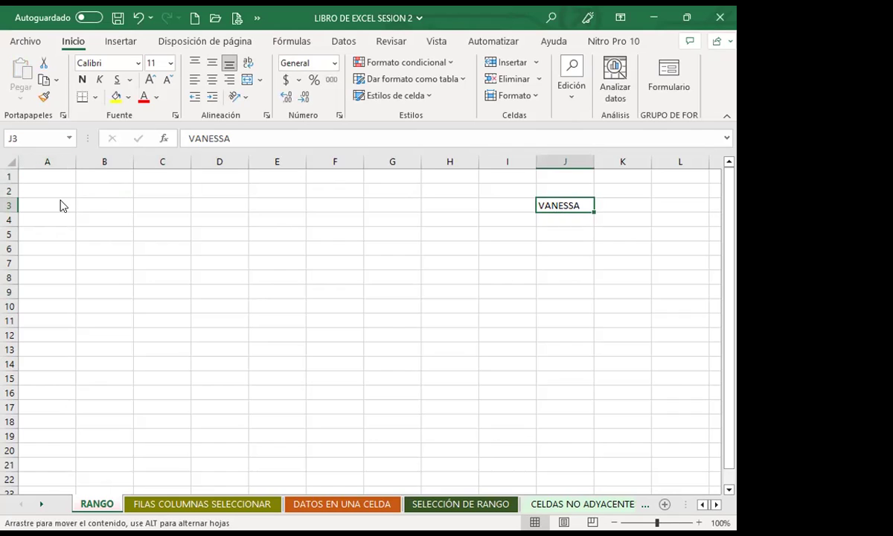
mouse_move(53, 182)
left_mouse_down()
mouse_move(45, 187)
mouse_move(76, 215)
left_mouse_up()
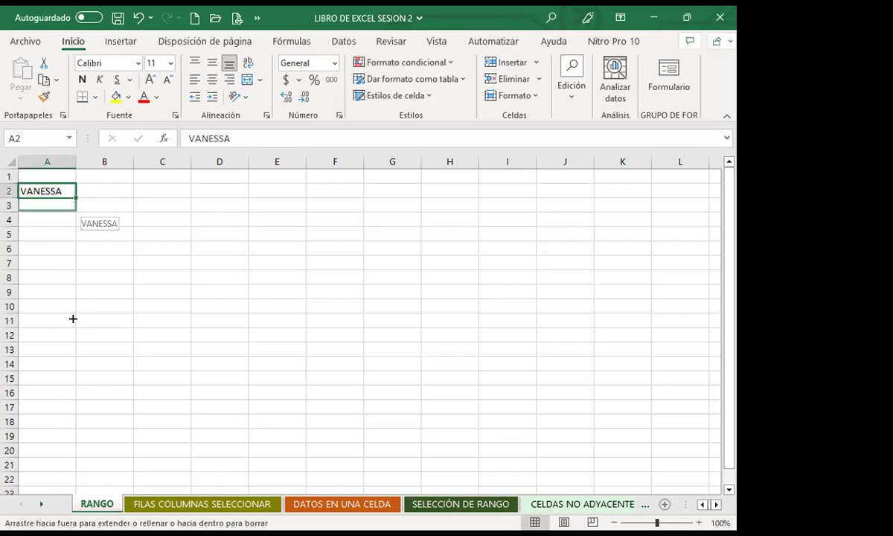
- Fill VANESSA down through A10, then reposition the block to A1:A9
left_click_drag(73, 319, 72, 318)
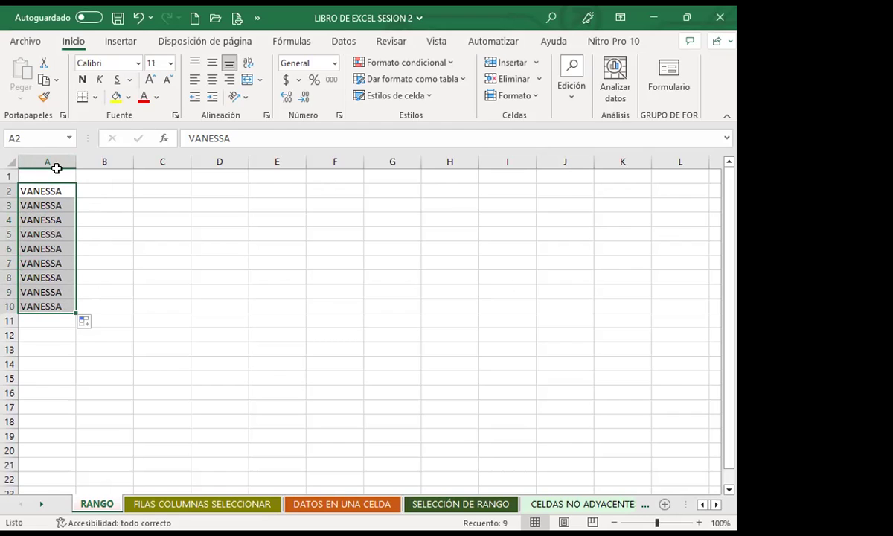
mouse_move(73, 225)
left_mouse_down()
mouse_move(116, 238)
mouse_move(480, 257)
mouse_move(36, 241)
left_mouse_up()
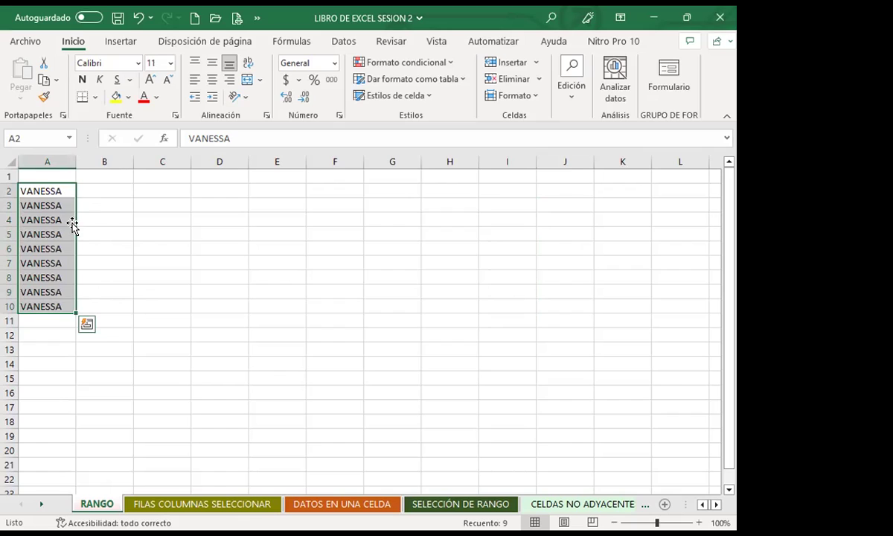
left_click_drag(72, 212, 355, 244)
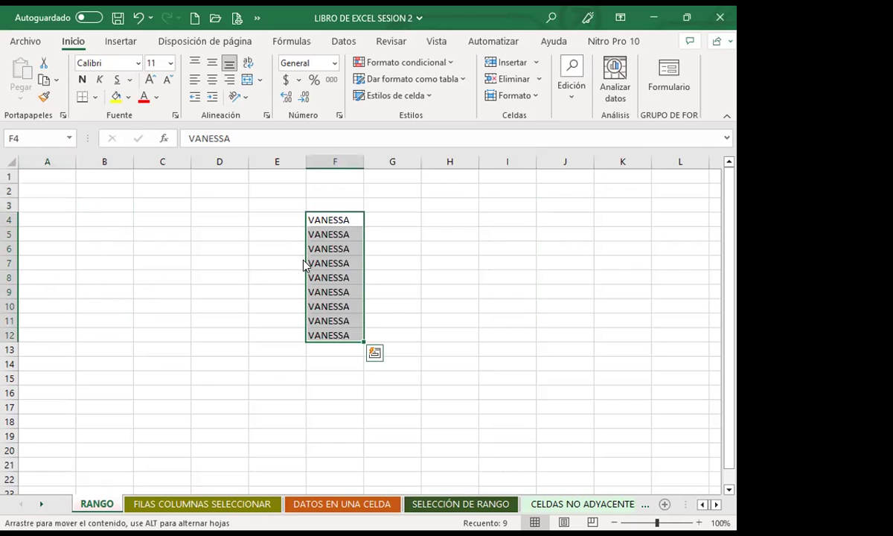
left_click_drag(303, 264, 41, 224)
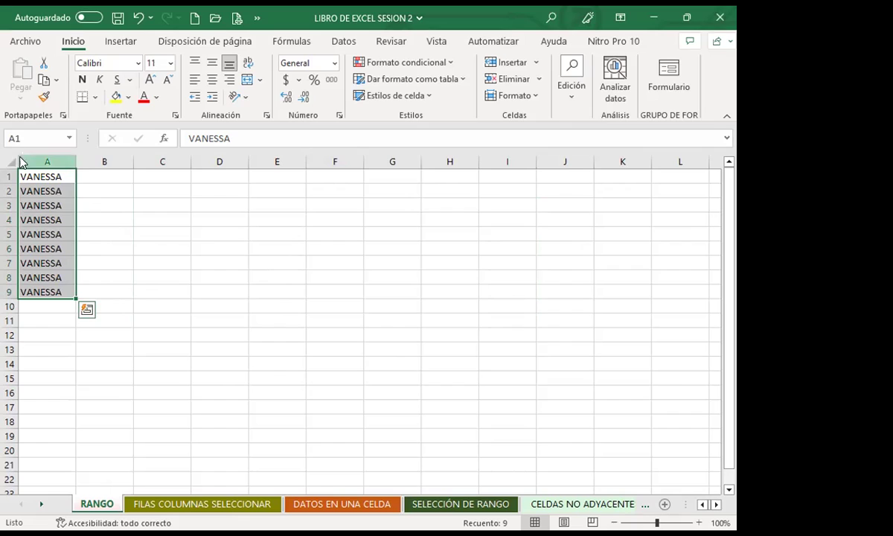
left_click_drag(74, 234, 225, 243)
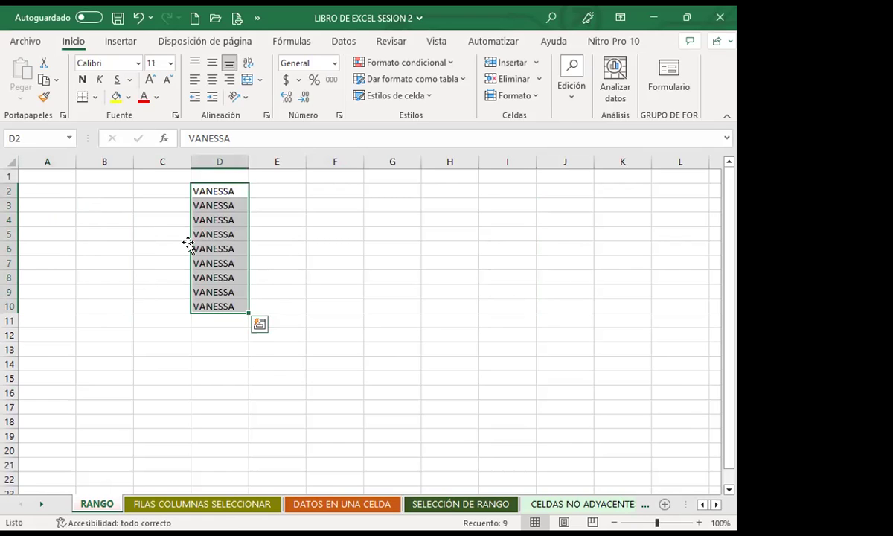
key("ctrl+z")
left_click(48, 175)
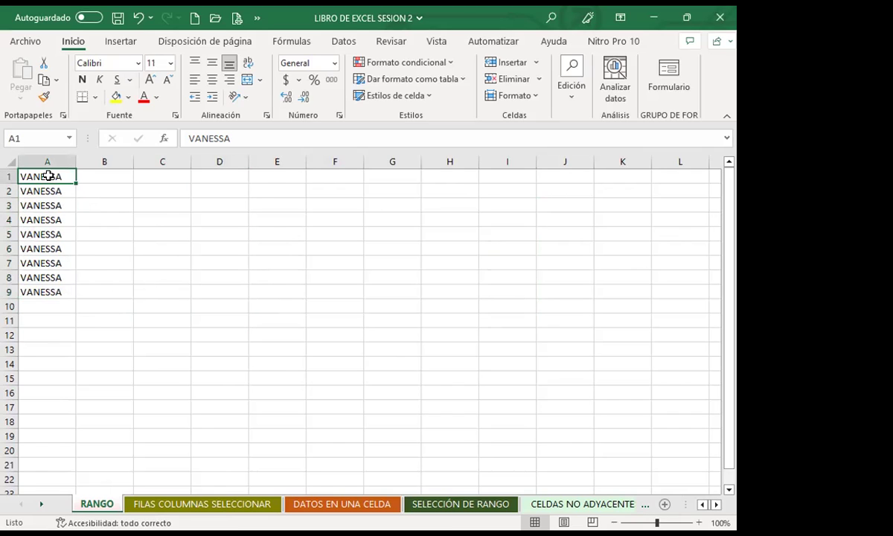
- Select cells A2, A1 and B4, leaving the VANESSA column in A1:A9 unchanged
left_click(50, 185)
left_click(64, 176)
left_click(123, 217)
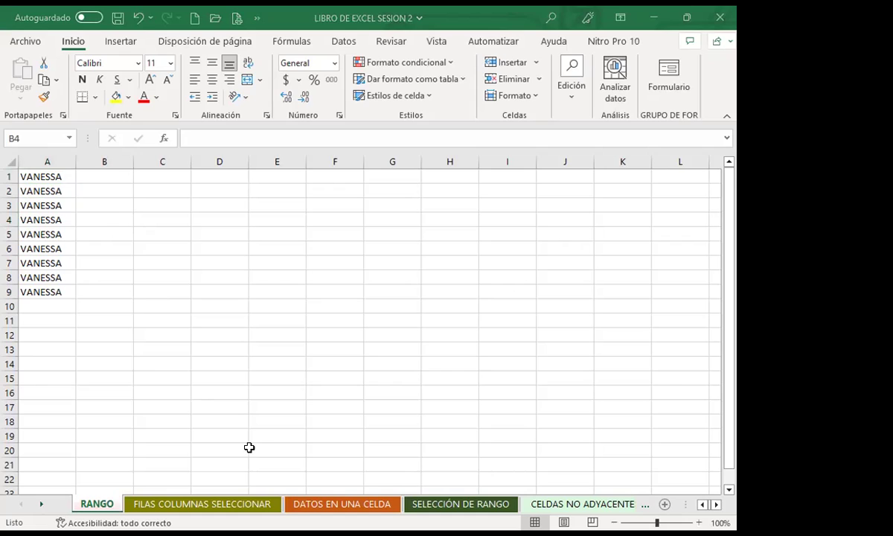
scroll(335, 391, "down", 2)
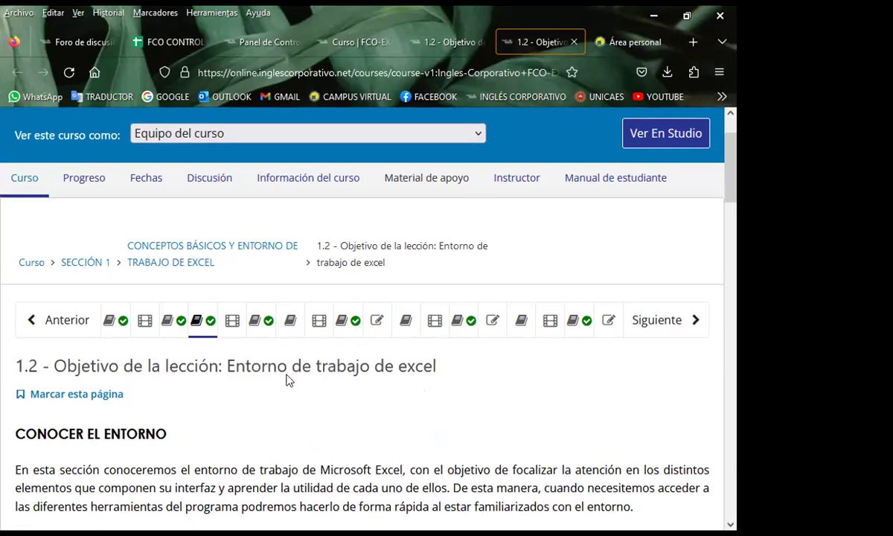
- Open the class 1 and 2 forum, set bookmarks to new tabs only, and open the question post
left_click(254, 324)
scroll(491, 381, "down", 3)
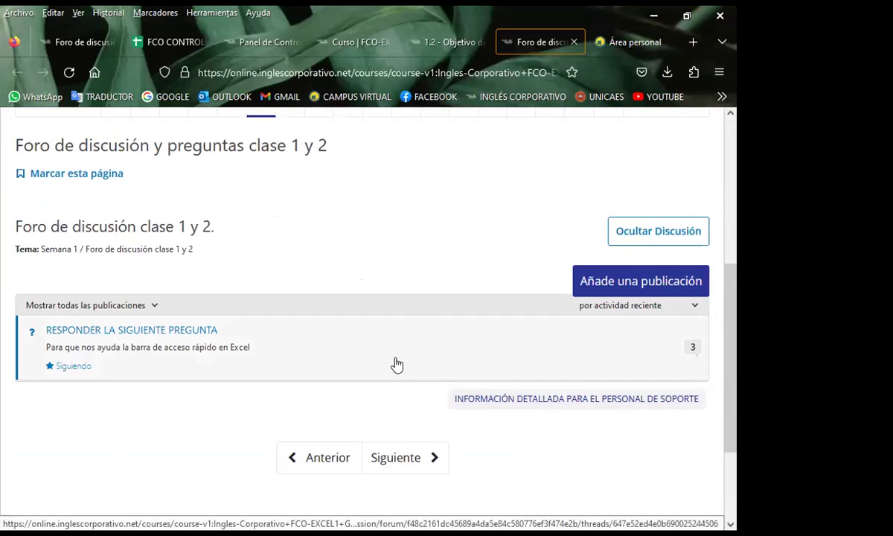
right_click(449, 10)
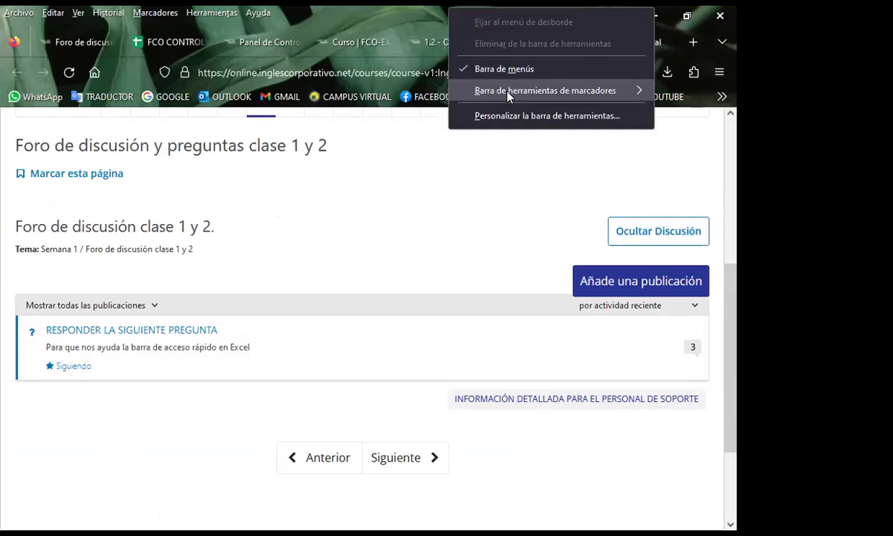
mouse_move(545, 90)
left_click(331, 110)
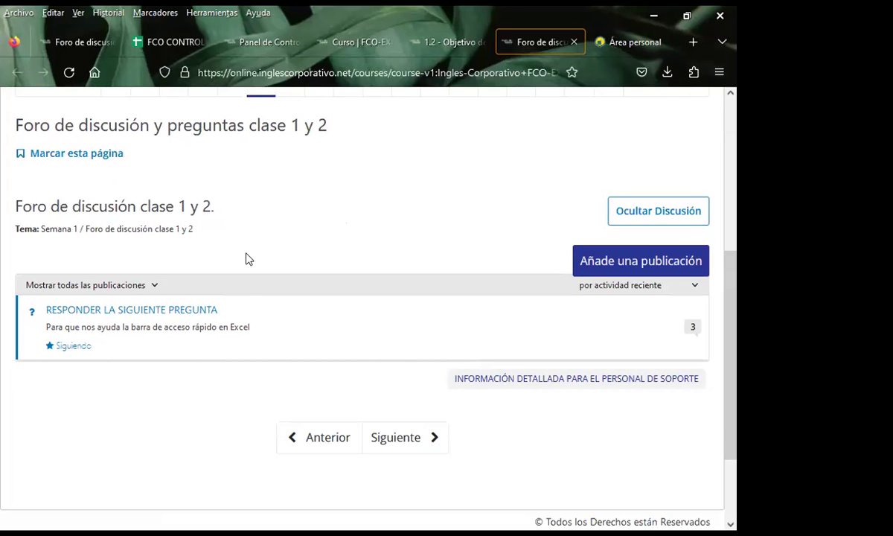
left_click(191, 312)
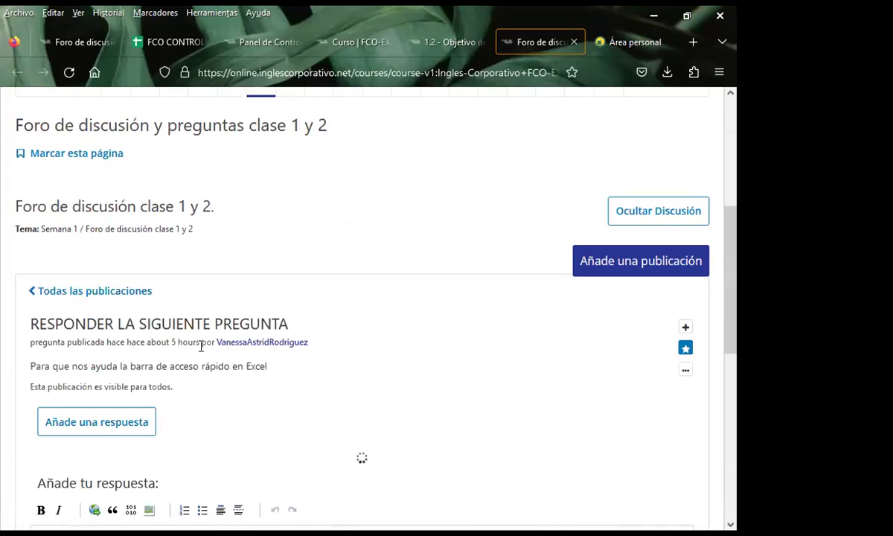
scroll(193, 327, "down", 2)
scroll(229, 373, "down", 1)
scroll(186, 342, "up", 1)
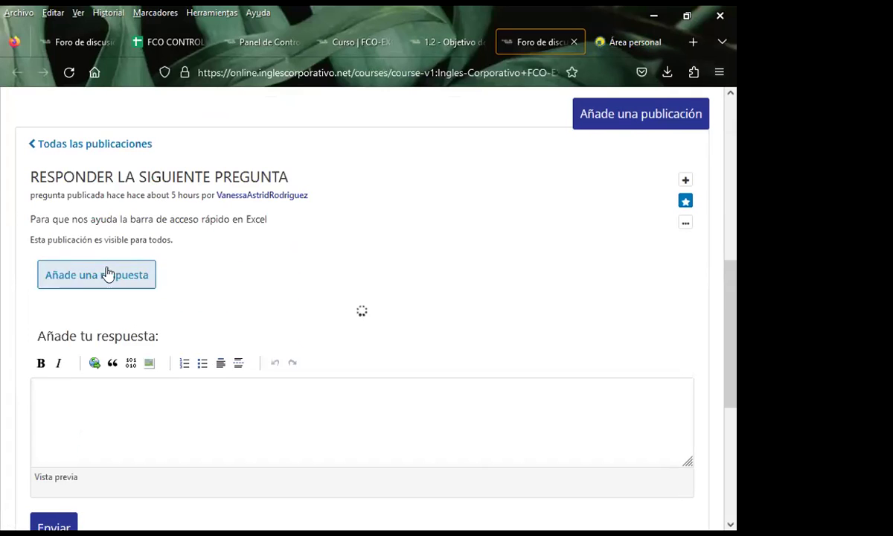
scroll(360, 352, "down", 1)
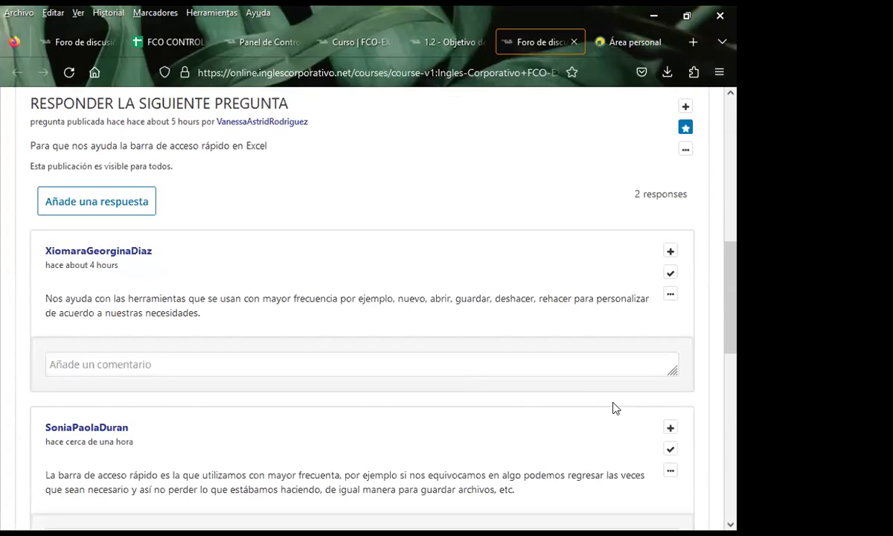
scroll(135, 311, "down", 1)
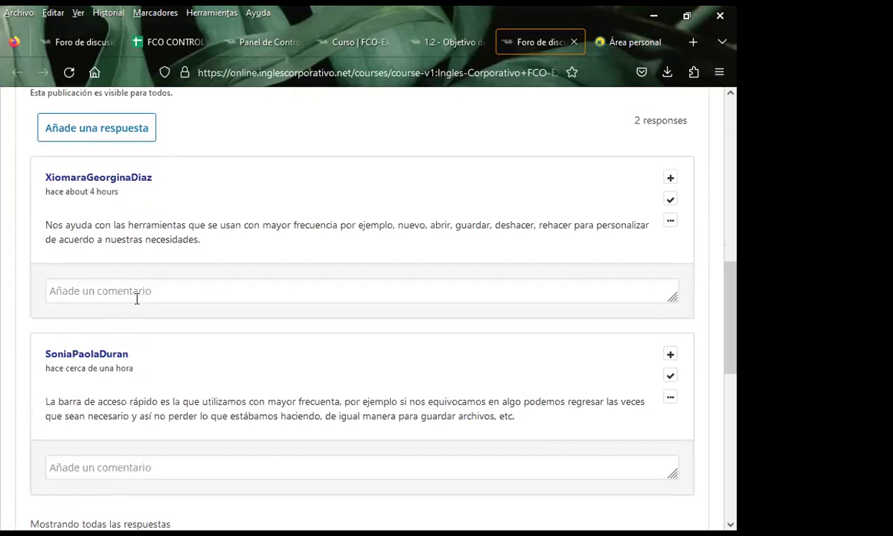
scroll(218, 283, "up", 2)
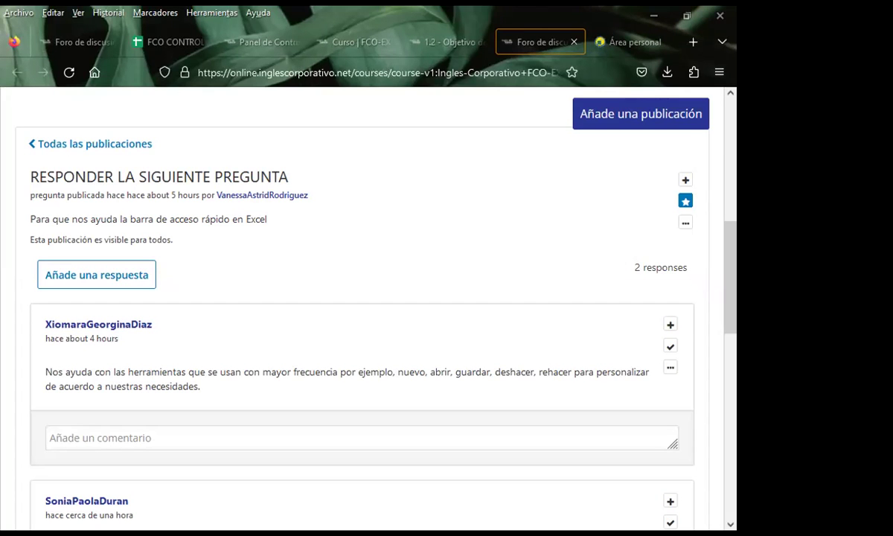
- Post the pasted thank-you signature as a comment on the first student reply
scroll(93, 319, "down", 2)
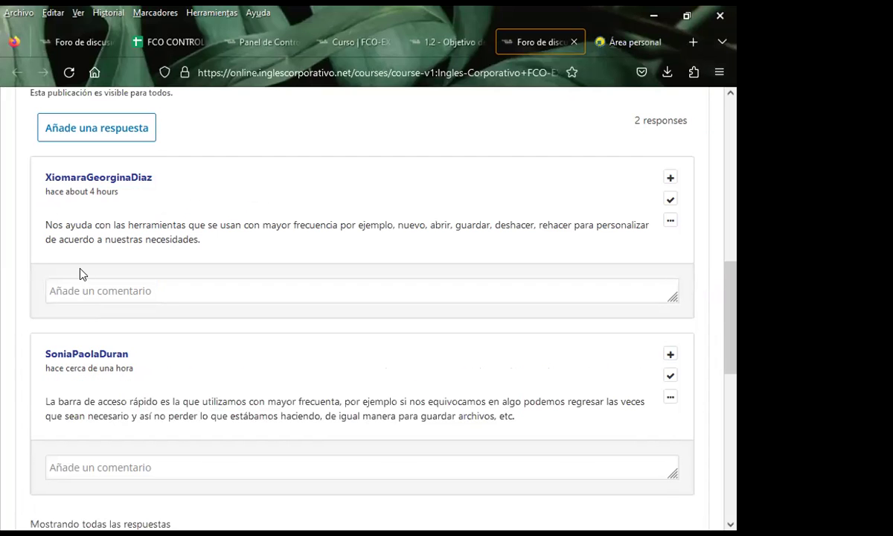
left_click(73, 291)
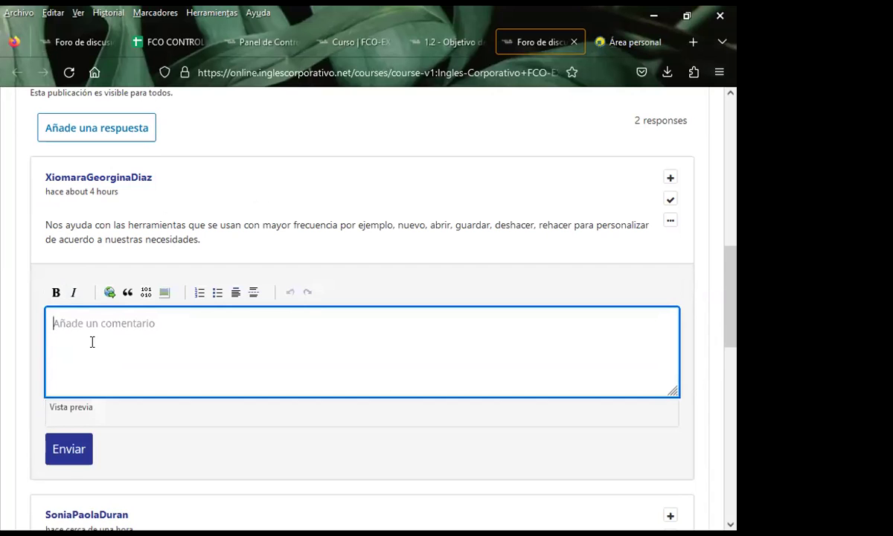
type("Saludos. Gracias por su participación. Atentamente. Inga. Vanessa Rodríguez.")
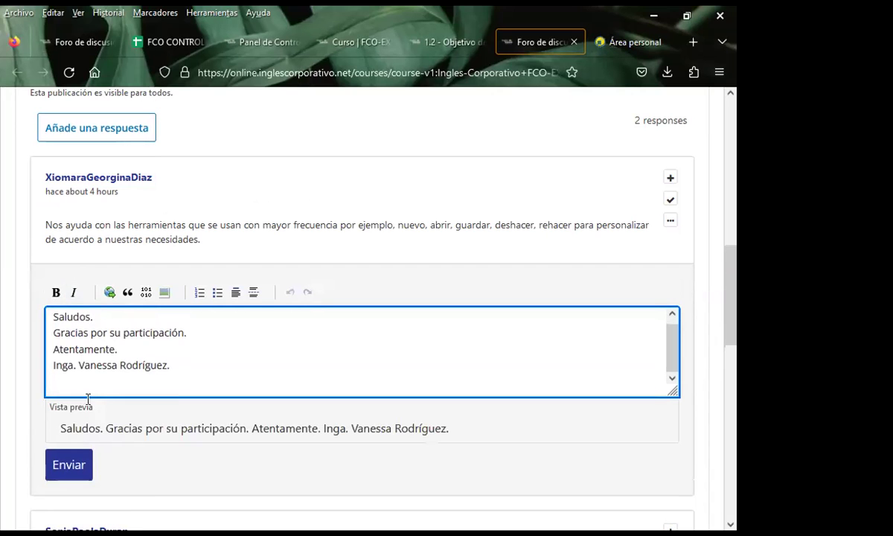
scroll(71, 399, "down", 1)
left_click(69, 391)
- Post the same signed thank-you comment under the second student reply
scroll(75, 376, "down", 1)
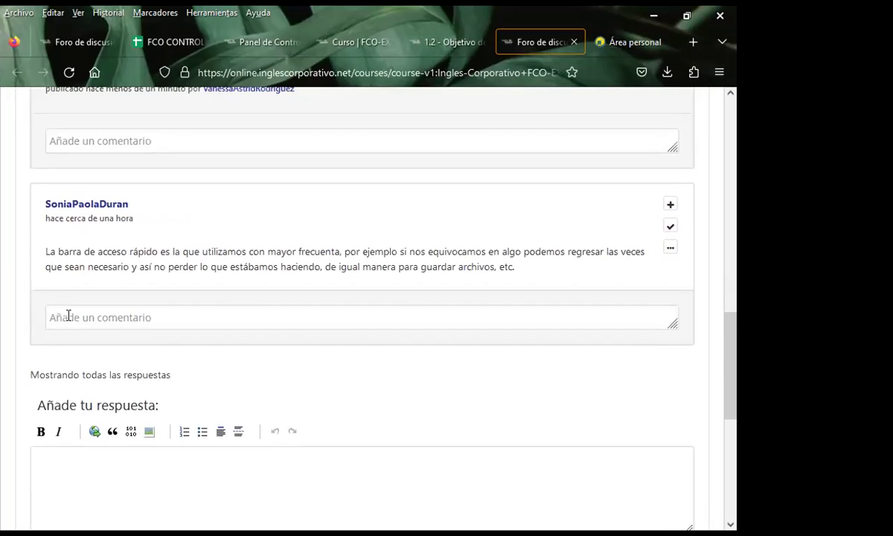
left_click(69, 315)
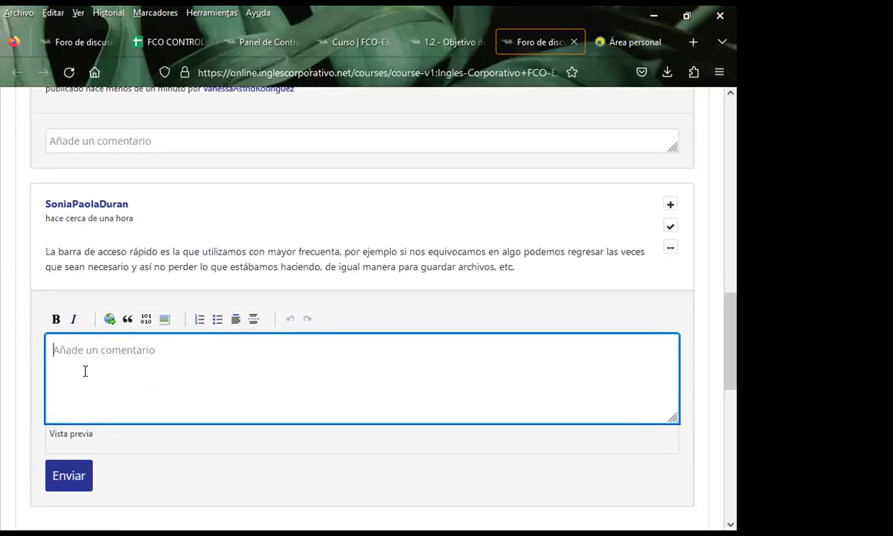
key("ctrl+v")
key("Return")
scroll(52, 374, "down", 2)
left_click(62, 344)
scroll(49, 335, "down", 3)
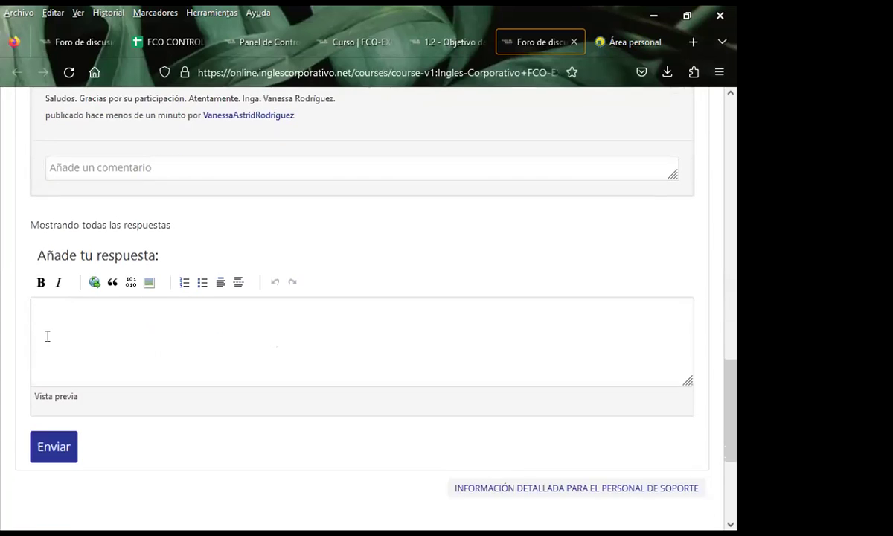
scroll(322, 463, "down", 1)
scroll(322, 462, "down", 1)
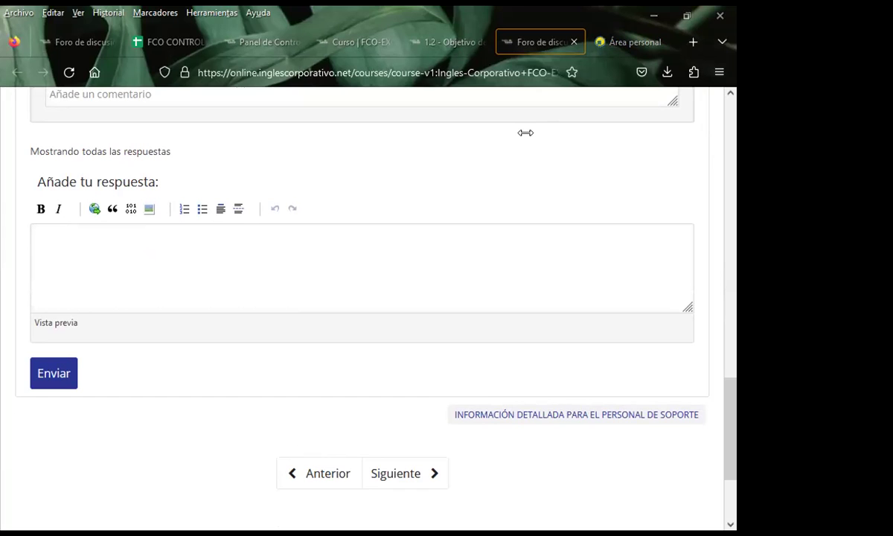
scroll(283, 348, "up", 10)
scroll(235, 310, "up", 10)
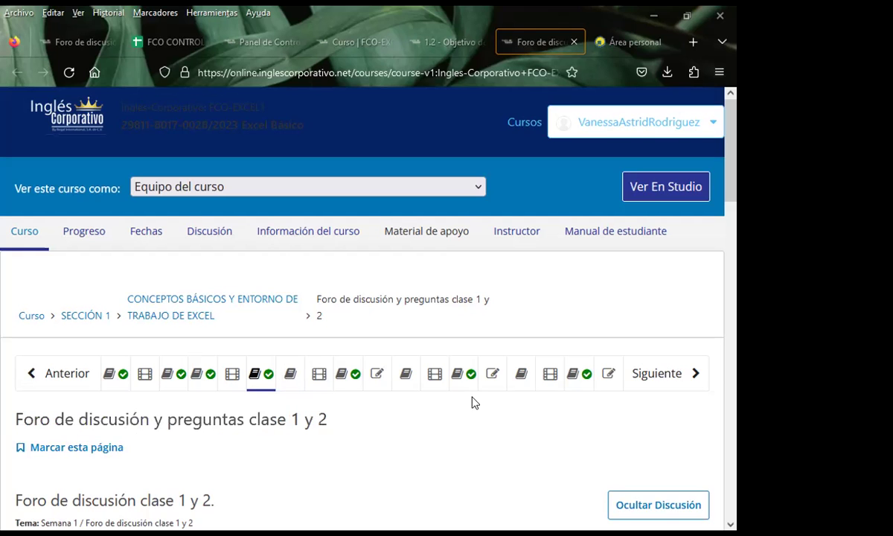
scroll(447, 398, "down", 3)
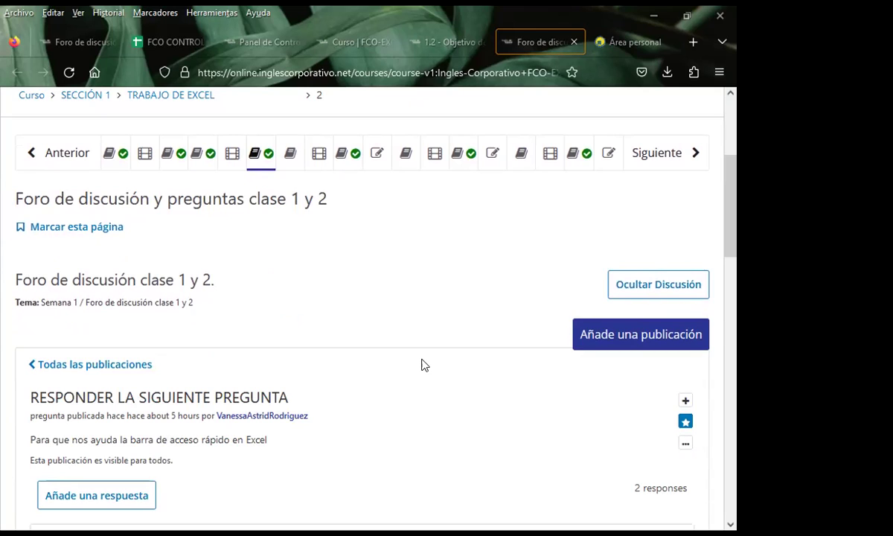
scroll(416, 387, "down", 2)
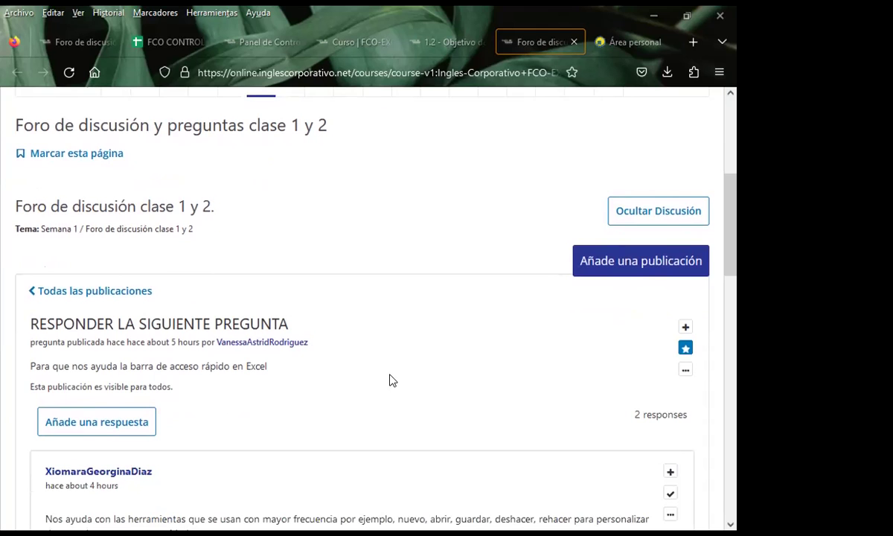
scroll(387, 378, "down", 2)
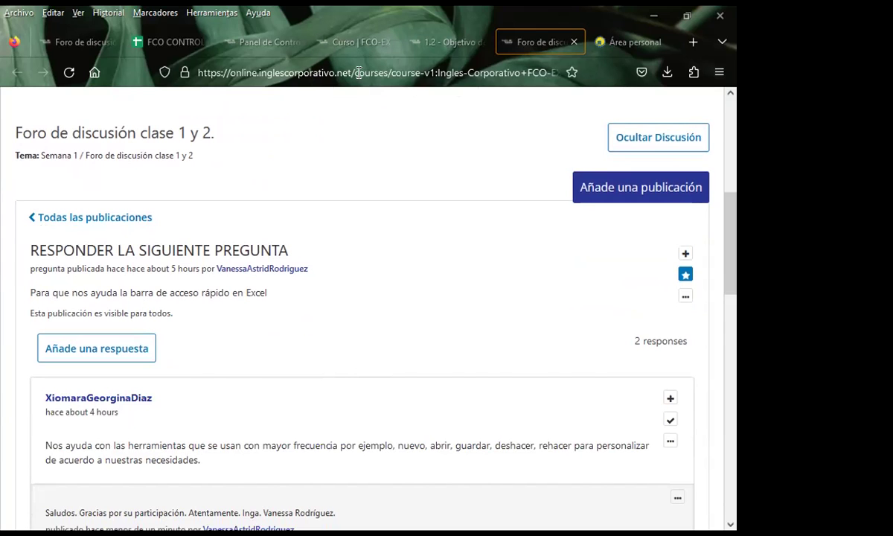
left_click(336, 72)
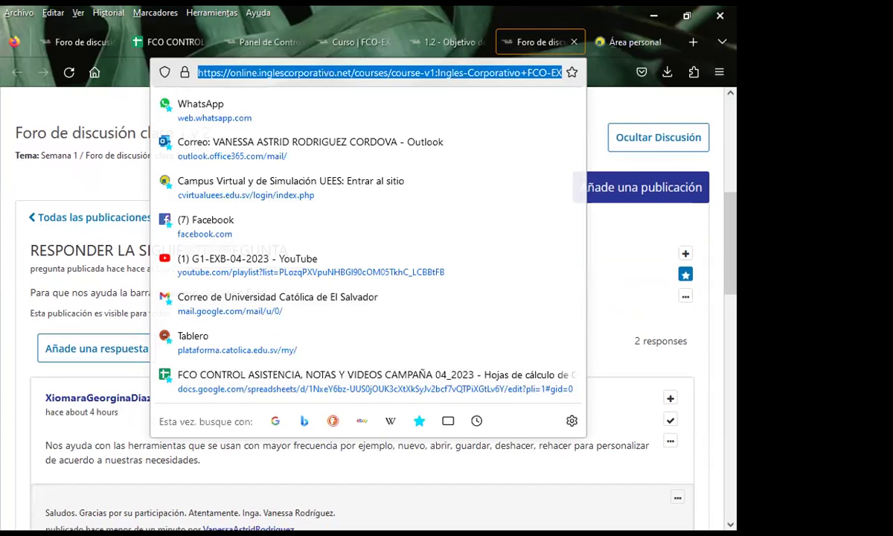
key("Escape")
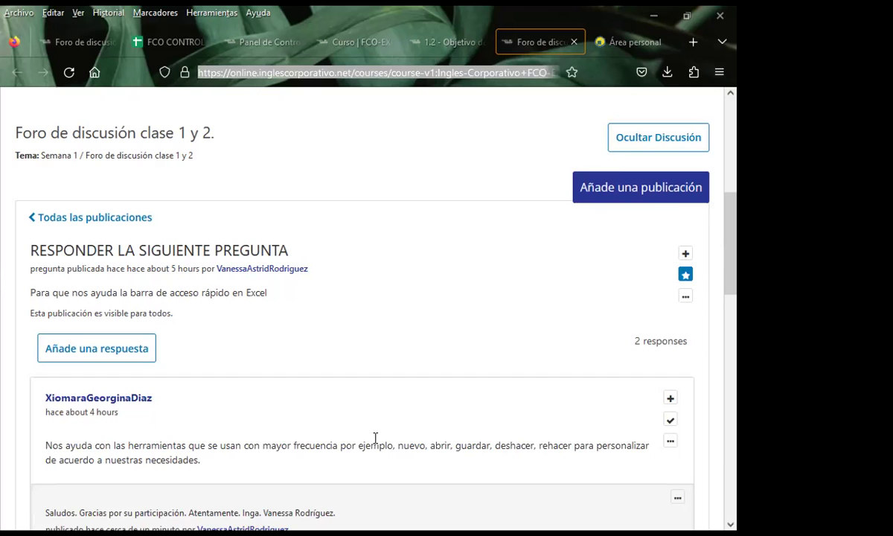
scroll(341, 357, "down", 3)
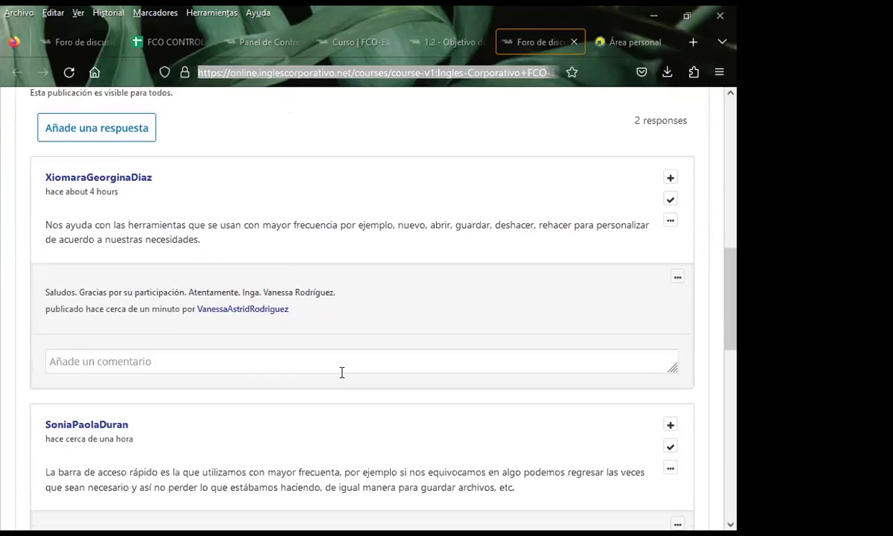
scroll(341, 372, "down", 2)
scroll(341, 381, "down", 2)
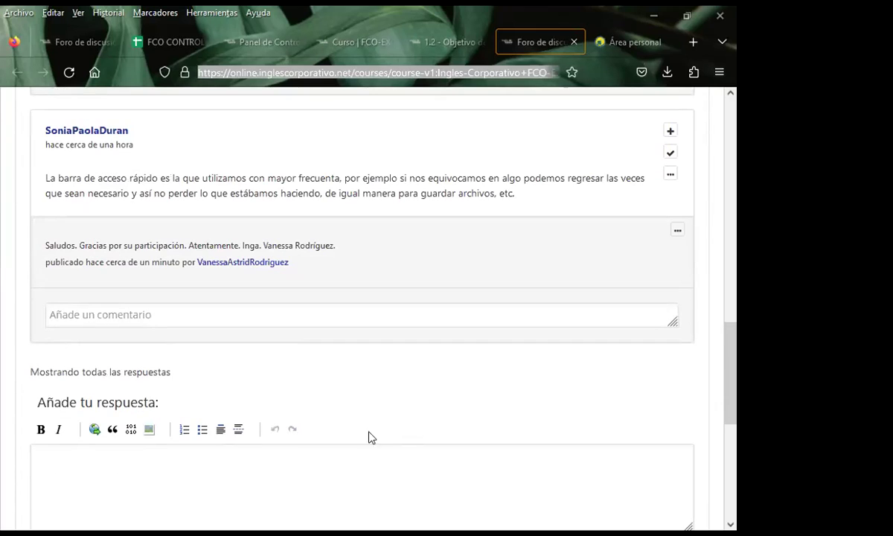